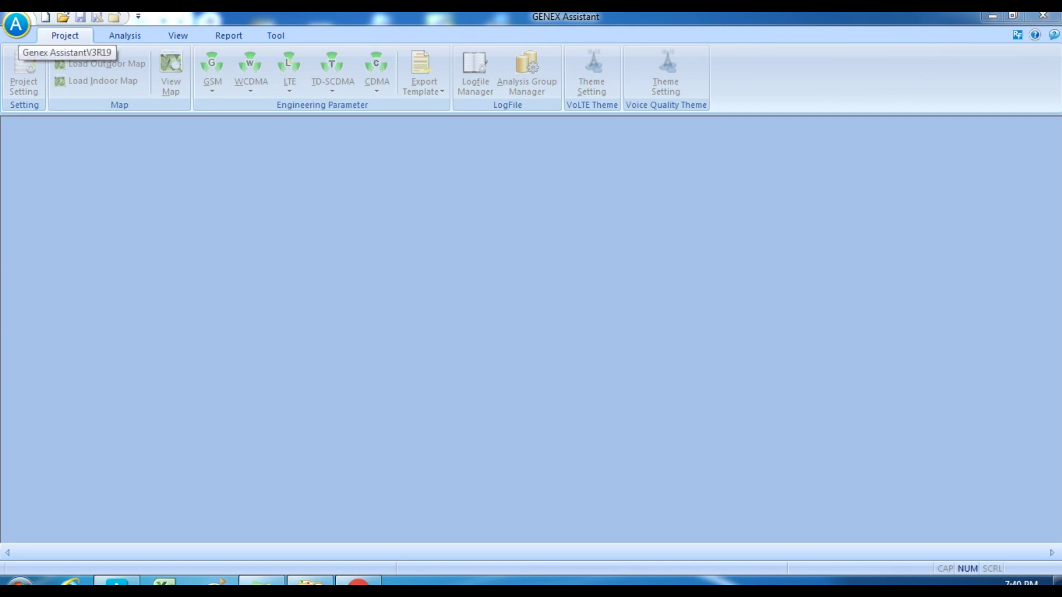
- Create a new project named SITE0500 pre dt lte with the Default template and GEN logfile type
{"action": "left_click", "coordinate": [17, 24]}
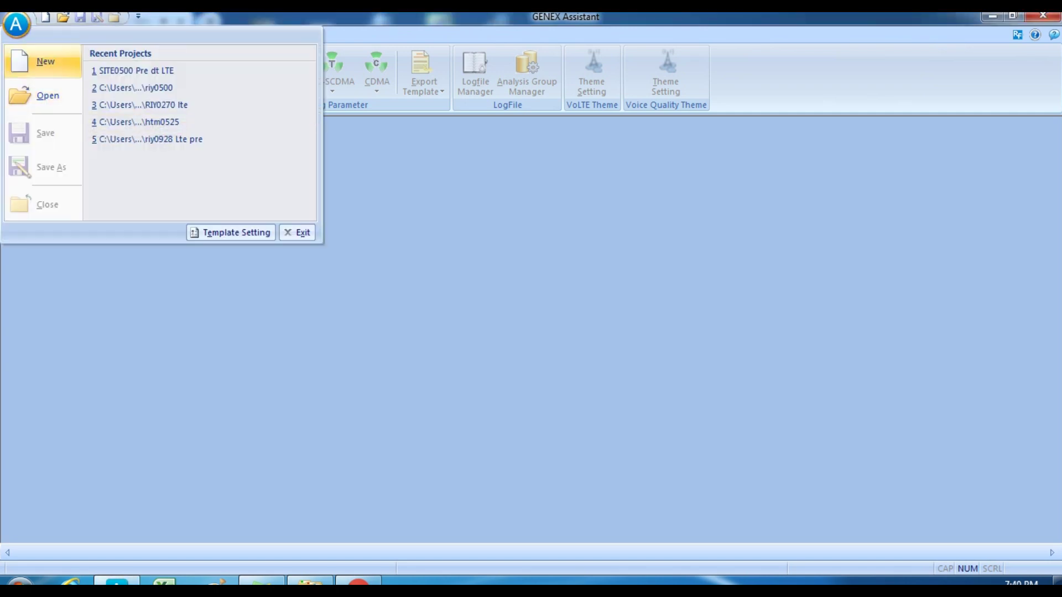
{"action": "left_click", "coordinate": [45, 61]}
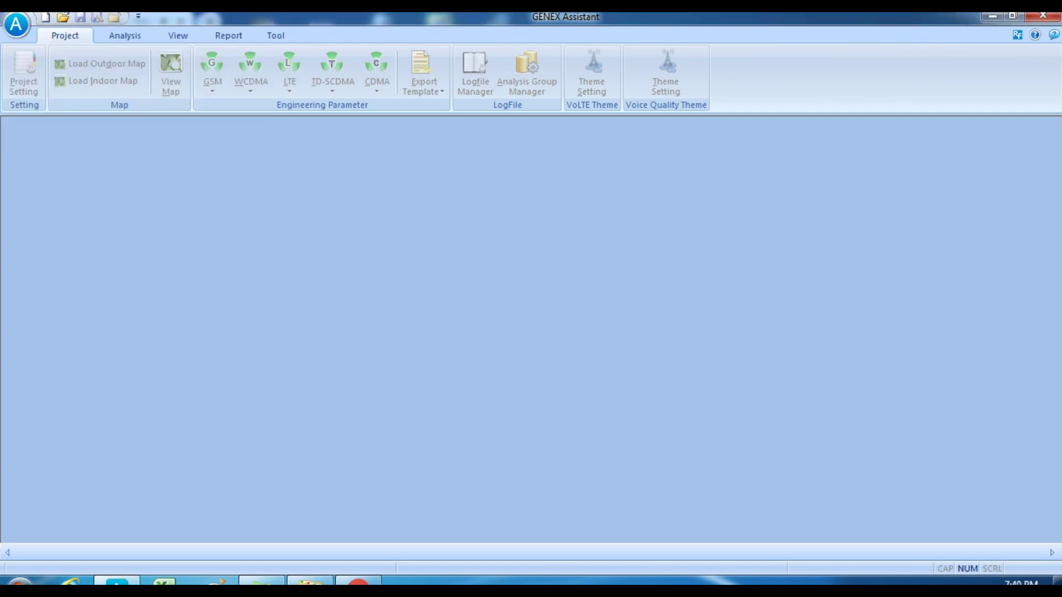
{"action": "key", "text": "ctrl+n"}
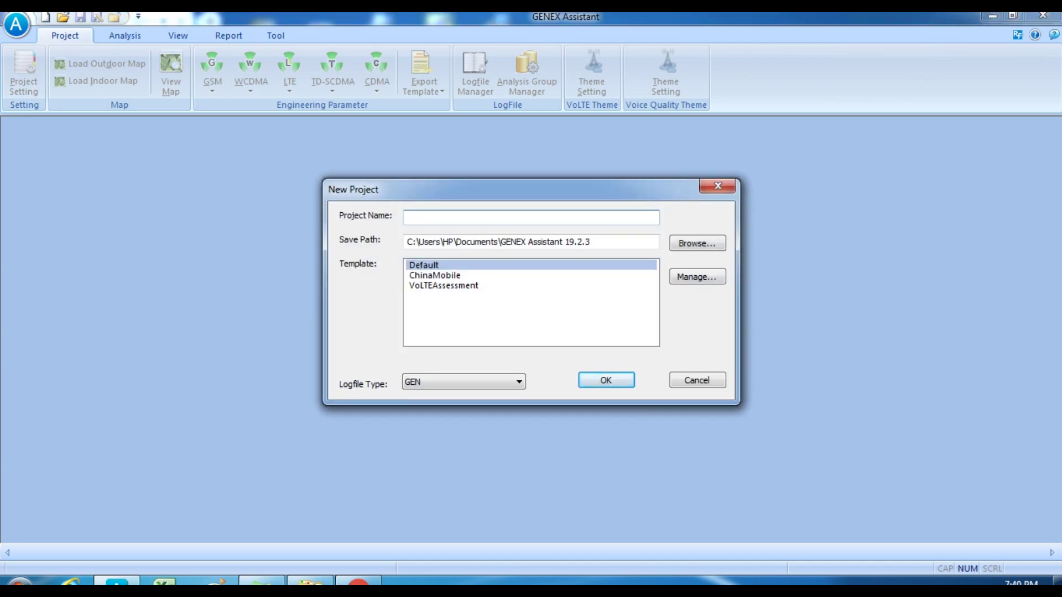
{"action": "type", "text": "SITE0500 pre dt lte"}
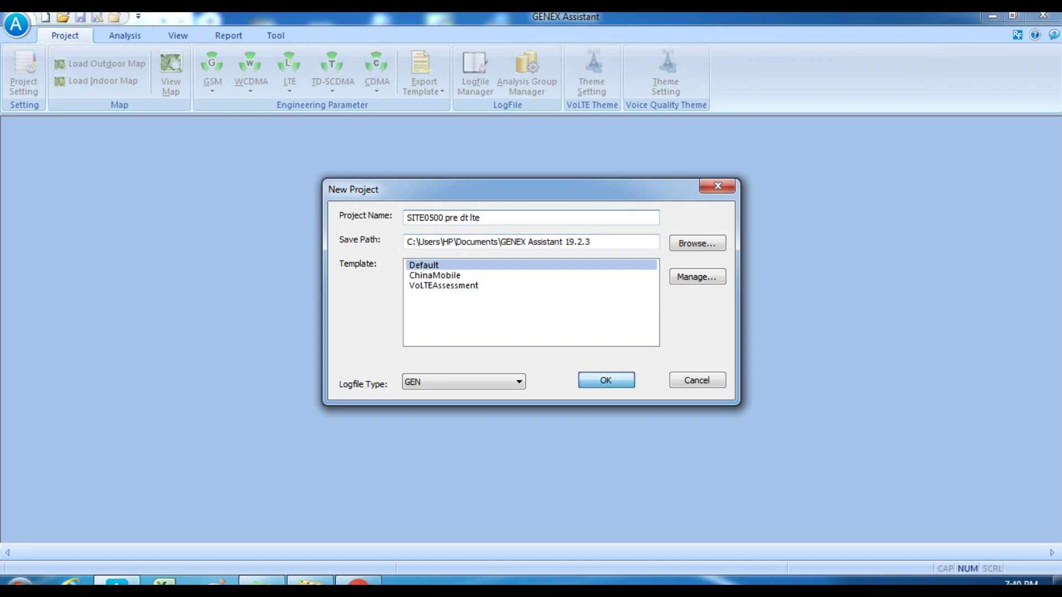
{"action": "key", "text": "Return"}
{"action": "key", "text": "Return"}
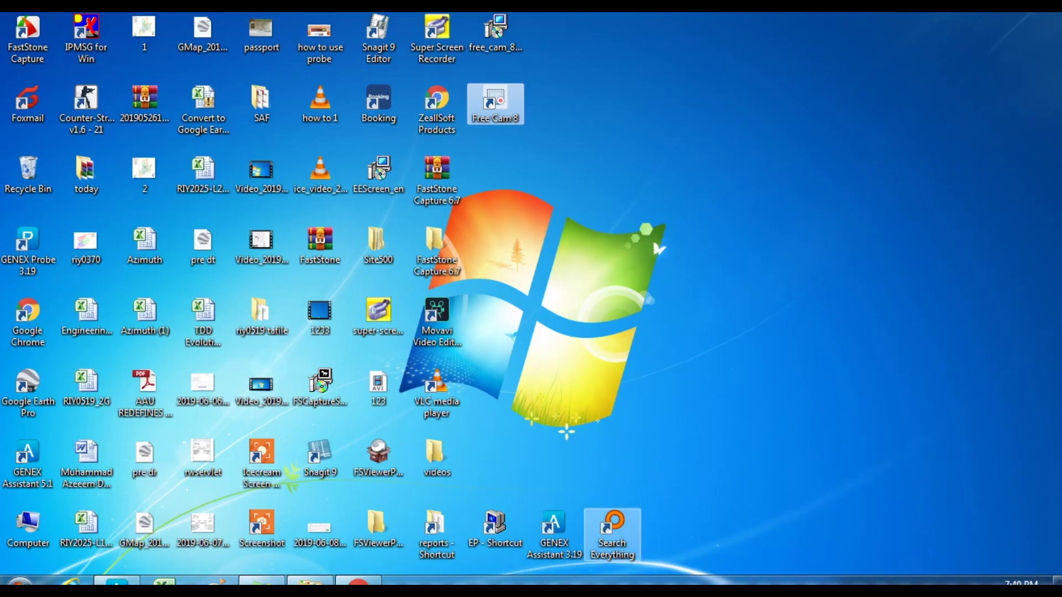
- Open the 4G EP 14-Jan2018 workbook from the desktop's EP folder shortcut and maximize it
{"action": "double_click", "coordinate": [494, 528]}
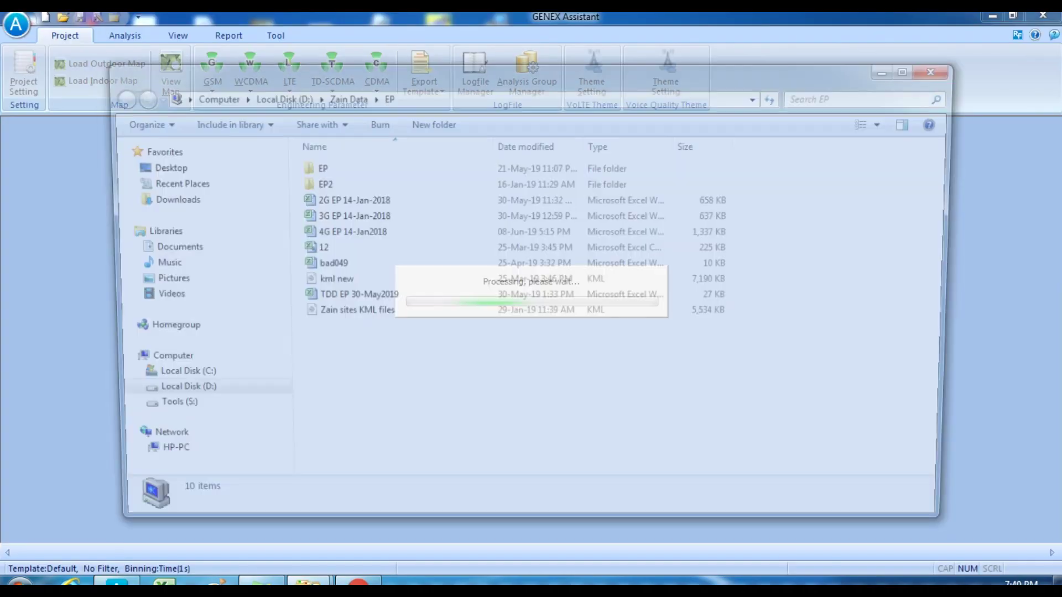
{"action": "left_click", "coordinate": [344, 232]}
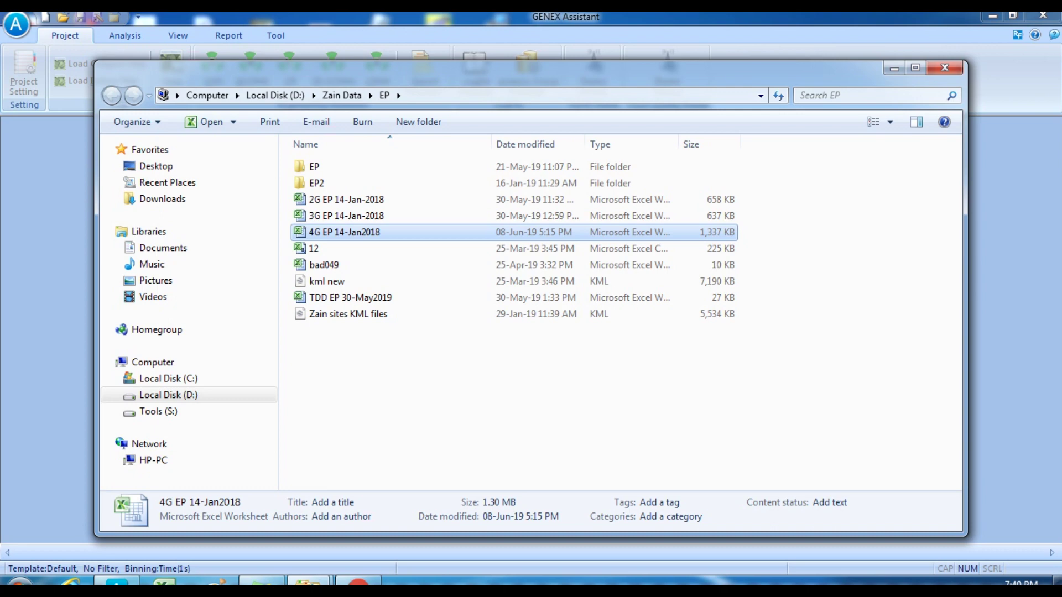
{"action": "key", "text": "Return"}
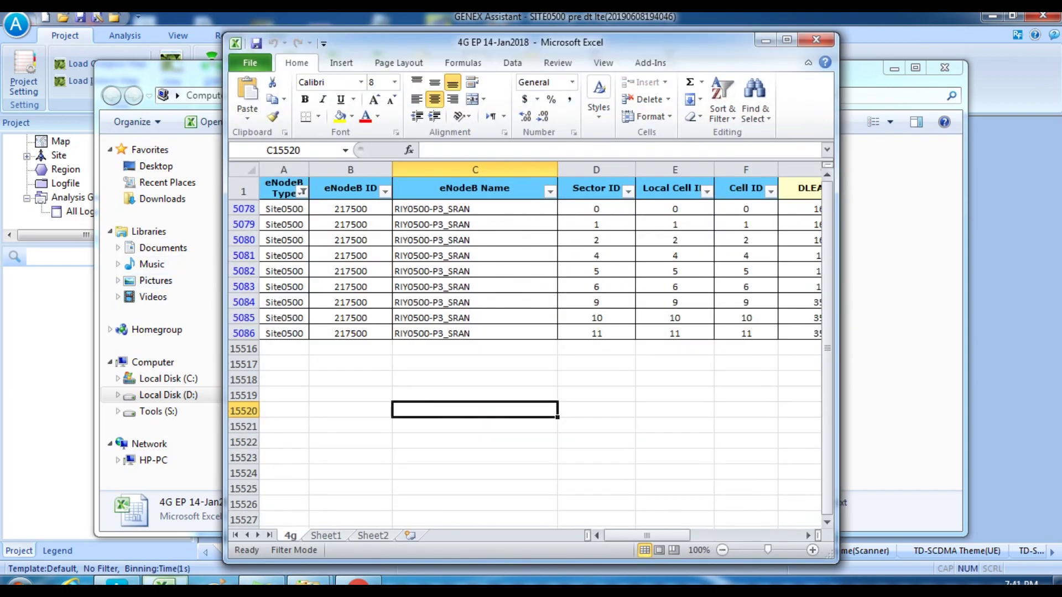
{"action": "left_click", "coordinate": [786, 38]}
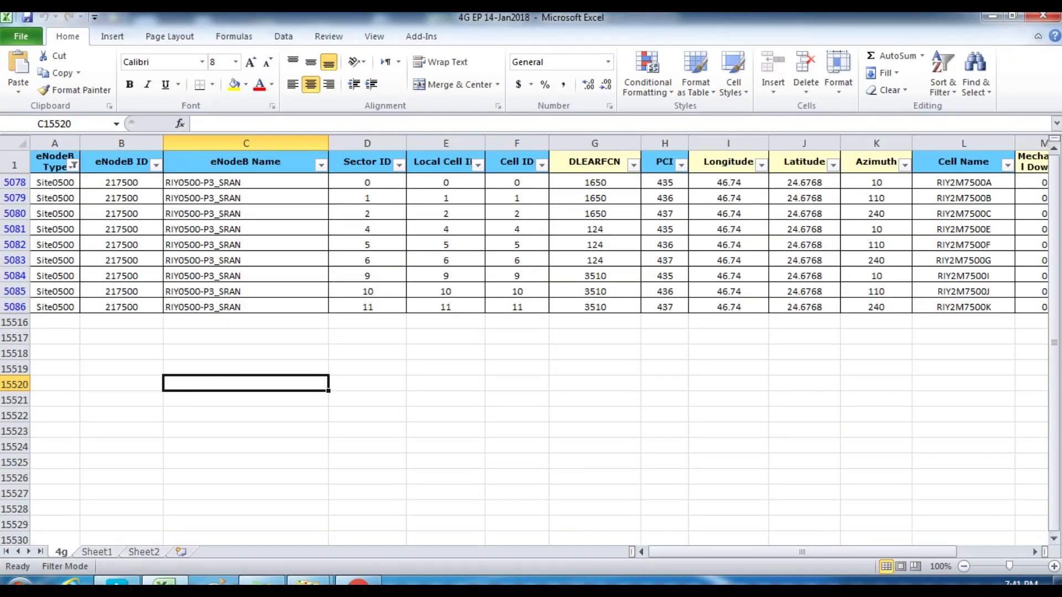
- Reset the filters on the header row and filter the eNodeB Type column for Site0500
{"action": "left_click", "coordinate": [15, 165]}
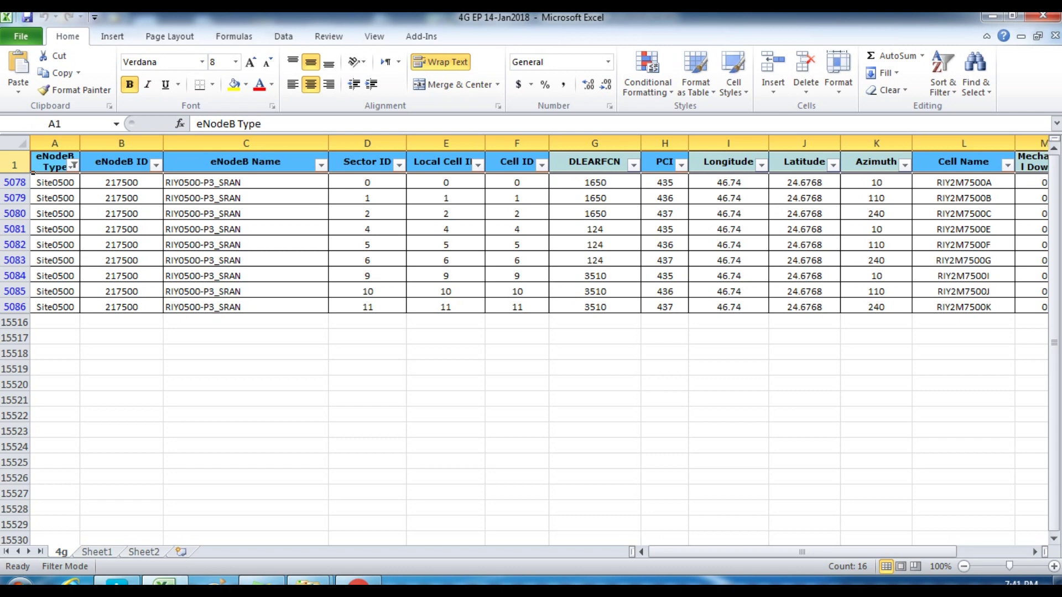
{"action": "key", "text": "ctrl+shift+l"}
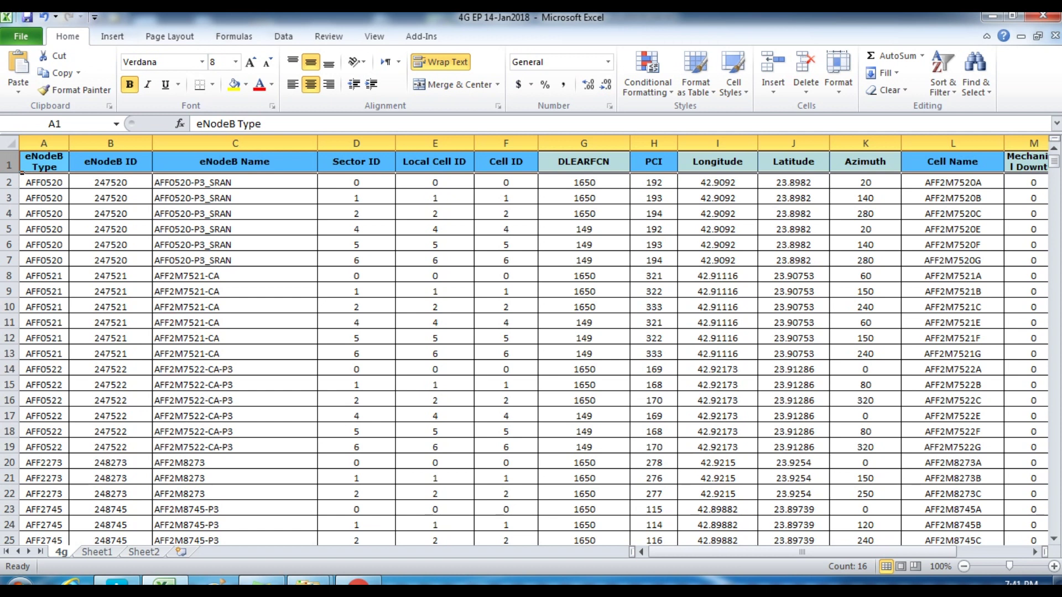
{"action": "left_click", "coordinate": [9, 165]}
{"action": "key", "text": "ctrl+shift+l"}
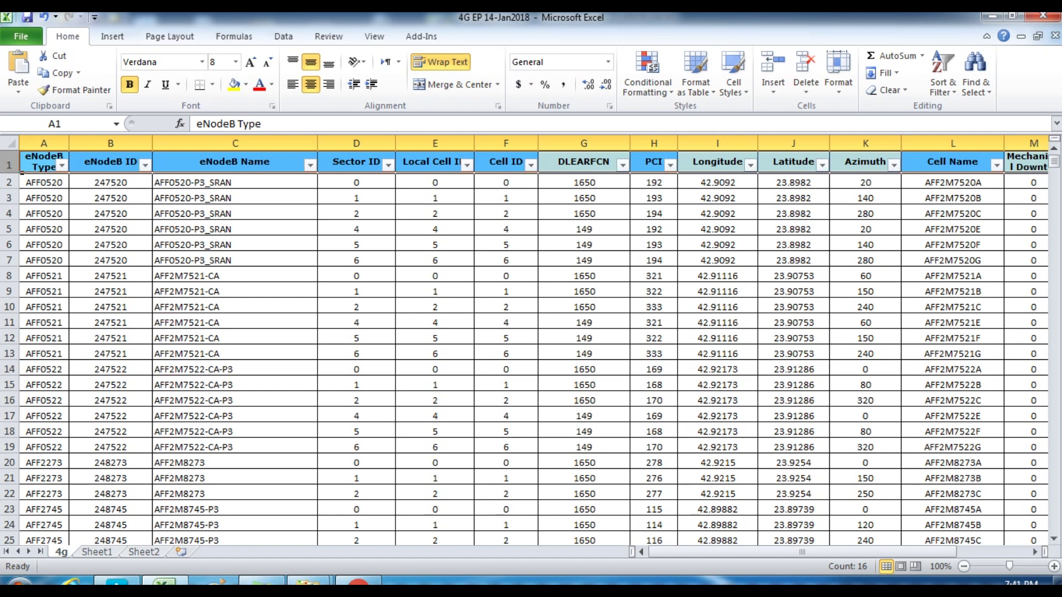
{"action": "left_click", "coordinate": [62, 165]}
{"action": "type", "text": "site"}
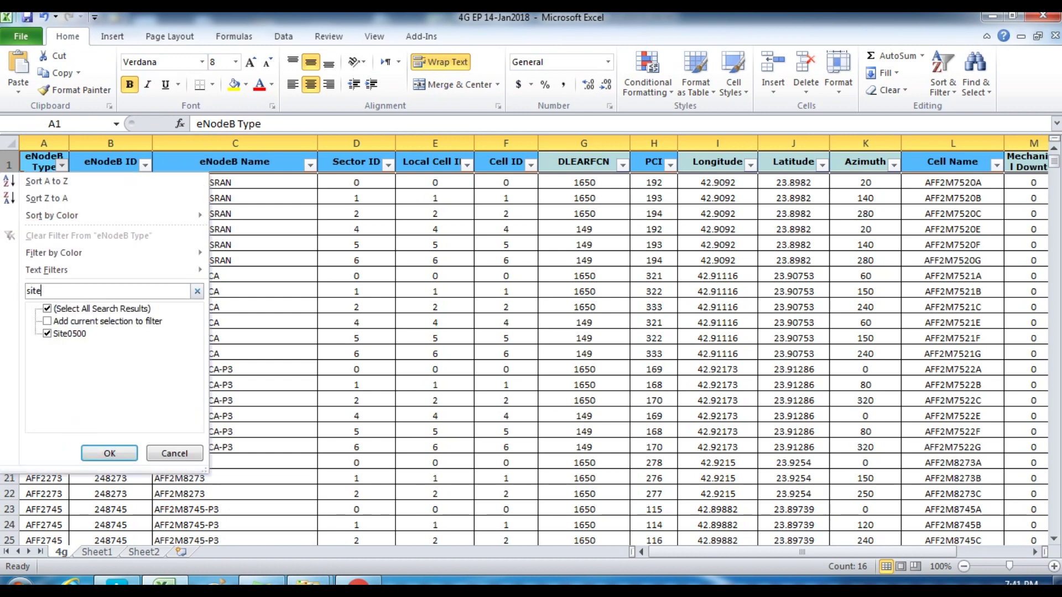
{"action": "type", "text": "0500"}
{"action": "key", "text": "Return"}
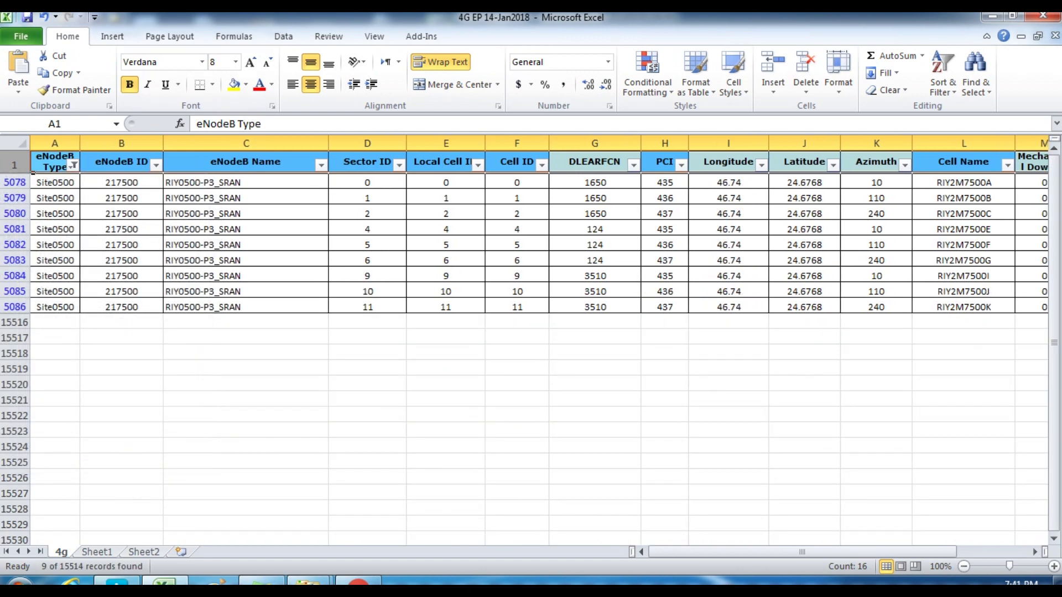
- Examine the site's cell names and the DLEARFCN values of its last three cells
{"action": "left_click_drag", "start_coordinate": [963, 181], "coordinate": [963, 307]}
{"action": "left_click", "coordinate": [962, 321]}
{"action": "left_click_drag", "start_coordinate": [964, 182], "coordinate": [963, 260]}
{"action": "left_click_drag", "start_coordinate": [963, 182], "coordinate": [963, 275]}
{"action": "left_click", "coordinate": [964, 244]}
{"action": "left_click_drag", "start_coordinate": [963, 229], "coordinate": [964, 307]}
{"action": "left_click", "coordinate": [595, 276]}
{"action": "left_click_drag", "start_coordinate": [594, 276], "coordinate": [595, 307]}
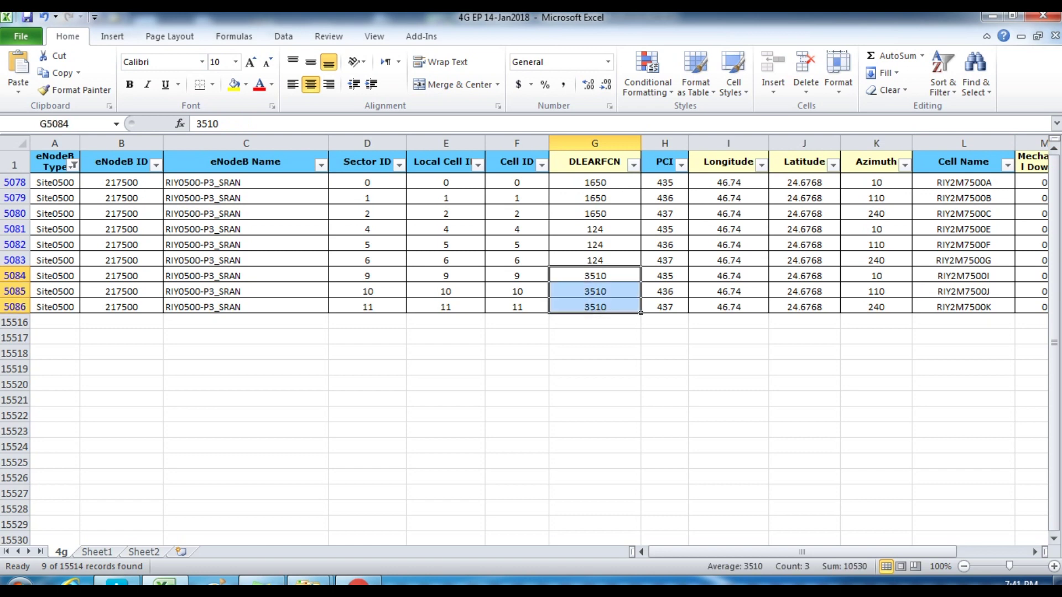
- Check the Azimuth values of the filtered Site0500 cells one by one
{"action": "left_click", "coordinate": [875, 182]}
{"action": "left_click", "coordinate": [875, 197]}
{"action": "left_click", "coordinate": [875, 182]}
{"action": "left_click", "coordinate": [876, 213]}
{"action": "left_click", "coordinate": [875, 228]}
{"action": "left_click", "coordinate": [875, 244]}
{"action": "left_click", "coordinate": [875, 259]}
{"action": "left_click", "coordinate": [875, 275]}
{"action": "left_click", "coordinate": [876, 307]}
{"action": "left_click", "coordinate": [875, 291]}
{"action": "left_click_drag", "start_coordinate": [876, 182], "coordinate": [877, 291]}
- Save the engineering parameter workbook and switch back to GENEX Assistant
{"action": "left_click", "coordinate": [595, 352]}
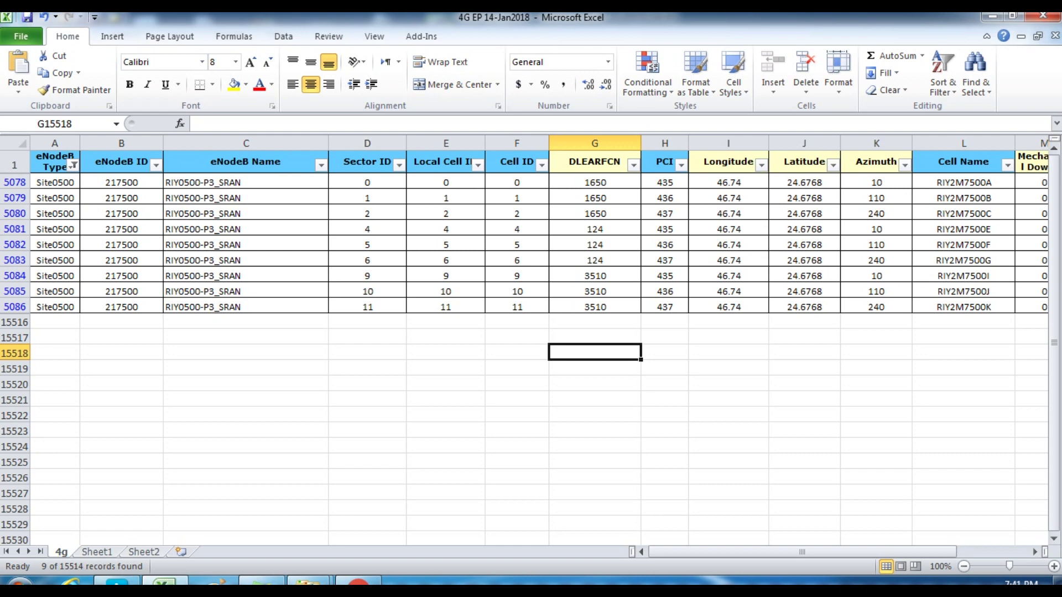
{"action": "left_click", "coordinate": [246, 383]}
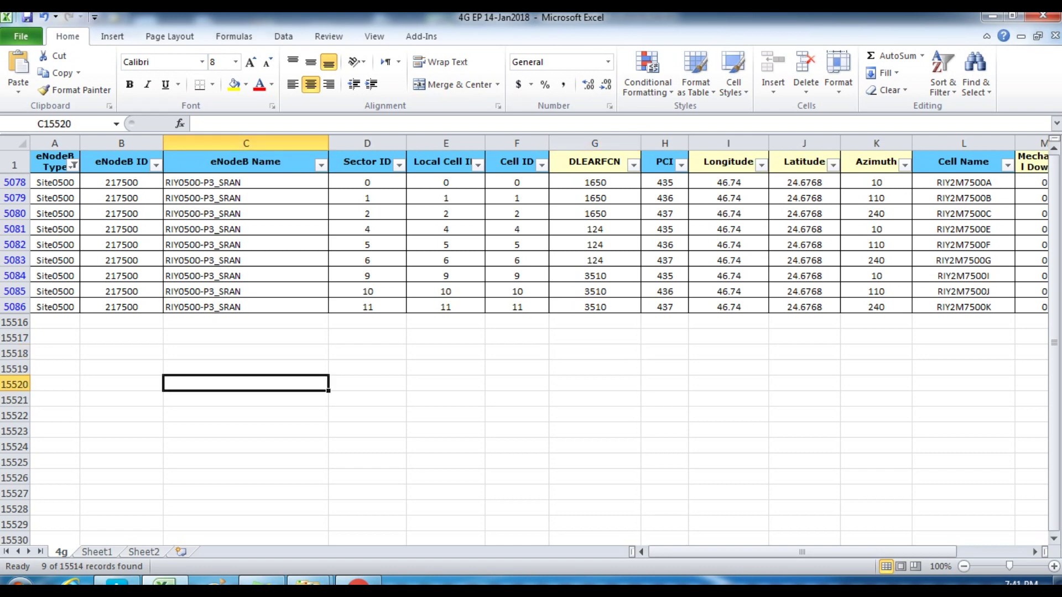
{"action": "key", "text": "ctrl+s"}
{"action": "key", "text": "alt+Tab"}
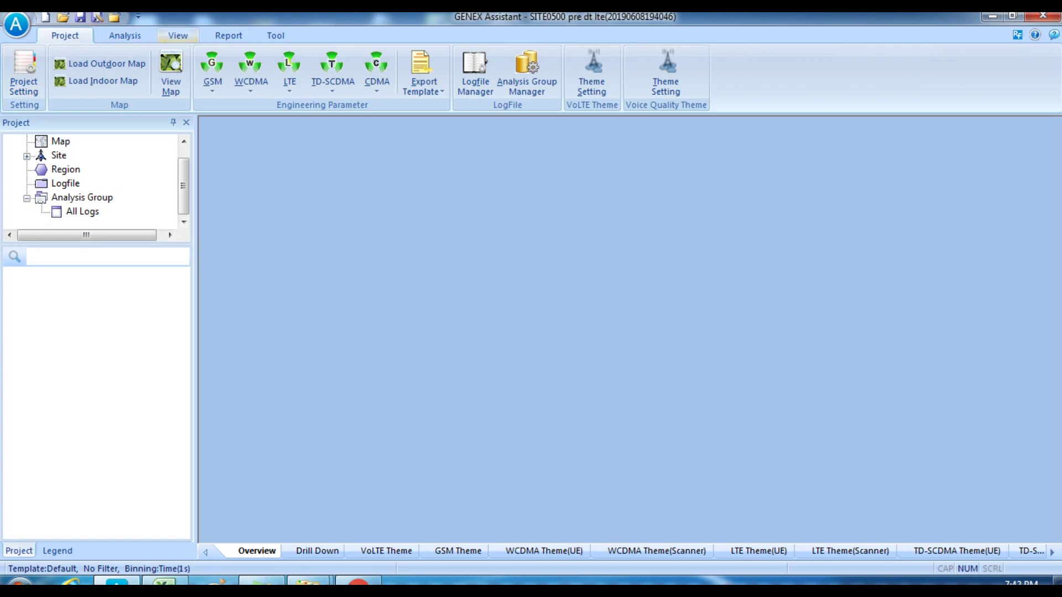
- Save the project and import only the Legend configuration from the Zain legends XML file
{"action": "left_click", "coordinate": [275, 36]}
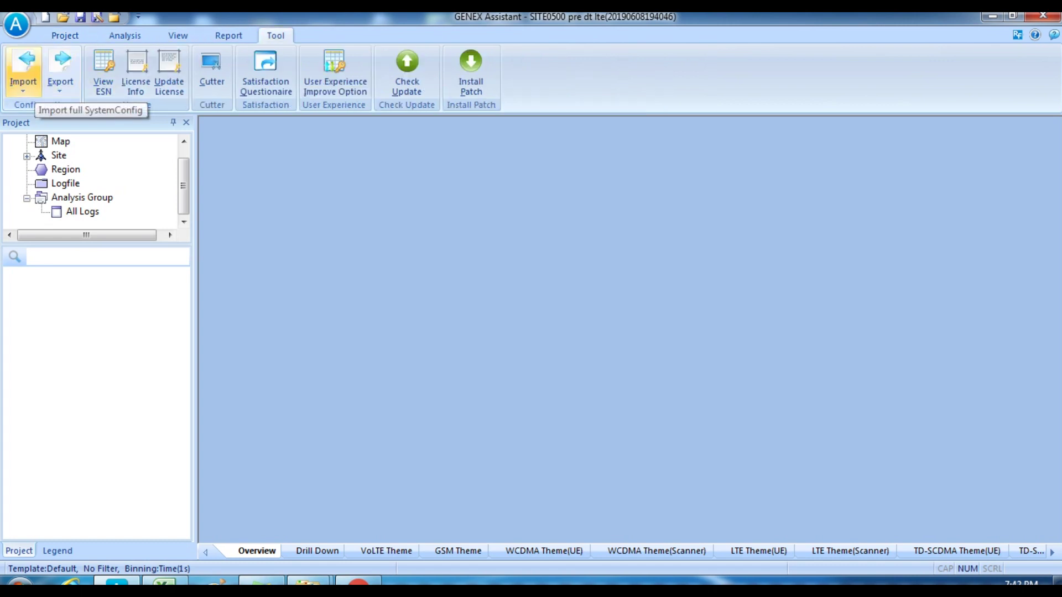
{"action": "left_click", "coordinate": [23, 69]}
{"action": "left_click", "coordinate": [78, 125]}
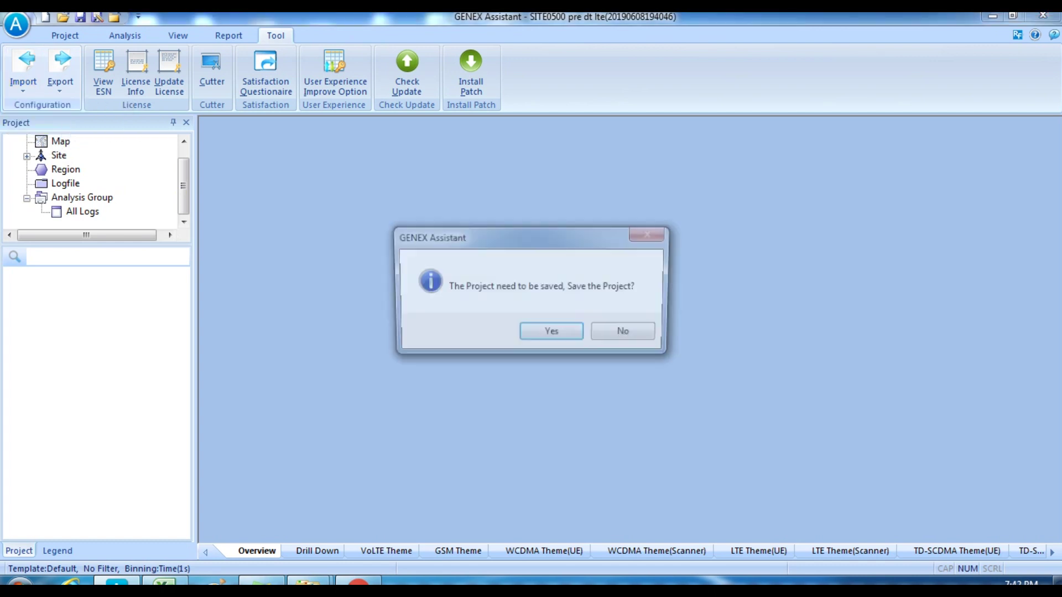
{"action": "key", "text": "Return"}
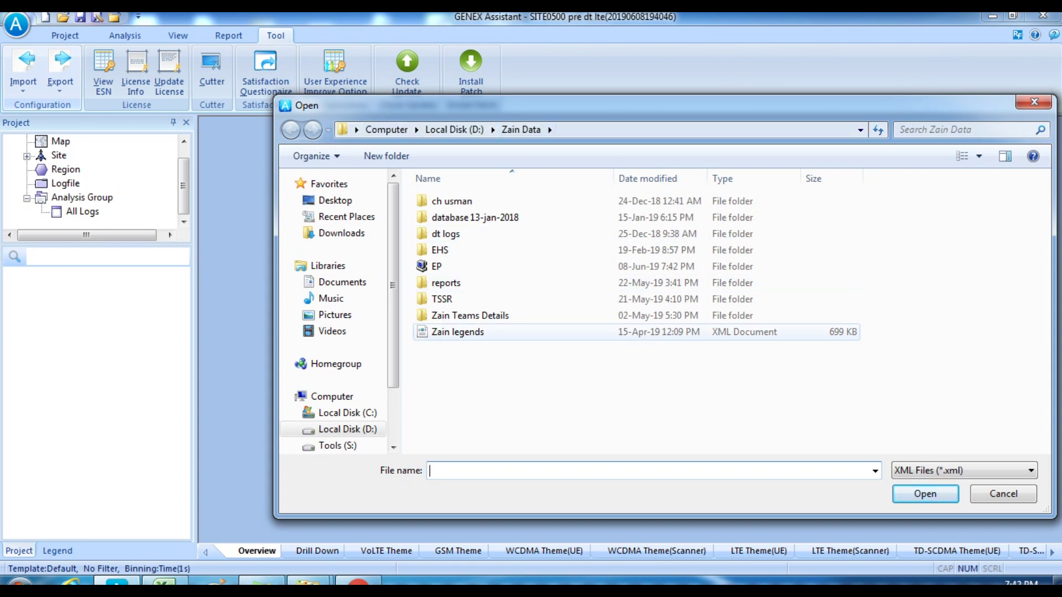
{"action": "double_click", "coordinate": [458, 331]}
{"action": "left_click", "coordinate": [415, 241]}
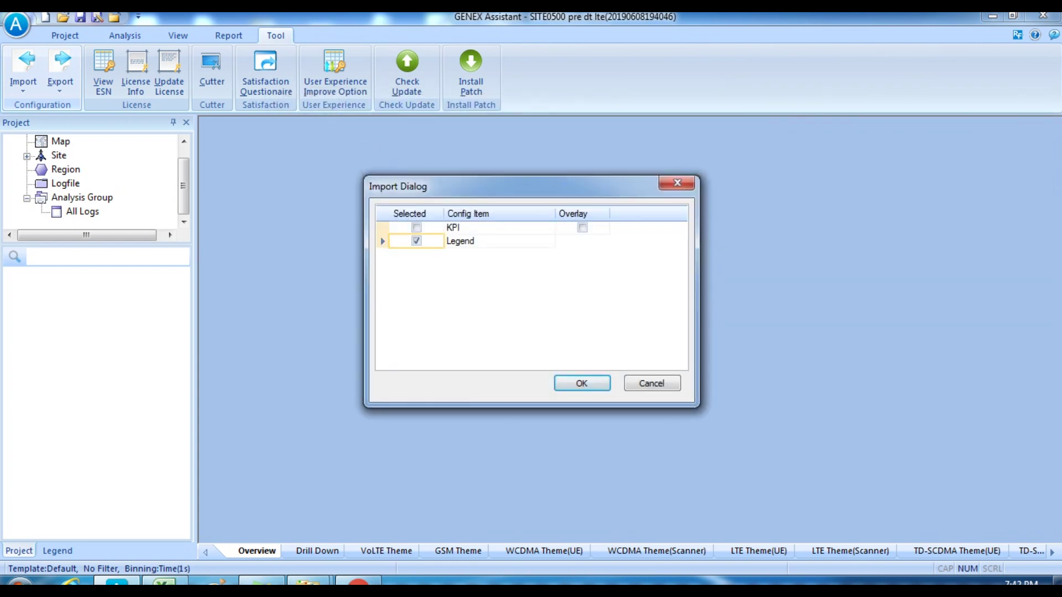
{"action": "key", "text": "Return"}
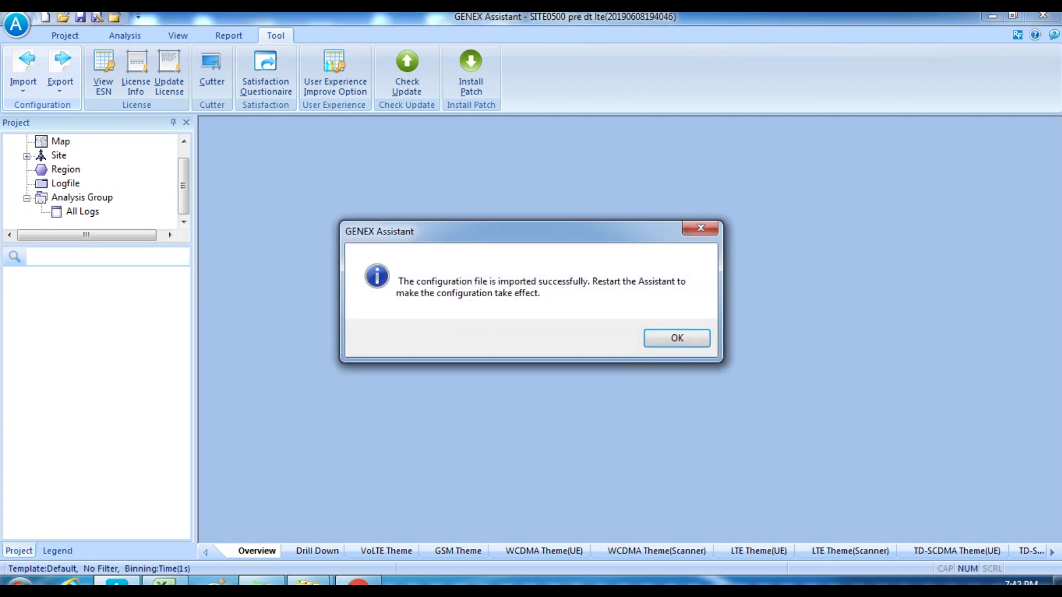
{"action": "key", "text": "Return"}
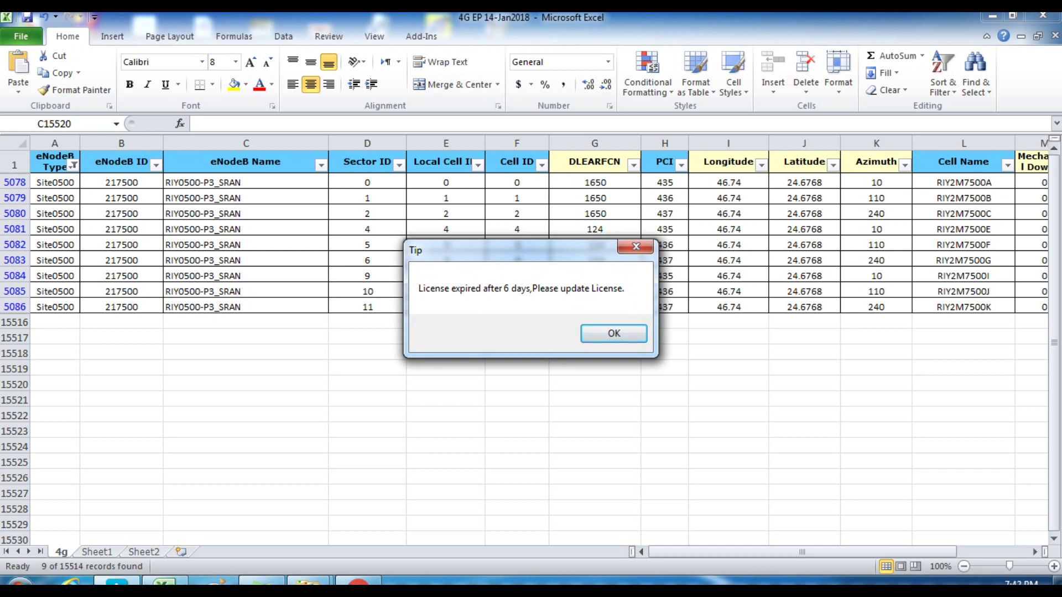
{"action": "key", "text": "Return"}
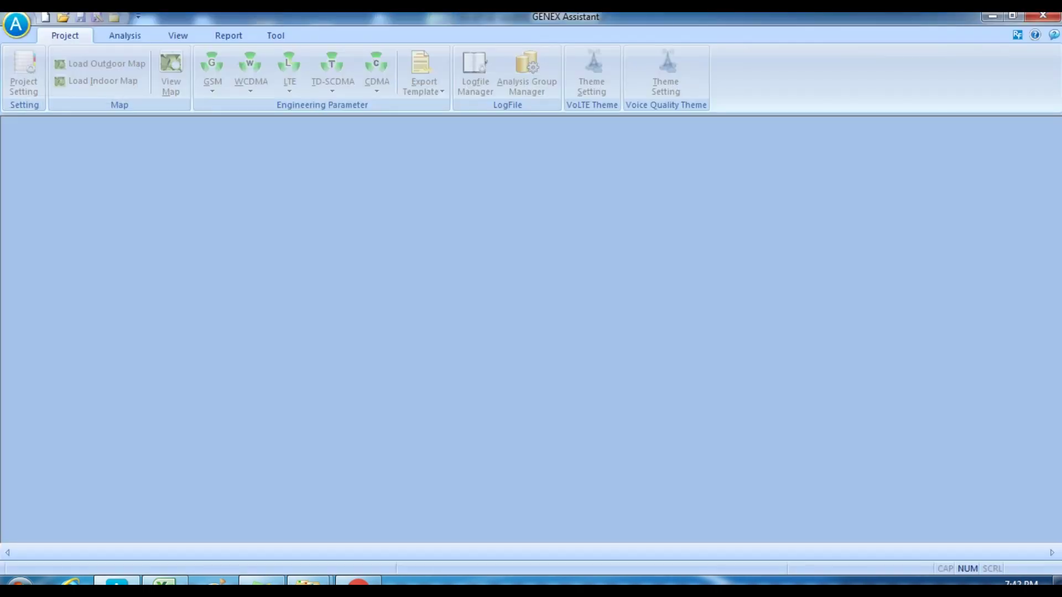
{"action": "left_click", "coordinate": [16, 24]}
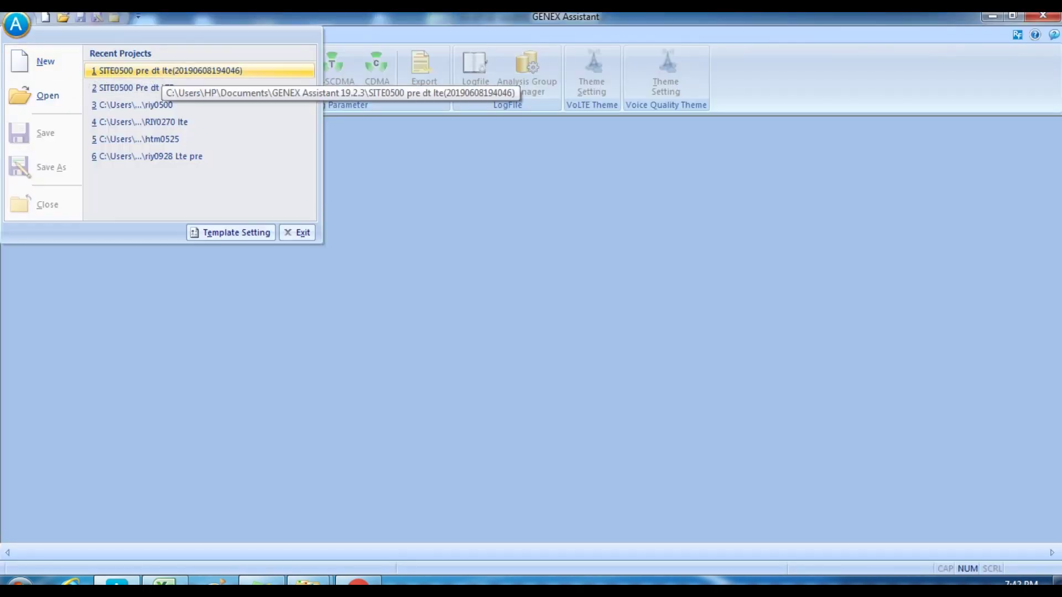
{"action": "left_click", "coordinate": [161, 70]}
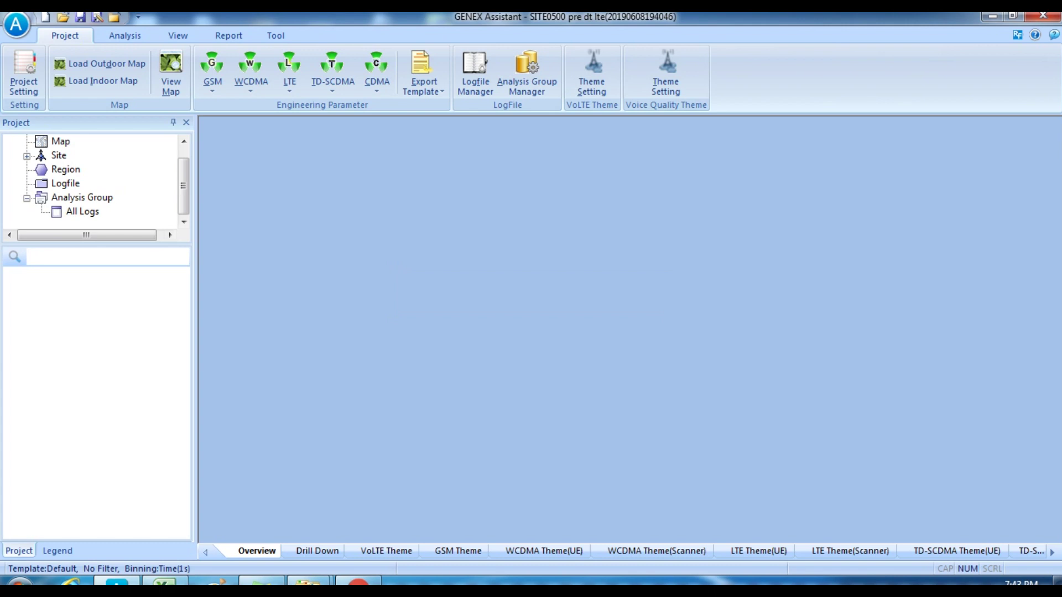
- Open the L900 log folder inside RIY0500 LTE in the desktop's Site500 folder
{"action": "left_click", "coordinate": [65, 183]}
{"action": "mouse_move", "coordinate": [183, 186]}
{"action": "left_mouse_down"}
{"action": "mouse_move", "coordinate": [183, 176]}
{"action": "mouse_move", "coordinate": [183, 186]}
{"action": "left_mouse_up"}
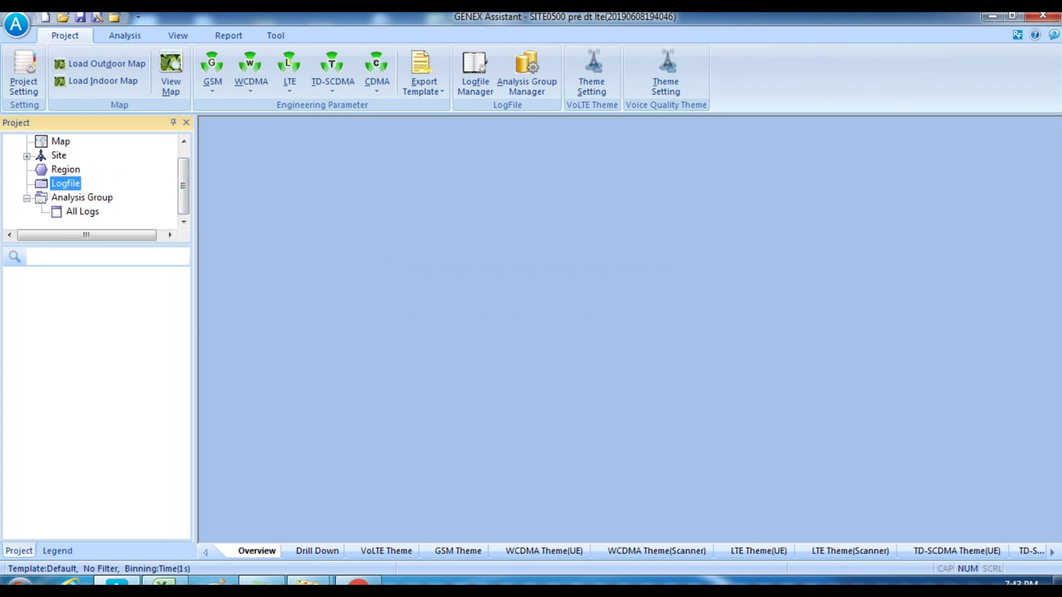
{"action": "left_click", "coordinate": [1056, 580]}
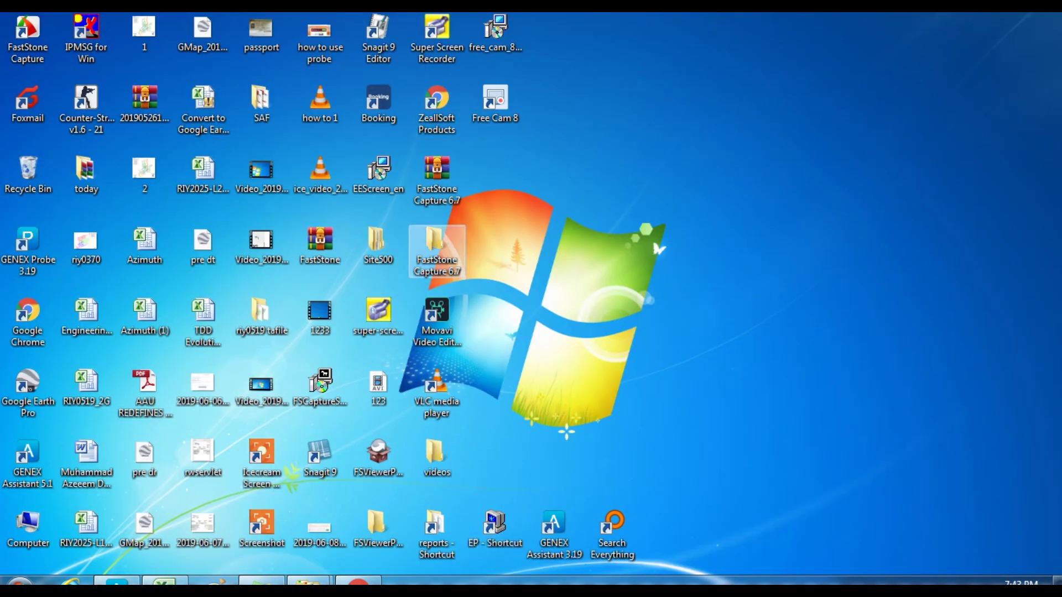
{"action": "double_click", "coordinate": [378, 246]}
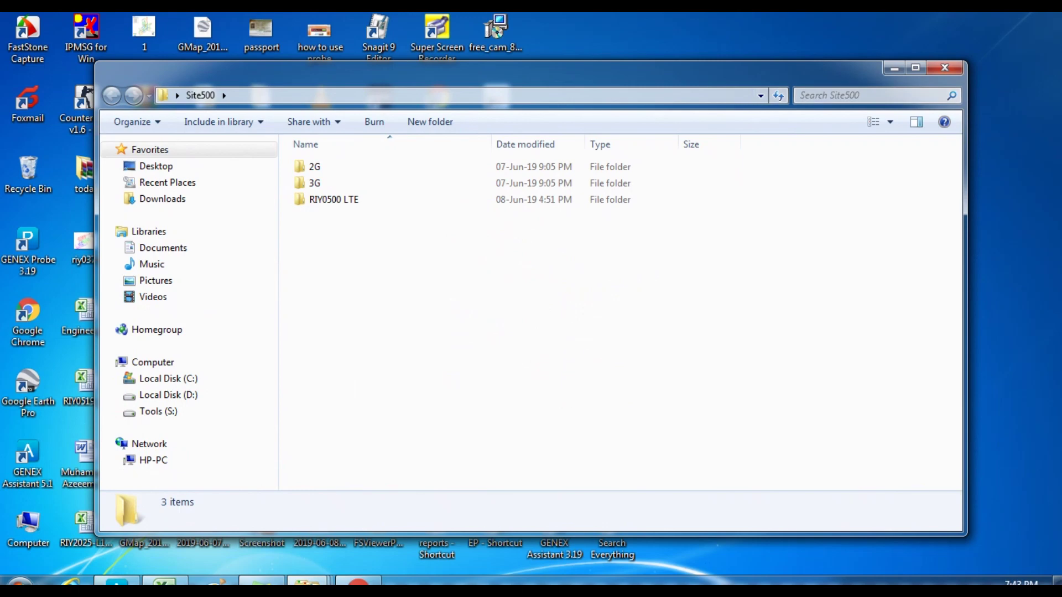
{"action": "left_click", "coordinate": [915, 67]}
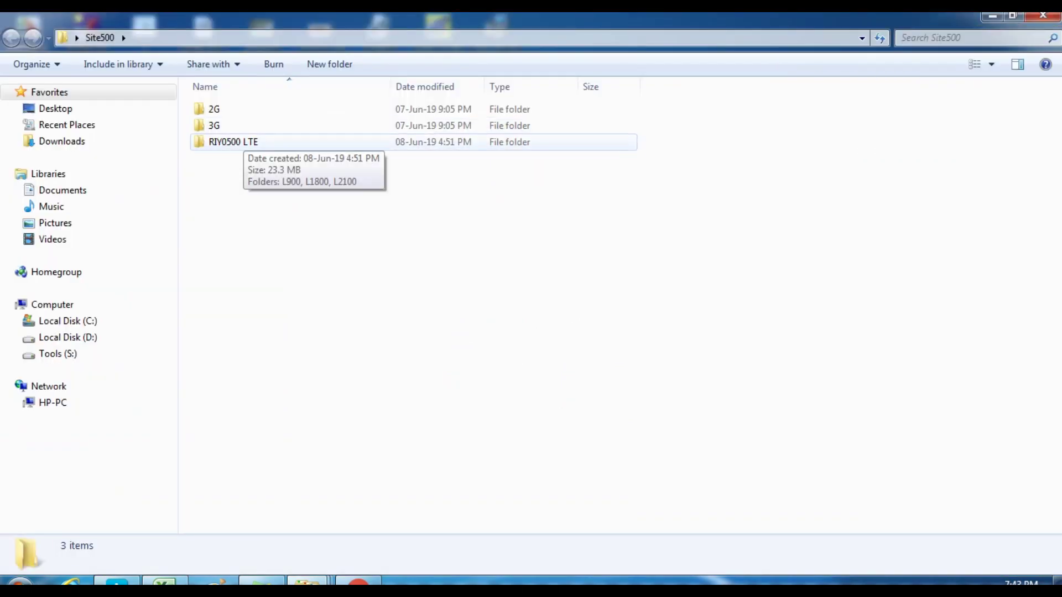
{"action": "double_click", "coordinate": [235, 142]}
{"action": "double_click", "coordinate": [235, 109]}
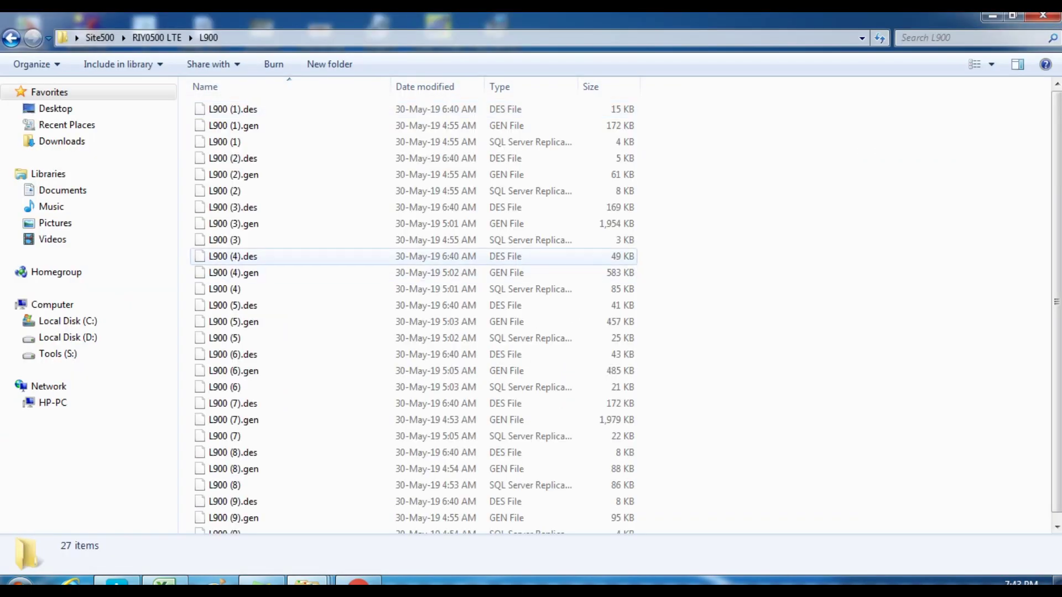
- Rename all files in the L900 folder together with the base name L900
{"action": "left_click", "coordinate": [232, 256]}
{"action": "left_click", "coordinate": [233, 272]}
{"action": "left_click", "coordinate": [224, 240]}
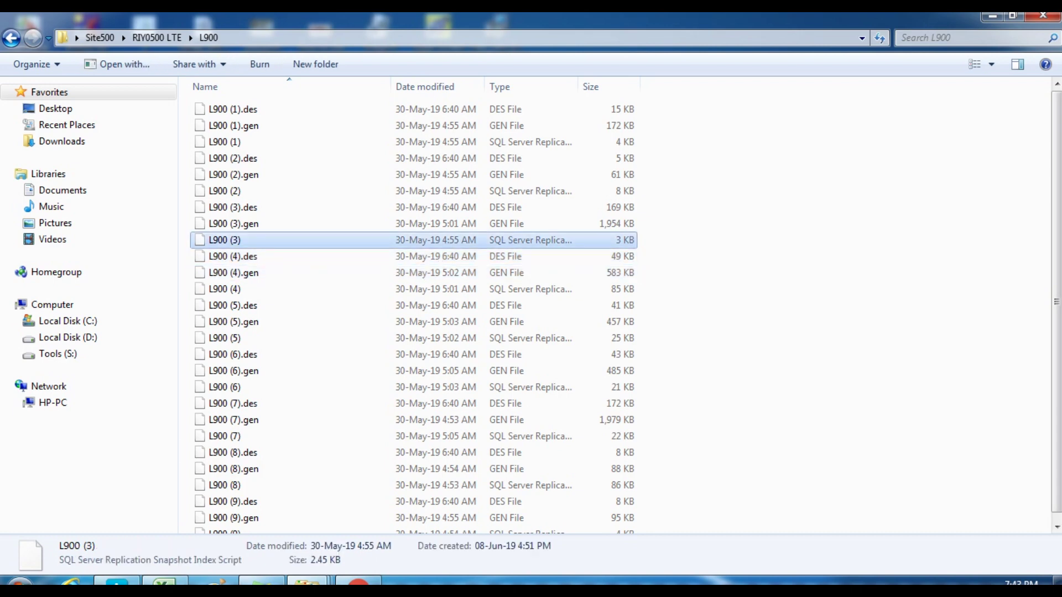
{"action": "key", "text": "ctrl+a"}
{"action": "right_click", "coordinate": [243, 241]}
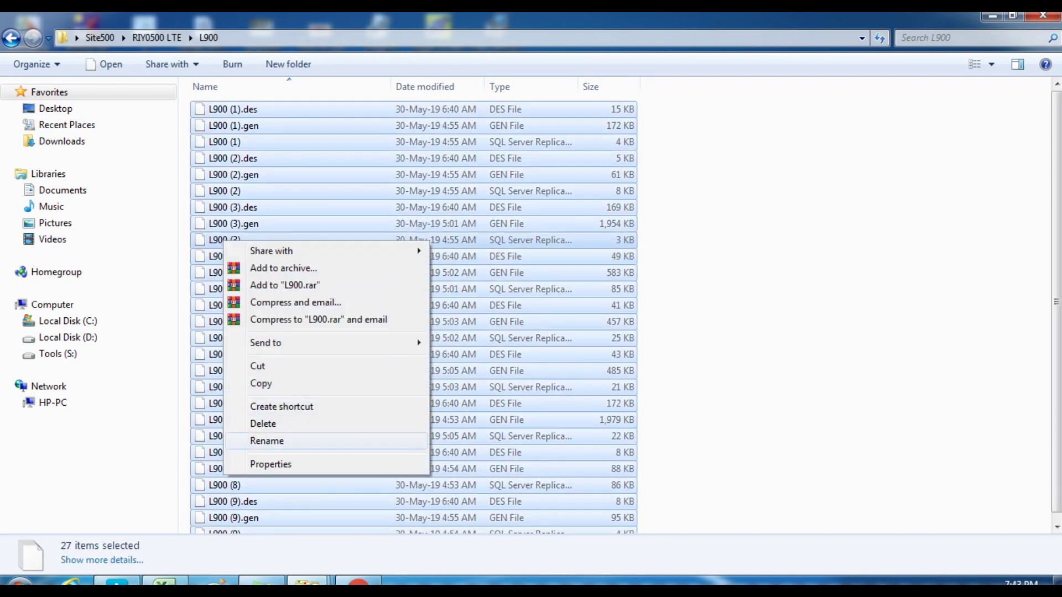
{"action": "left_click", "coordinate": [267, 440]}
{"action": "type", "text": "L900"}
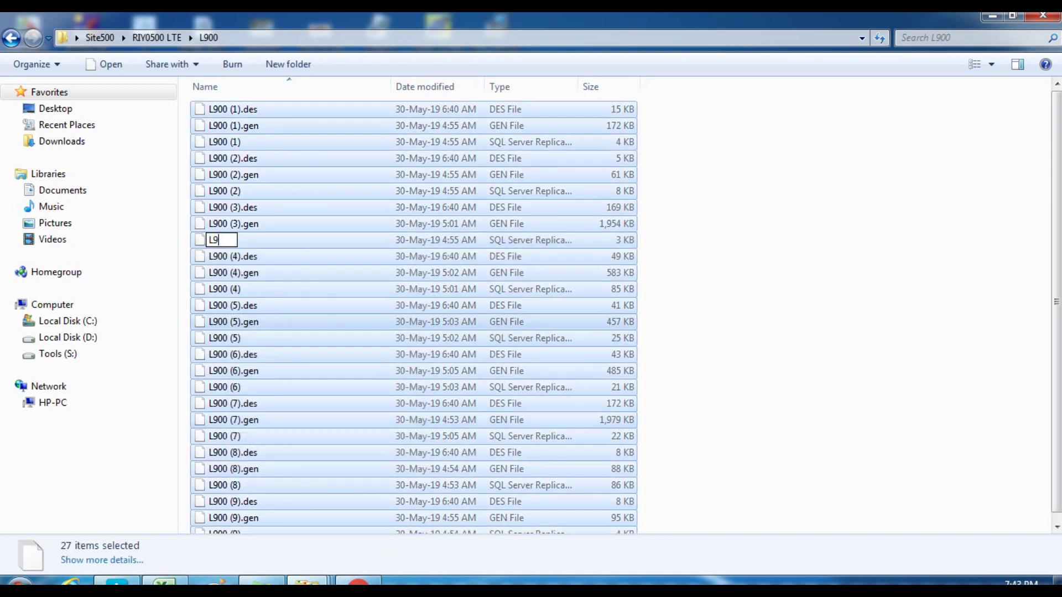
{"action": "key", "text": "Return"}
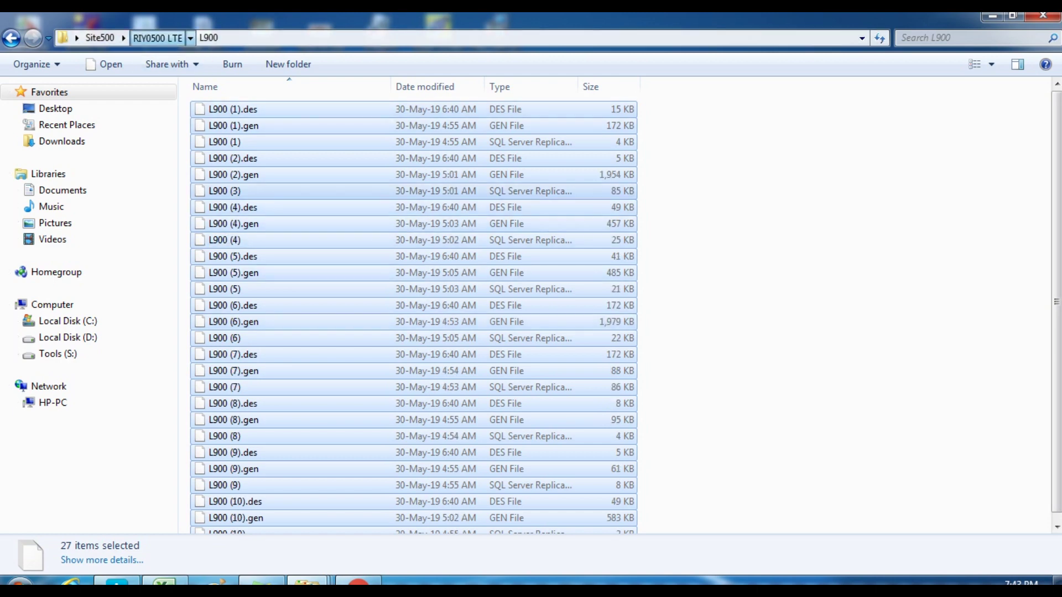
- Check the log file names in the L1800 and L2100 folders inside RIY0500 LTE
{"action": "left_click", "coordinate": [157, 38]}
{"action": "double_click", "coordinate": [220, 123]}
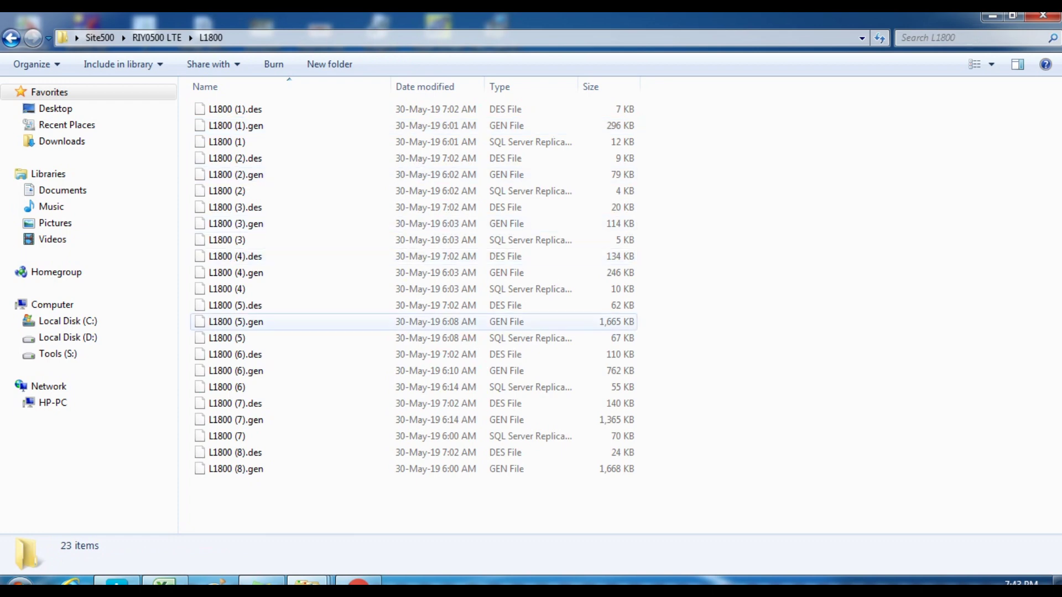
{"action": "left_click", "coordinate": [158, 37]}
{"action": "double_click", "coordinate": [221, 141]}
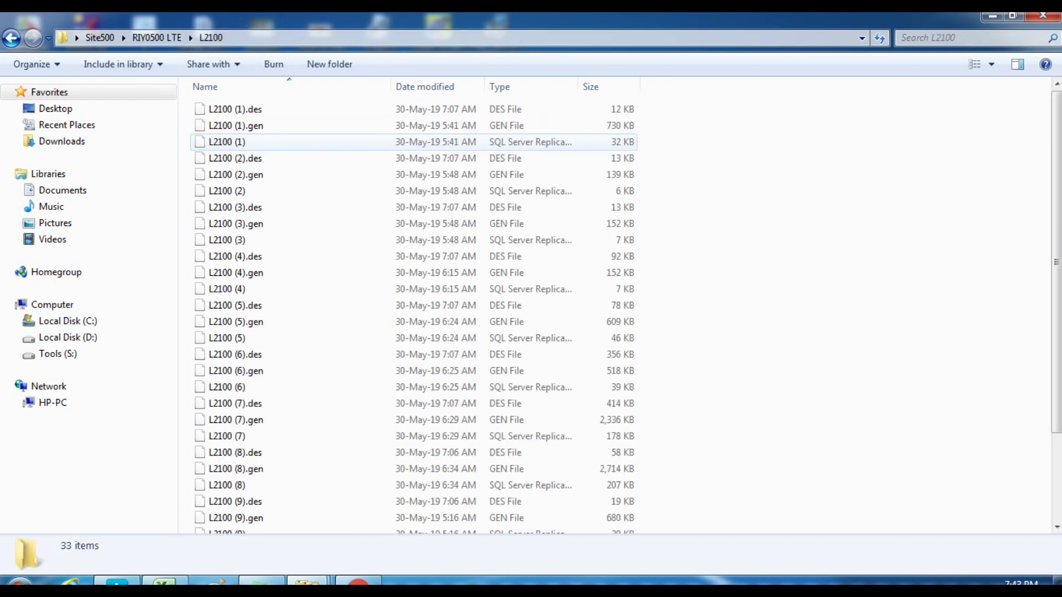
{"action": "scroll", "coordinate": [232, 313], "scroll_direction": "down", "scroll_amount": 2}
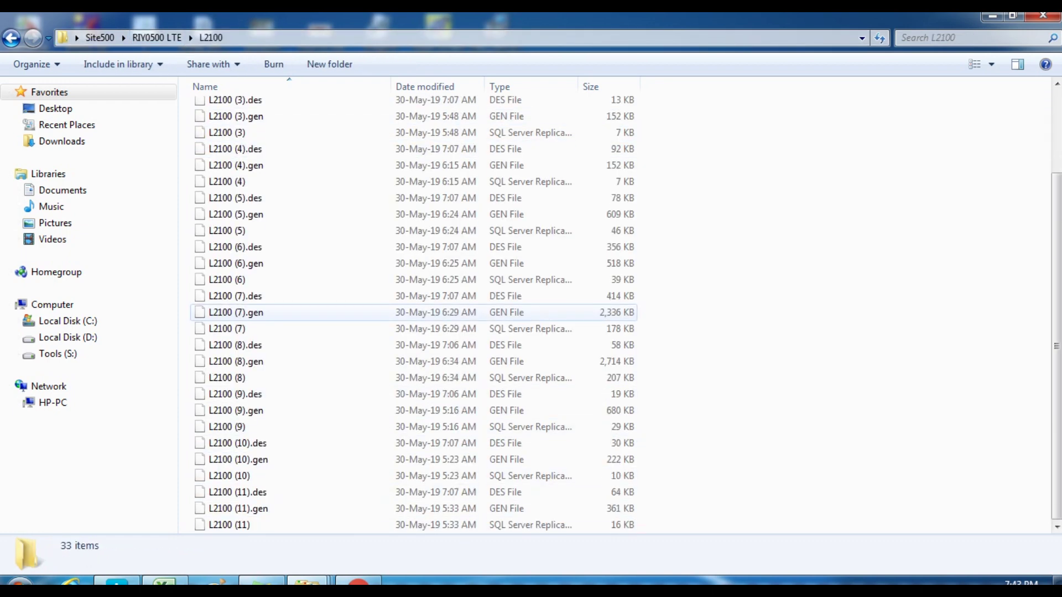
{"action": "scroll", "coordinate": [232, 312], "scroll_direction": "up", "scroll_amount": 2}
{"action": "left_click", "coordinate": [158, 37]}
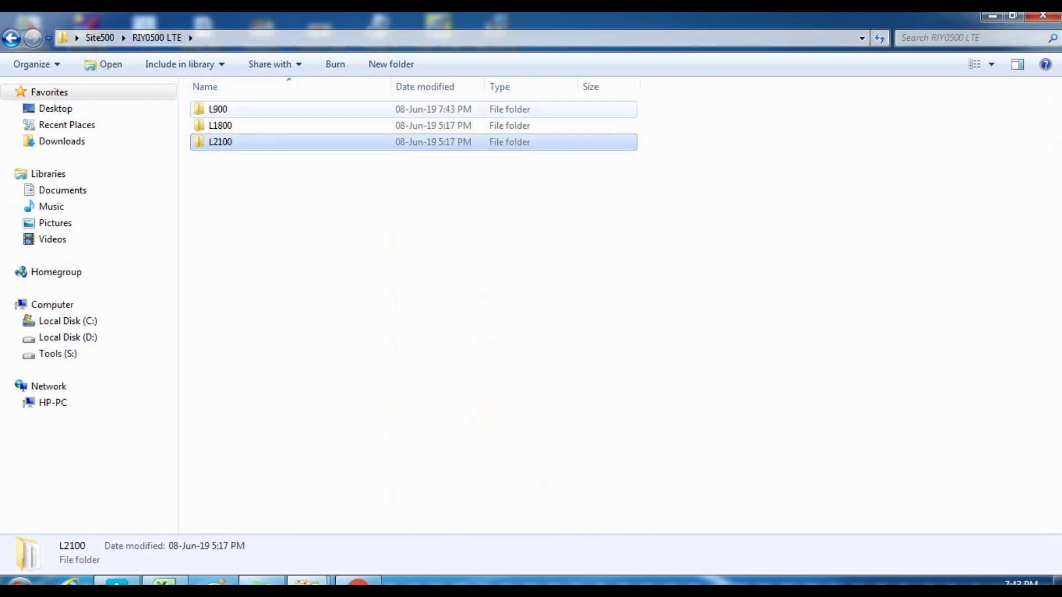
- Switch to GENEX Assistant and add all the L900 .gen files to the project's Logfile Manager
{"action": "key", "text": "alt+Tab"}
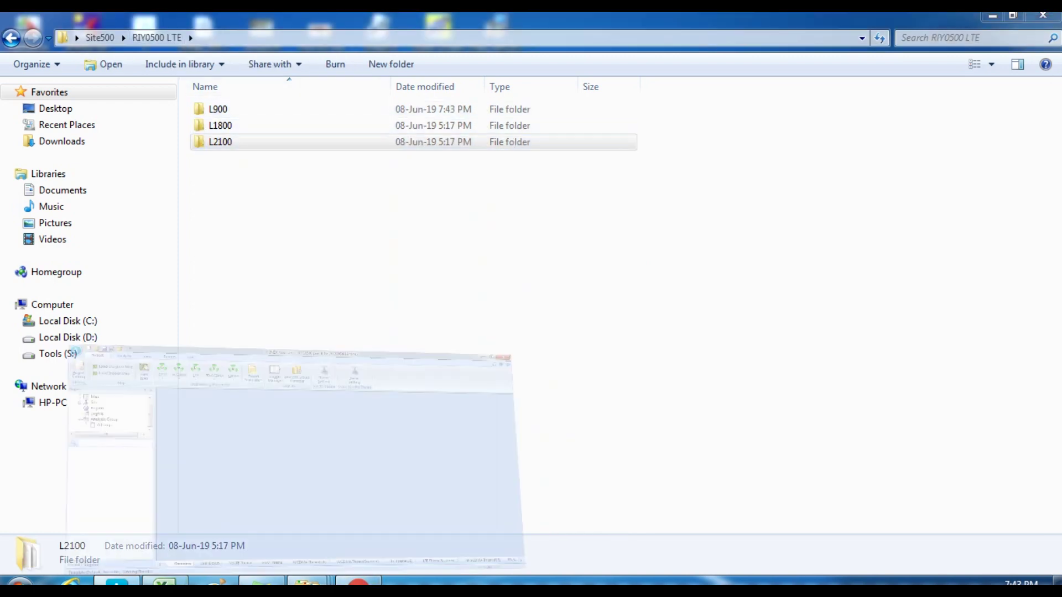
{"action": "right_click", "coordinate": [72, 183]}
{"action": "left_click", "coordinate": [141, 189]}
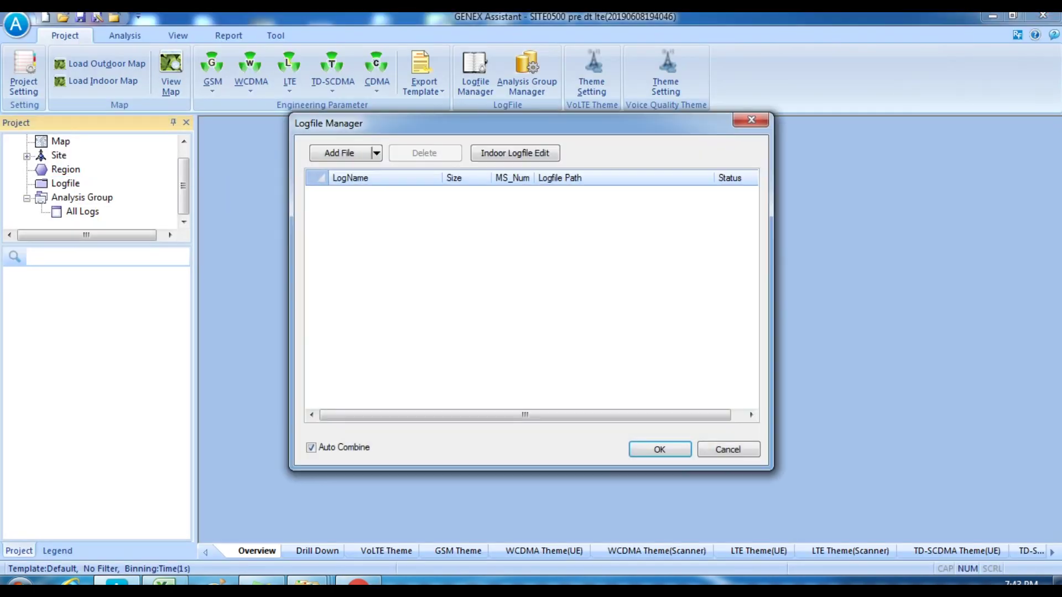
{"action": "left_click", "coordinate": [339, 153]}
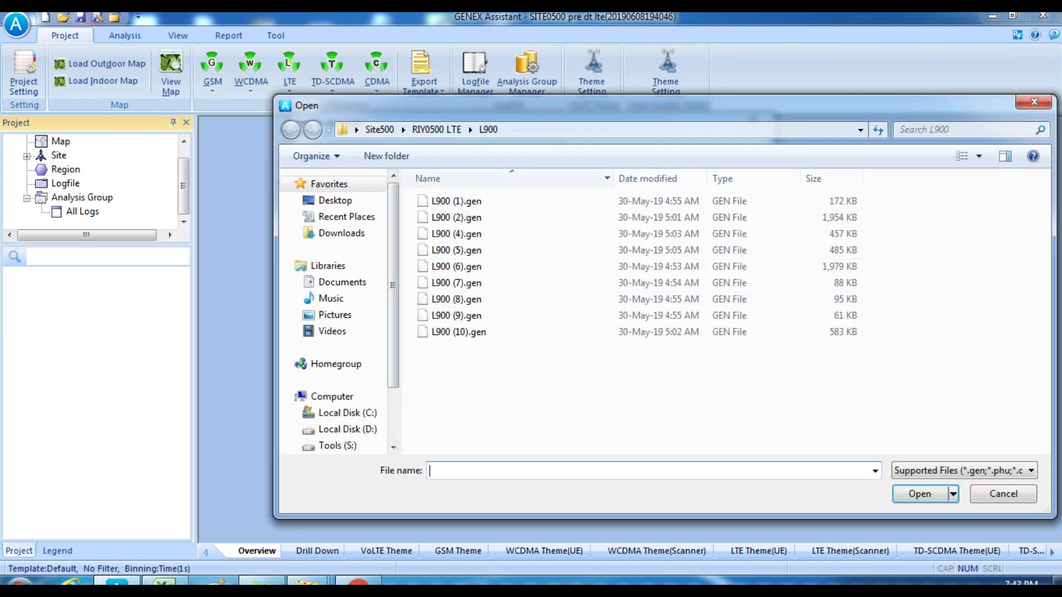
{"action": "left_click_drag", "start_coordinate": [453, 401], "coordinate": [443, 189]}
{"action": "left_click", "coordinate": [919, 493]}
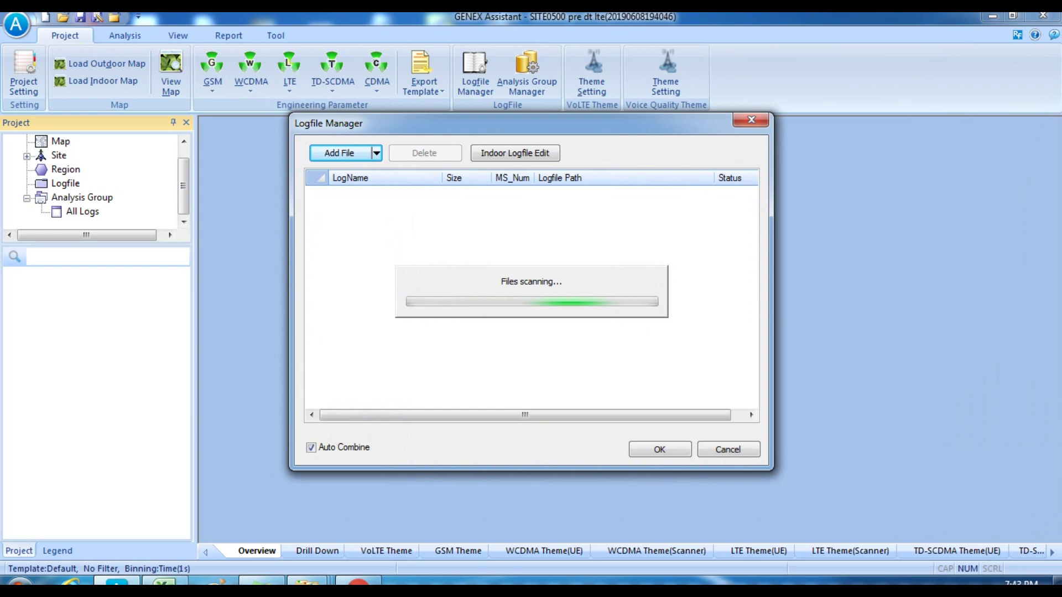
- Add all the .gen files from the L1800 folder in RIY0500 LTE to the Logfile Manager
{"action": "left_click", "coordinate": [339, 153]}
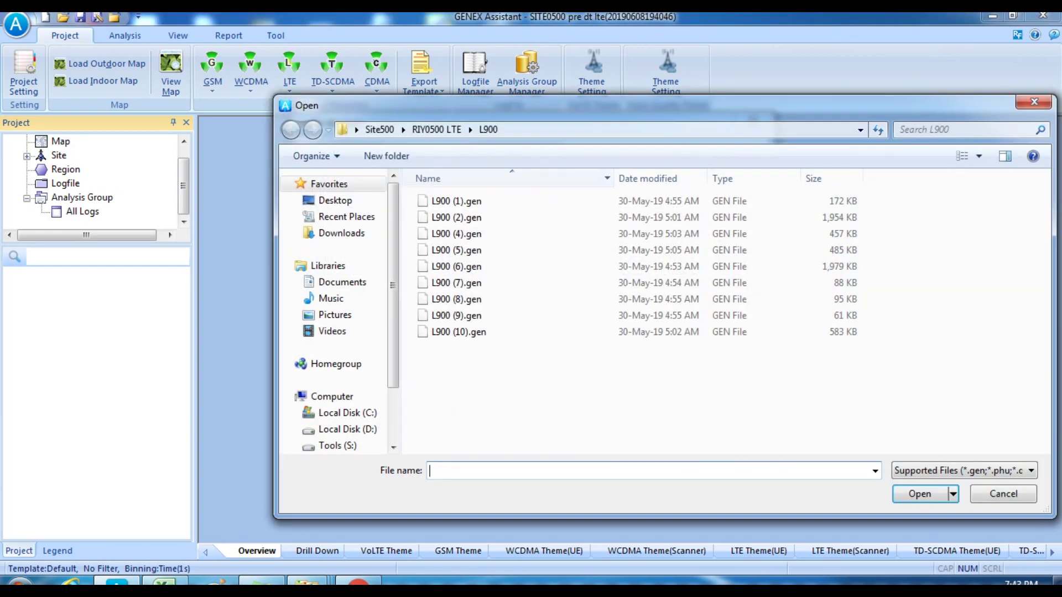
{"action": "left_click", "coordinate": [436, 130]}
{"action": "double_click", "coordinate": [442, 217]}
{"action": "left_click_drag", "start_coordinate": [481, 352], "coordinate": [481, 196]}
{"action": "left_click", "coordinate": [919, 493]}
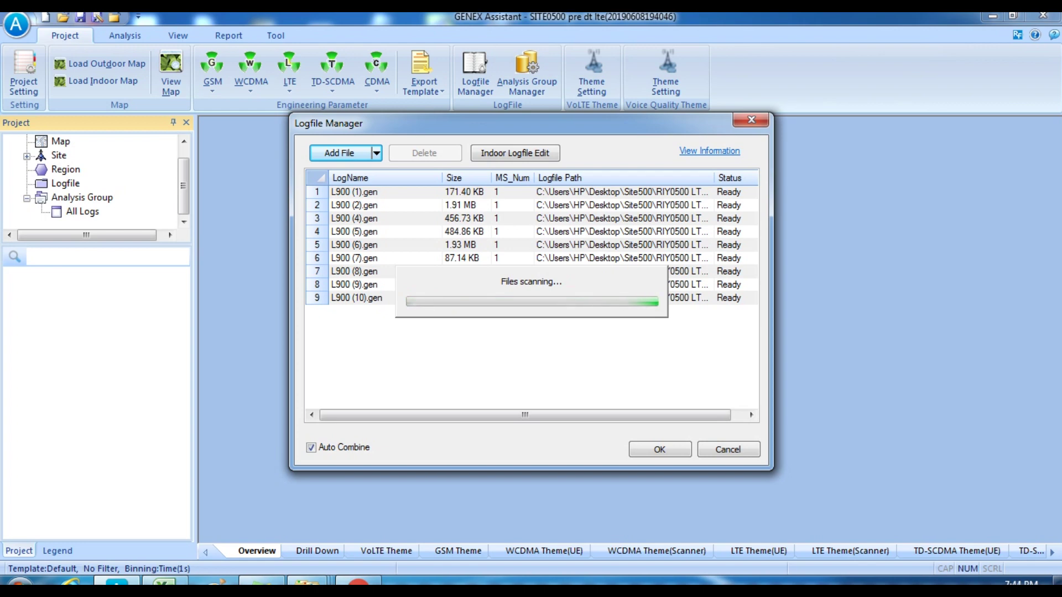
- Add all the .gen files from the L2100 folder to the Logfile Manager and accept the log list
{"action": "left_click", "coordinate": [339, 153]}
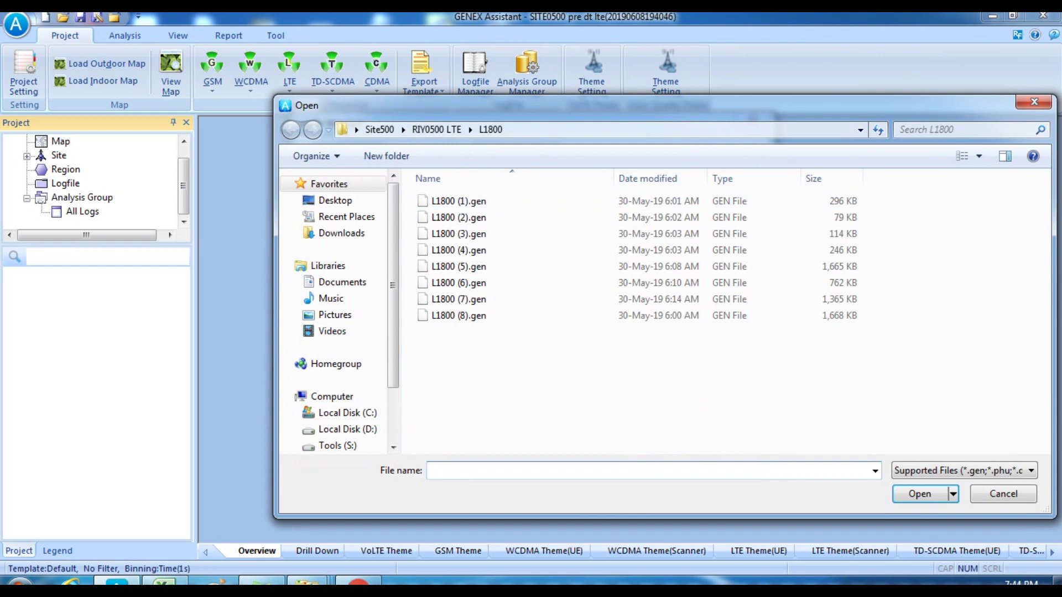
{"action": "left_click", "coordinate": [436, 130]}
{"action": "double_click", "coordinate": [459, 233]}
{"action": "left_click_drag", "start_coordinate": [472, 387], "coordinate": [471, 201]}
{"action": "key", "text": "Return"}
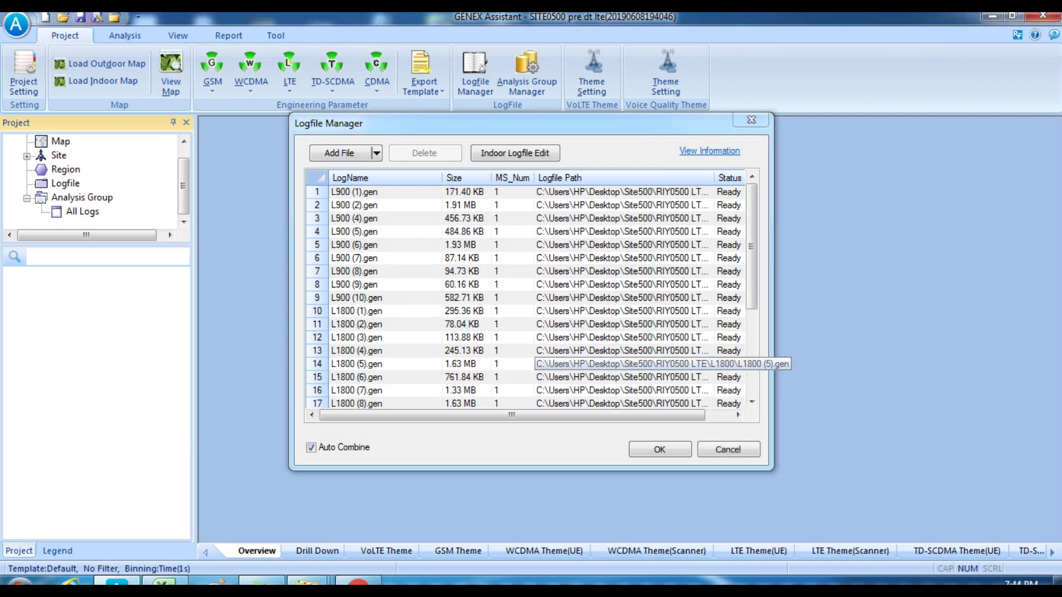
{"action": "left_click", "coordinate": [659, 449]}
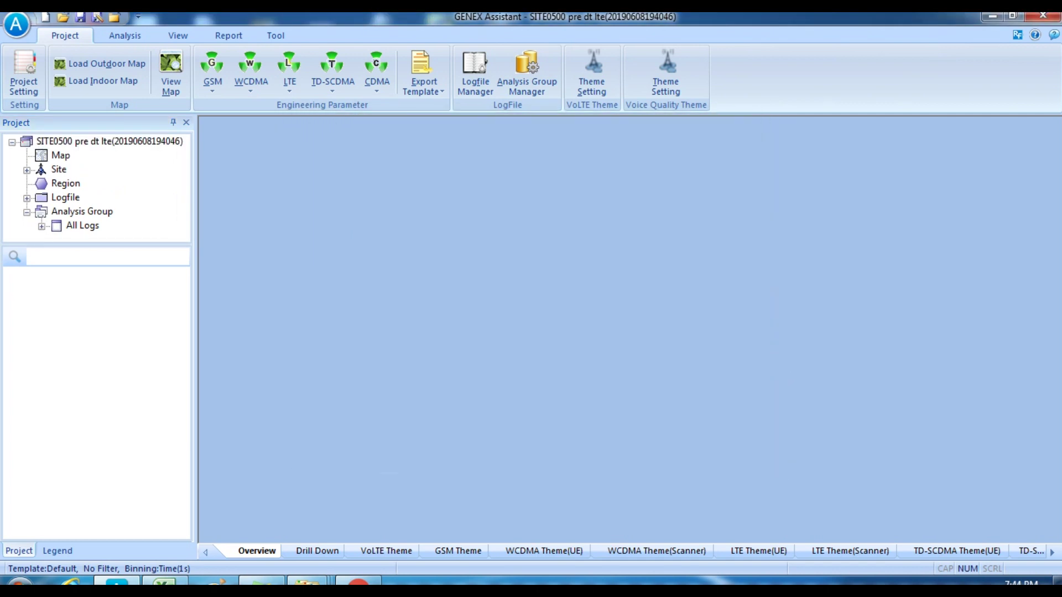
- Open the Analysis Group Manager from the project's Analysis Group node
{"action": "left_click", "coordinate": [81, 211]}
{"action": "right_click", "coordinate": [84, 208]}
{"action": "key", "text": "Escape"}
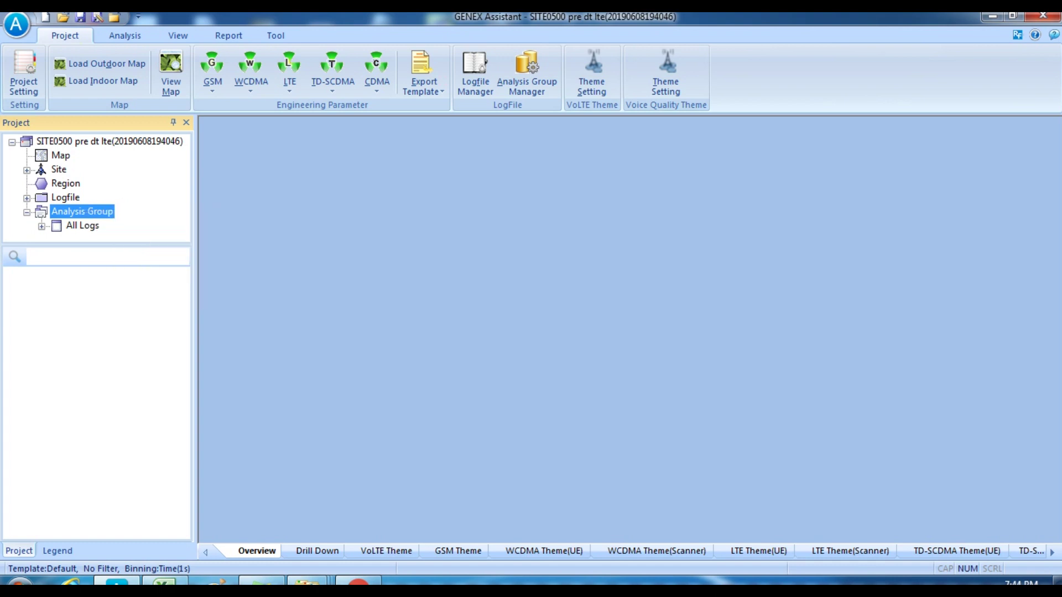
{"action": "right_click", "coordinate": [84, 211]}
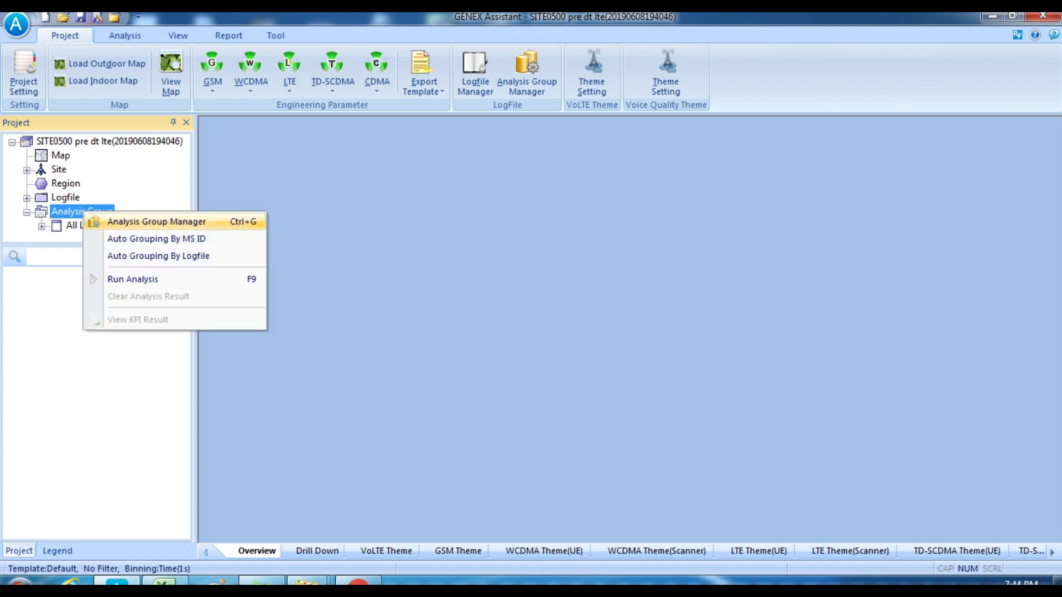
{"action": "left_click", "coordinate": [156, 221]}
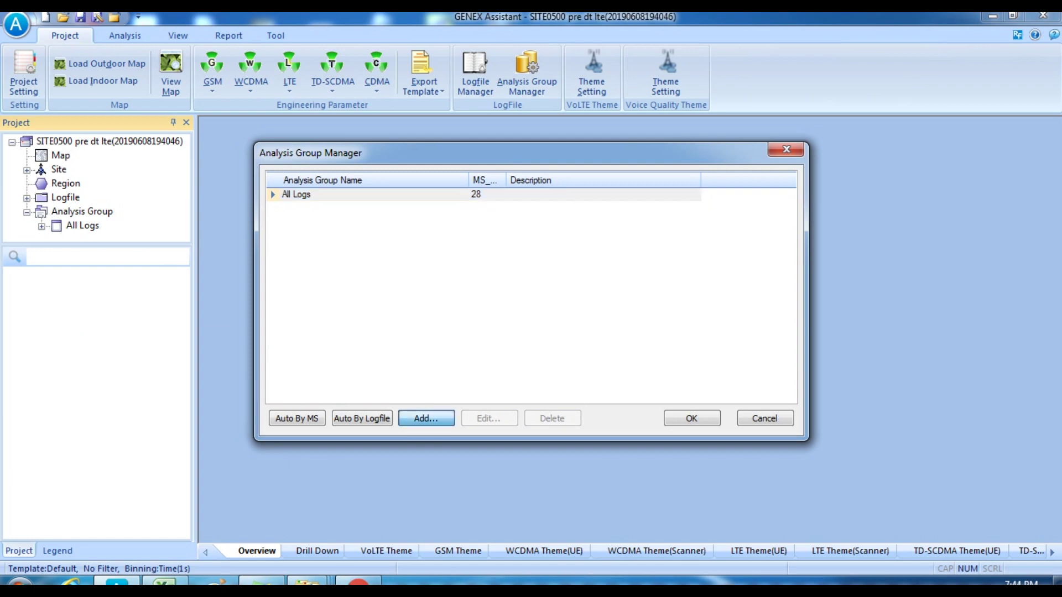
- Add an analysis group named L900 containing all the L900 log files
{"action": "left_click", "coordinate": [425, 418]}
{"action": "type", "text": "L900"}
{"action": "key", "text": "Tab"}
{"action": "key", "text": "Tab"}
{"action": "type", "text": "L900"}
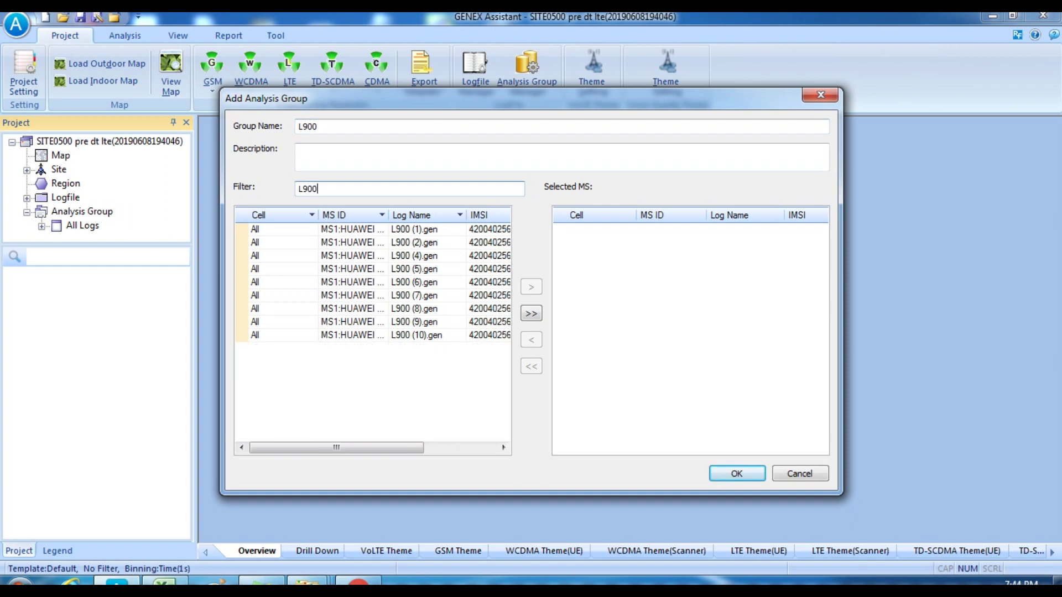
{"action": "key", "text": "BackSpace"}
{"action": "key", "text": "BackSpace"}
{"action": "left_click_drag", "start_coordinate": [352, 229], "coordinate": [352, 335]}
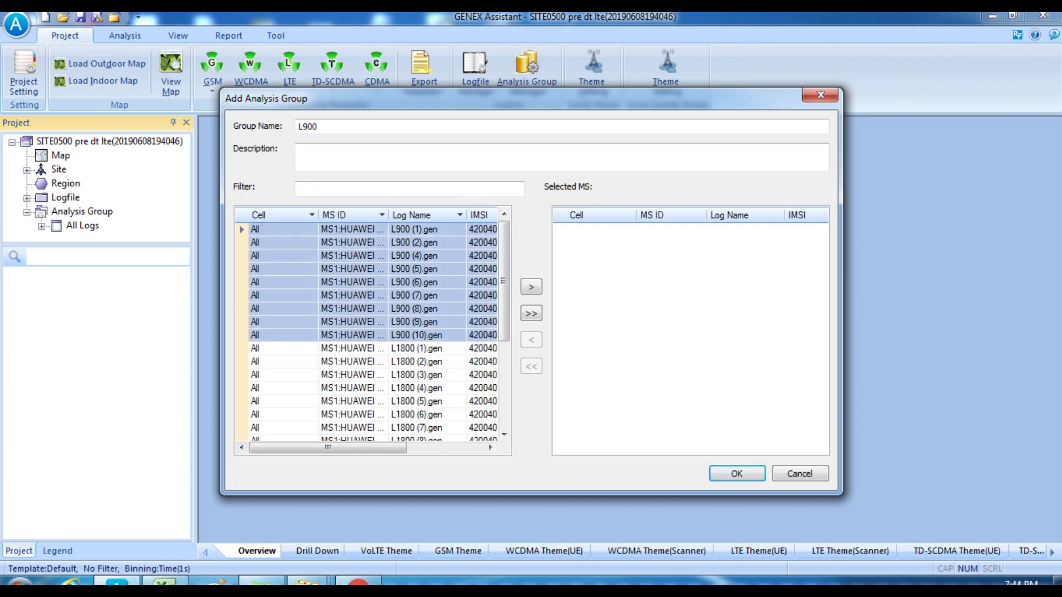
{"action": "left_click", "coordinate": [530, 287]}
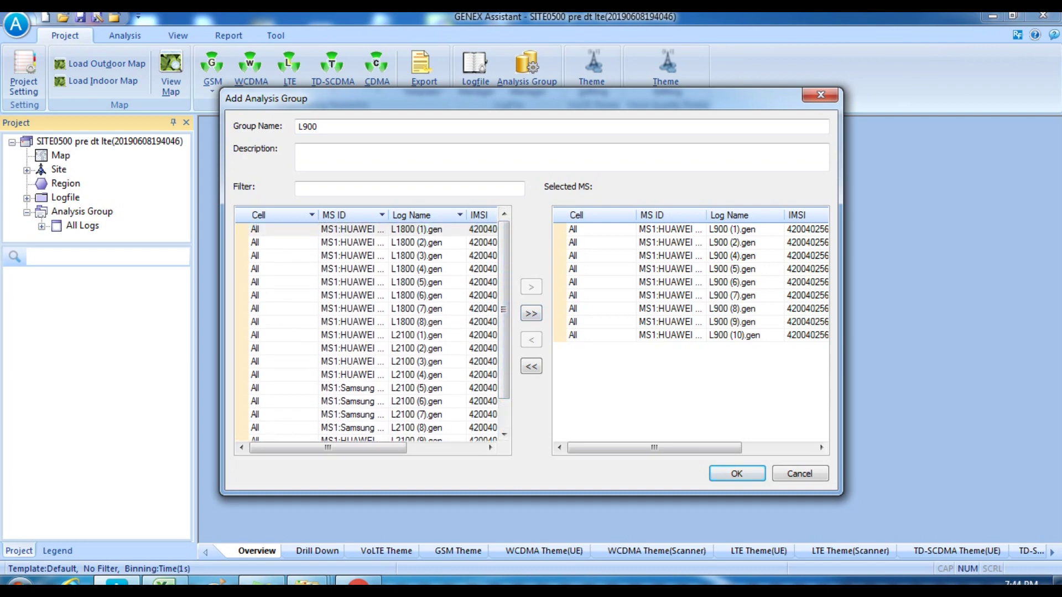
{"action": "left_click", "coordinate": [736, 473]}
- Add an analysis group named L2100 containing all the logs that match the filter L21
{"action": "left_click", "coordinate": [425, 422]}
{"action": "type", "text": "L210"}
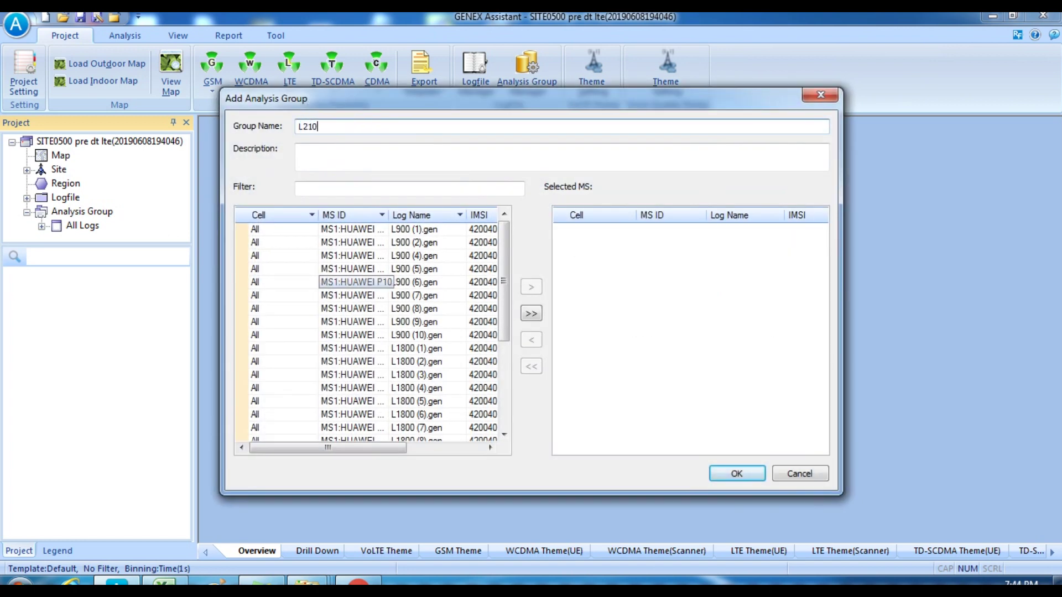
{"action": "left_click", "coordinate": [387, 188]}
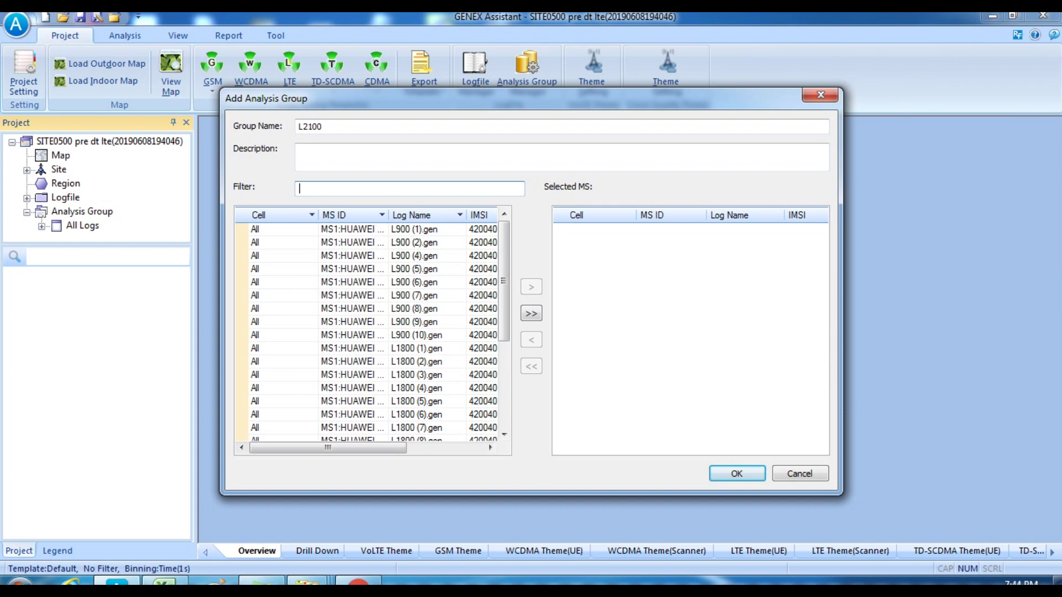
{"action": "type", "text": "L21"}
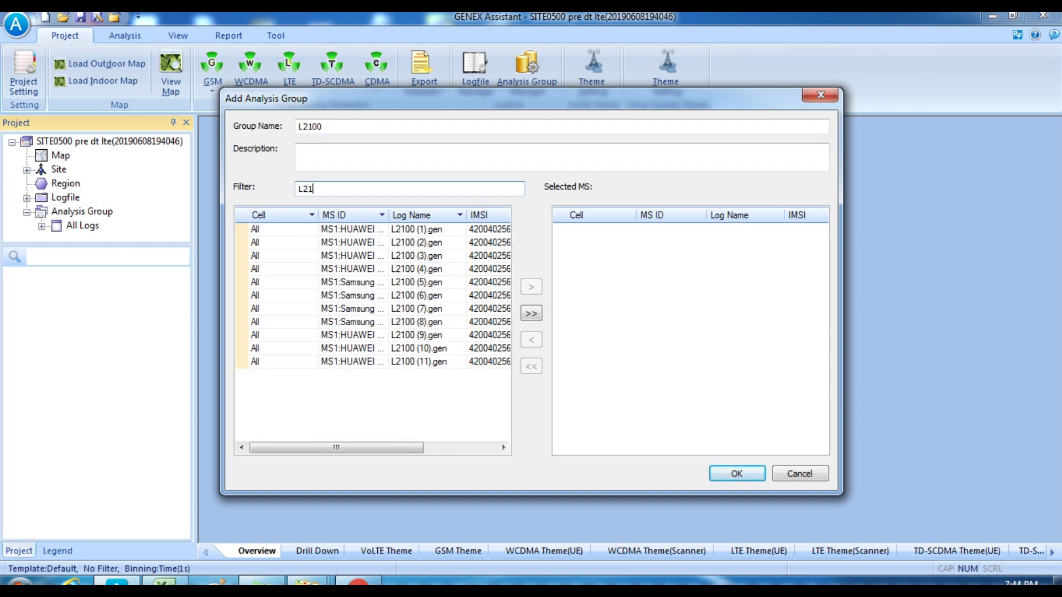
{"action": "left_click", "coordinate": [531, 313]}
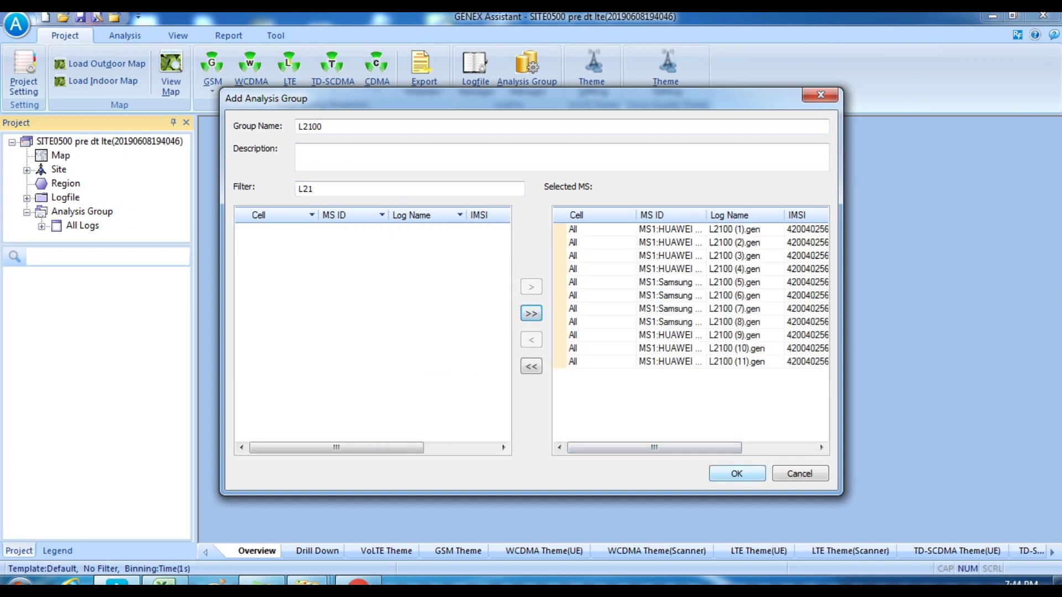
{"action": "left_click", "coordinate": [736, 473]}
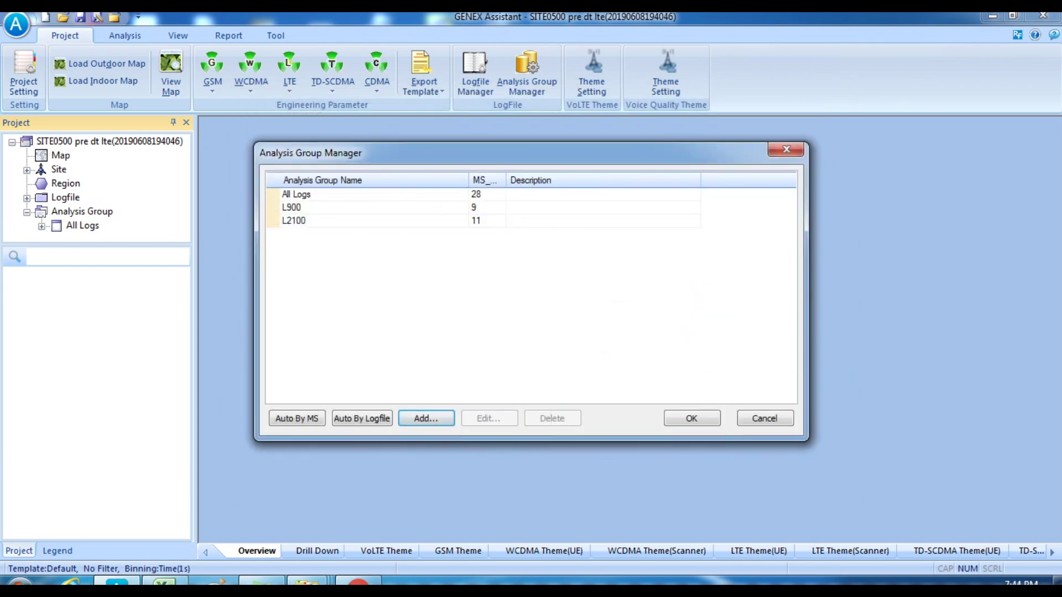
- Add an analysis group named L1800 with all logs filtered by L1800, and accept the analysis groups
{"action": "left_click", "coordinate": [425, 417]}
{"action": "type", "text": "L1"}
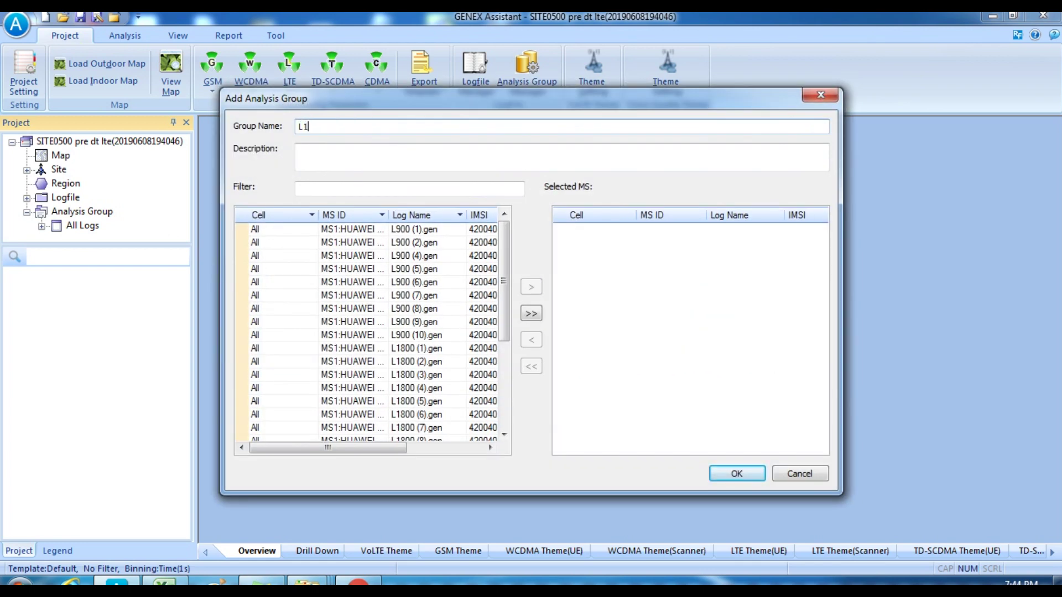
{"action": "type", "text": "800"}
{"action": "left_click", "coordinate": [409, 188]}
{"action": "type", "text": "L1800"}
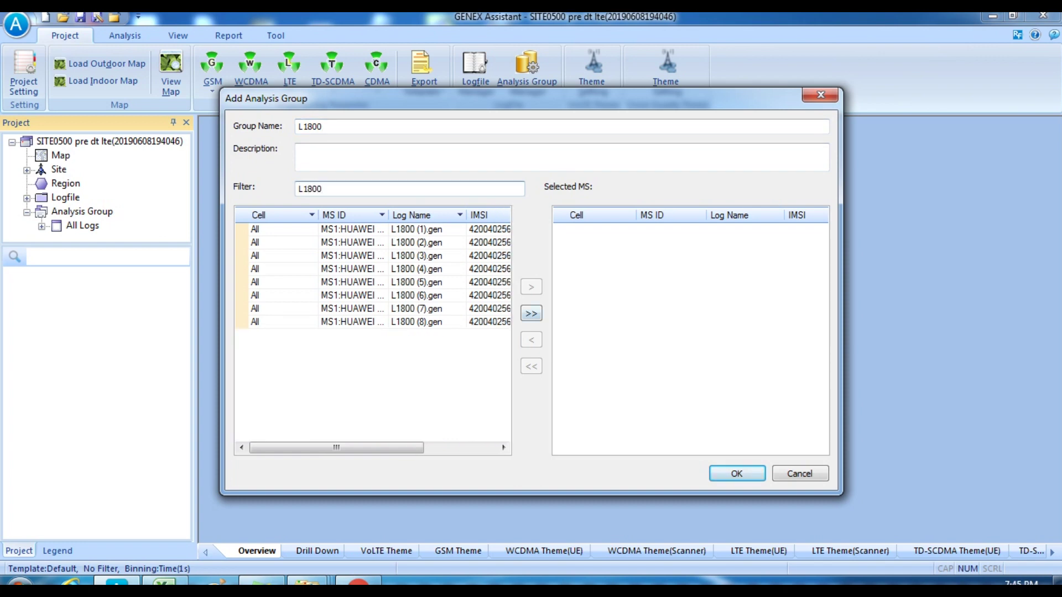
{"action": "left_click", "coordinate": [531, 313]}
{"action": "left_click", "coordinate": [737, 473]}
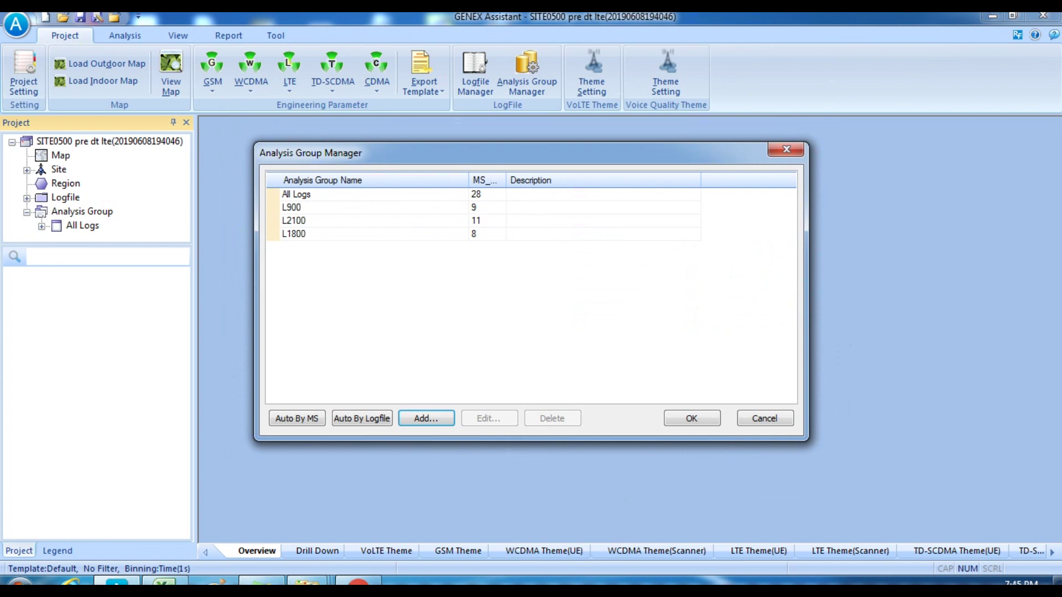
{"action": "left_click", "coordinate": [690, 418]}
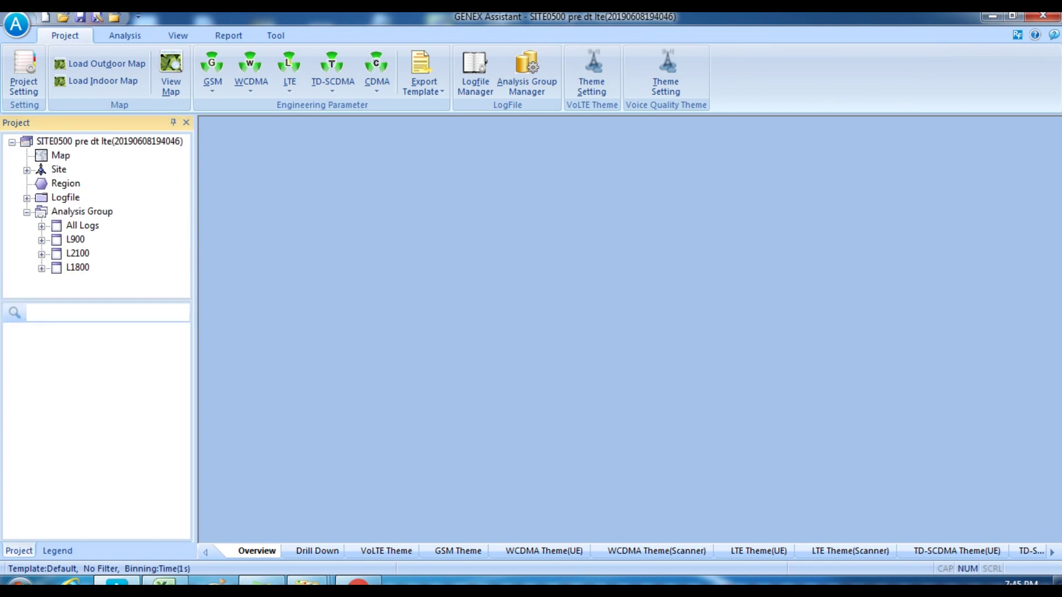
- Run the analysis for the whole Analysis Group node of the project
{"action": "left_click", "coordinate": [82, 211]}
{"action": "left_click", "coordinate": [82, 225]}
{"action": "left_click", "coordinate": [82, 211]}
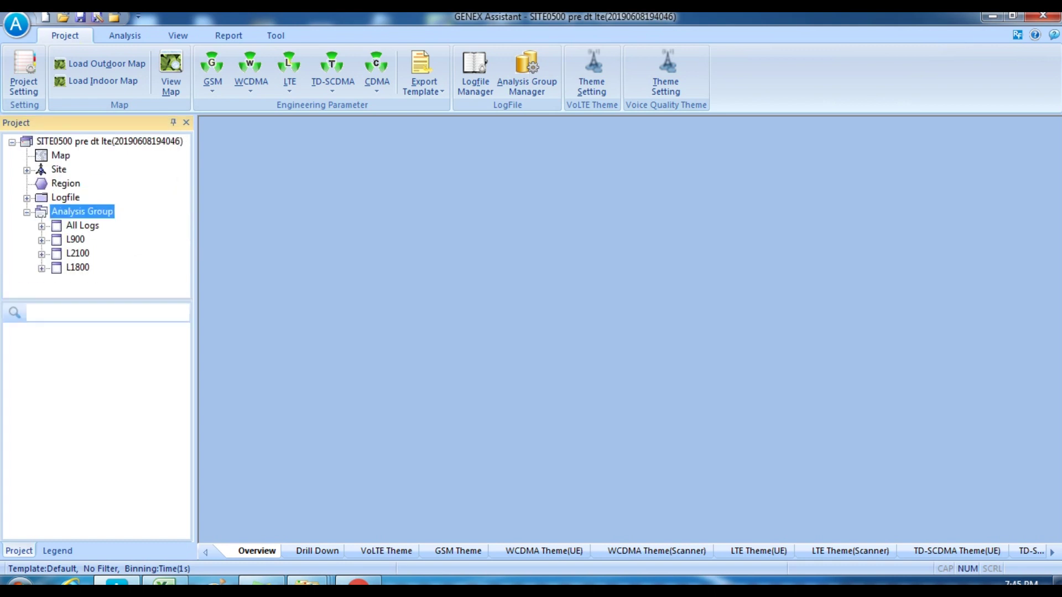
{"action": "right_click", "coordinate": [78, 213]}
{"action": "left_click", "coordinate": [116, 283]}
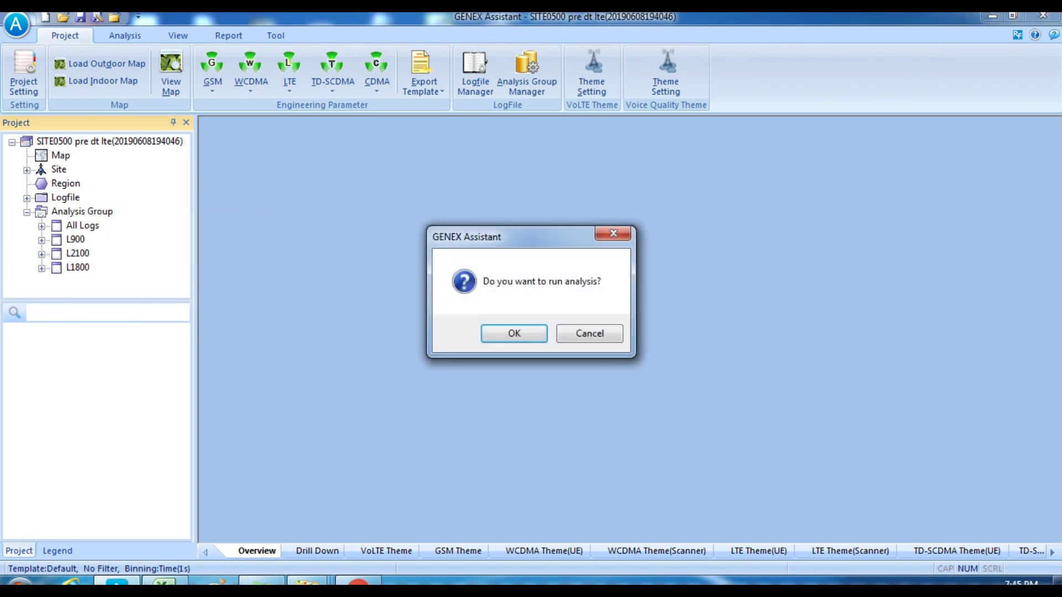
{"action": "key", "text": "Return"}
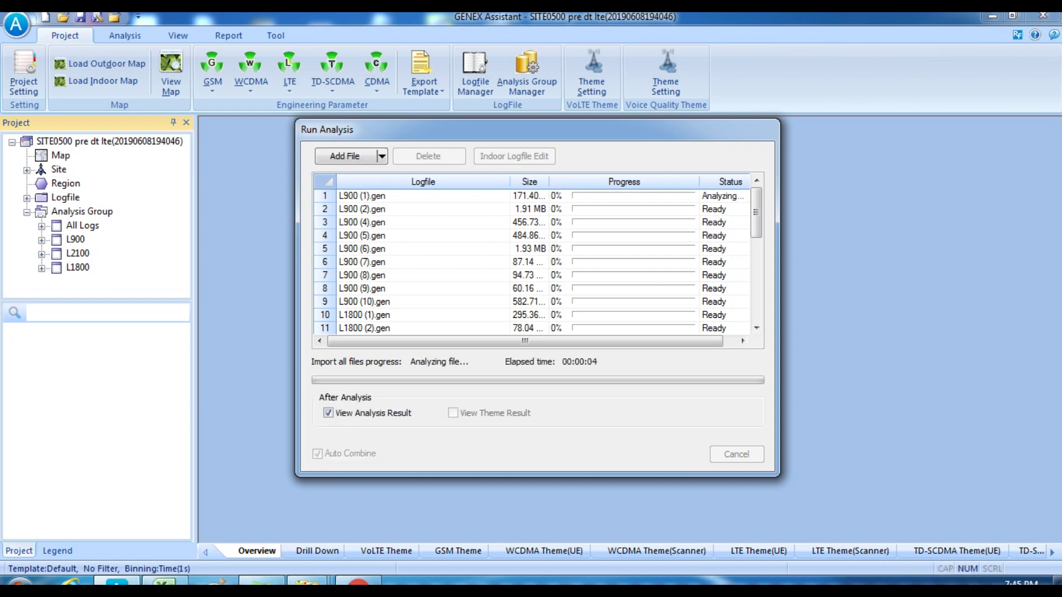
- Launch FastStone Capture from the desktop and place its capture toolbar over the GENEX Assistant window
{"action": "left_click", "coordinate": [1056, 581]}
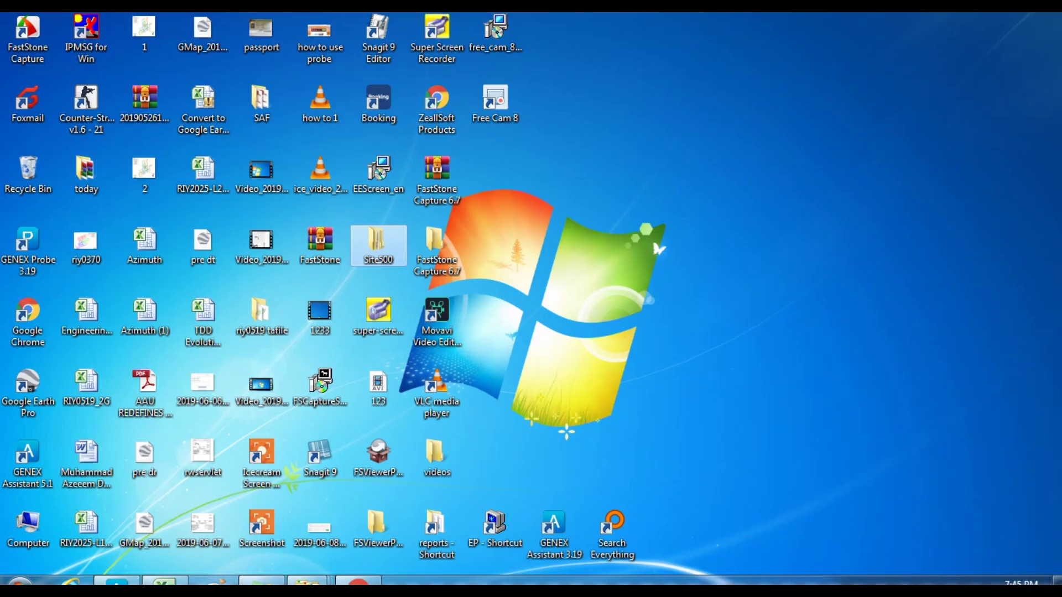
{"action": "double_click", "coordinate": [27, 38]}
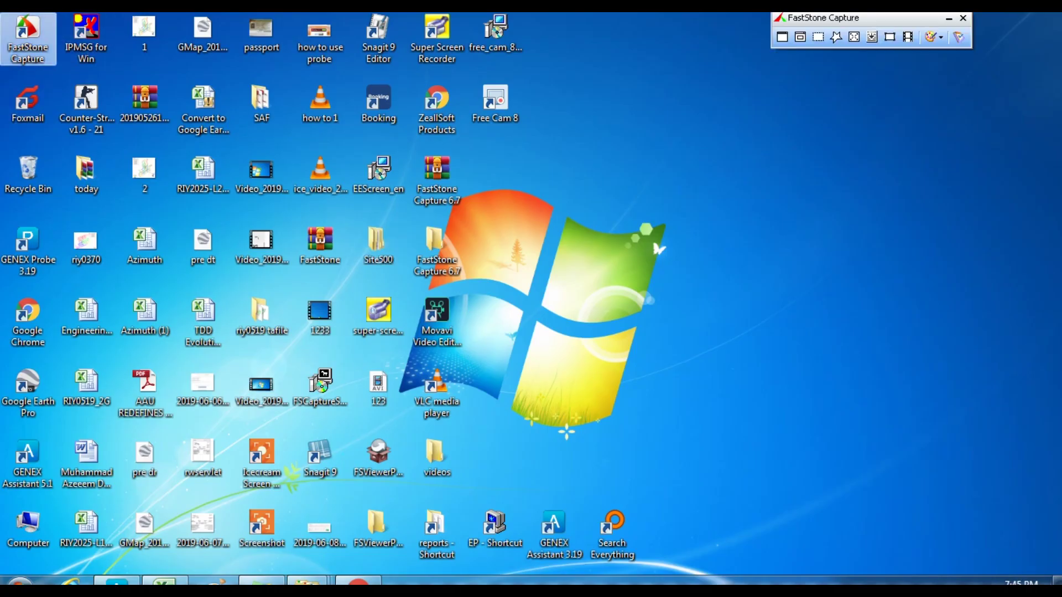
{"action": "left_click_drag", "start_coordinate": [829, 18], "coordinate": [607, 21]}
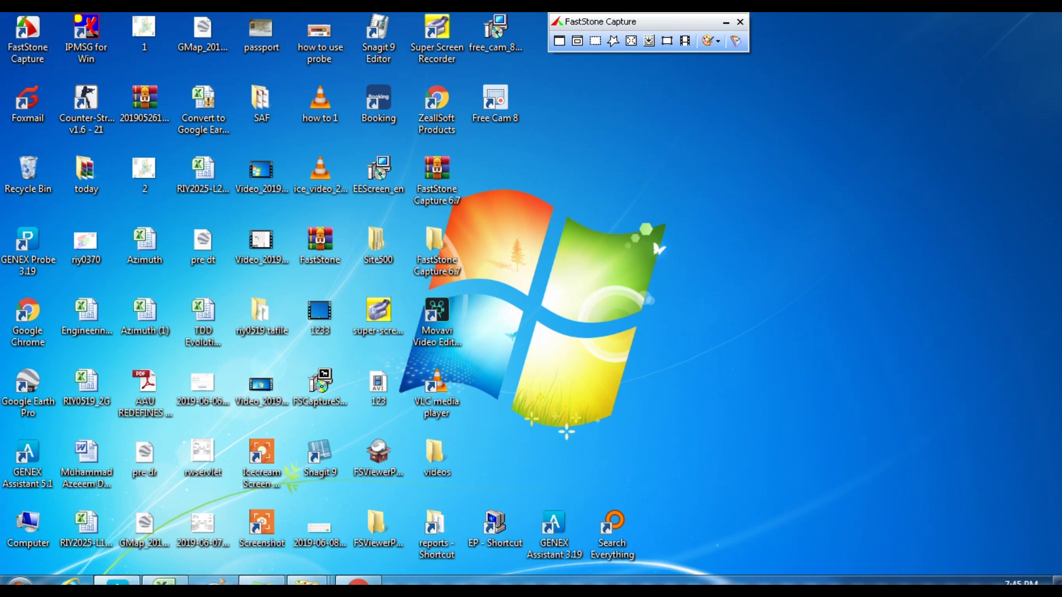
{"action": "left_click", "coordinate": [116, 581]}
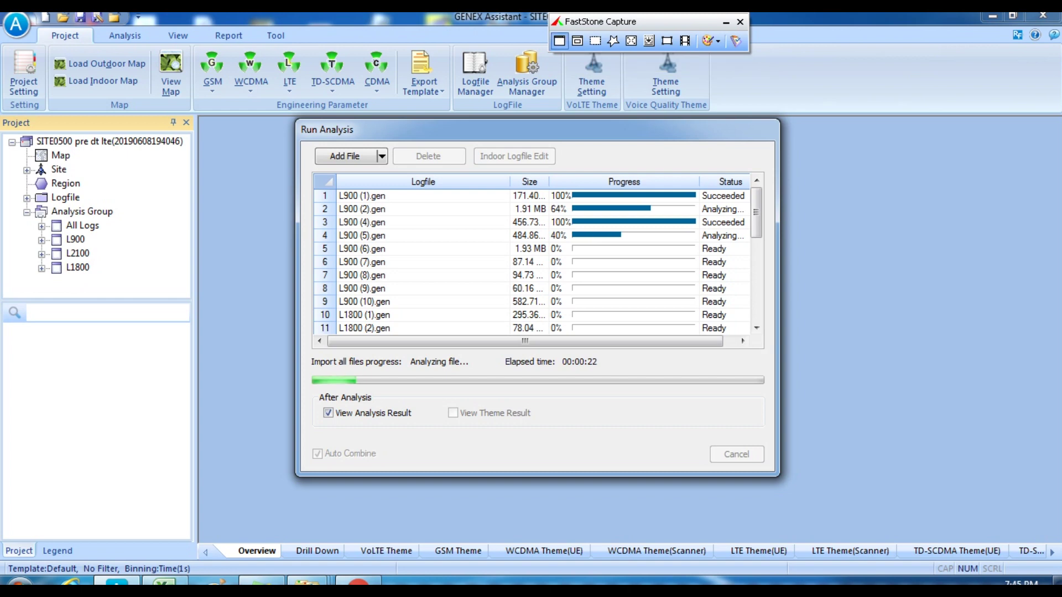
{"action": "left_click_drag", "start_coordinate": [648, 22], "coordinate": [657, 26]}
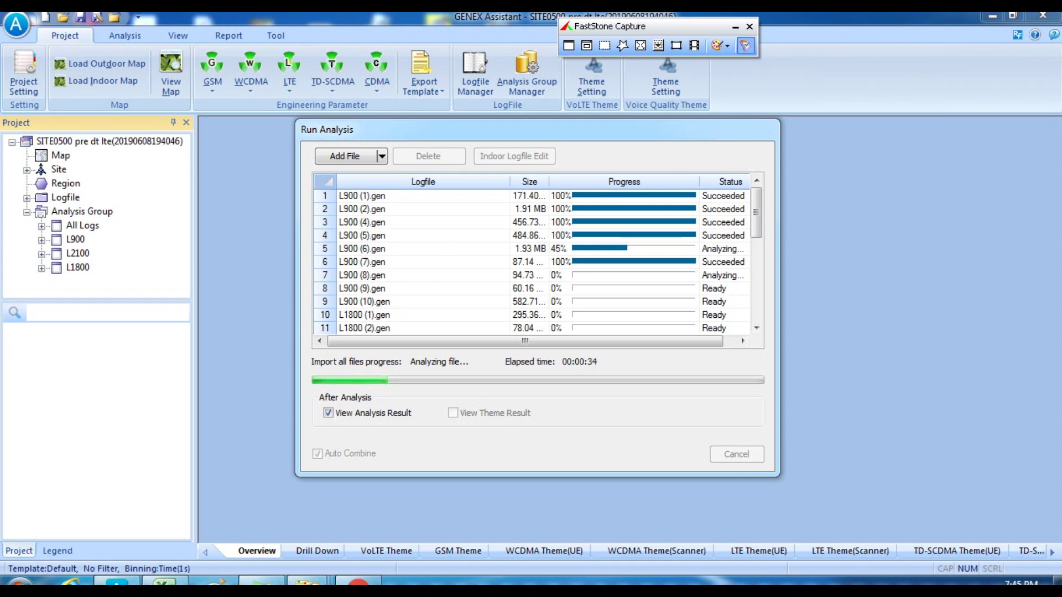
- Set the capture output to the editor, capture the active Run Analysis window, and close the capture without saving
{"action": "left_click", "coordinate": [721, 45]}
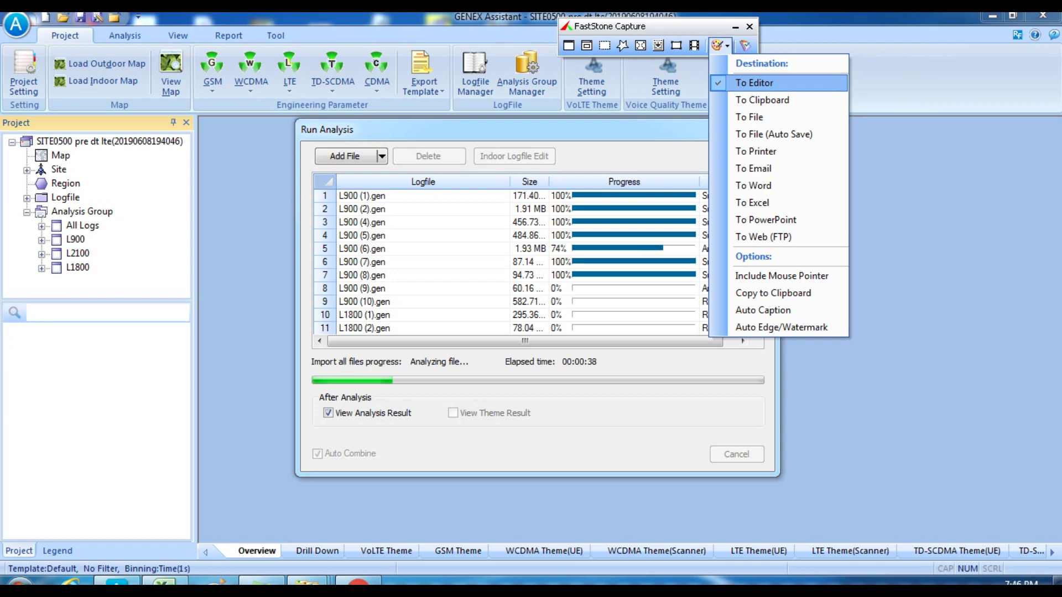
{"action": "left_click", "coordinate": [754, 82]}
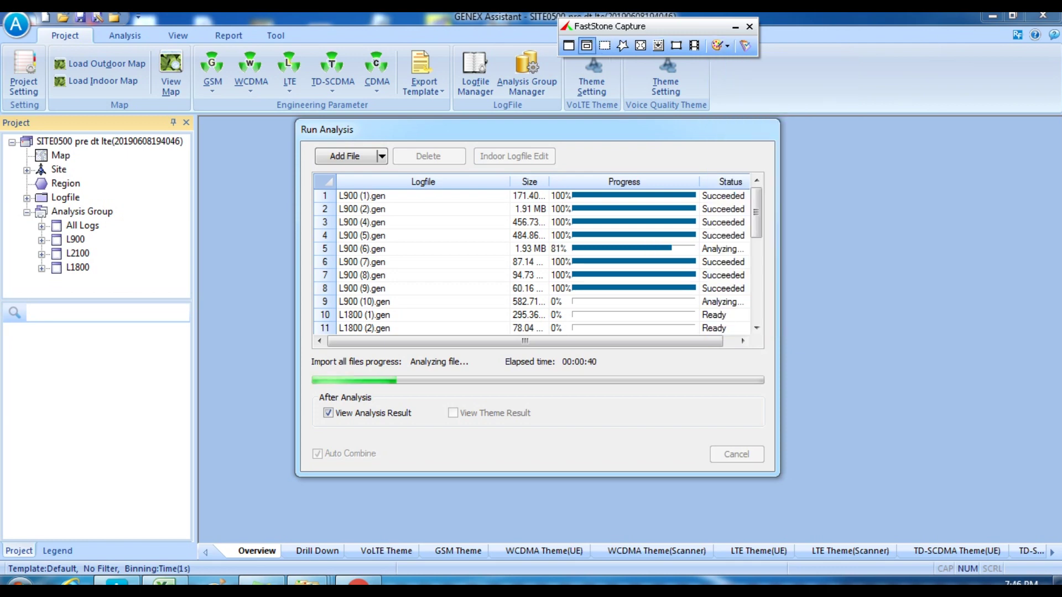
{"action": "left_click", "coordinate": [568, 46]}
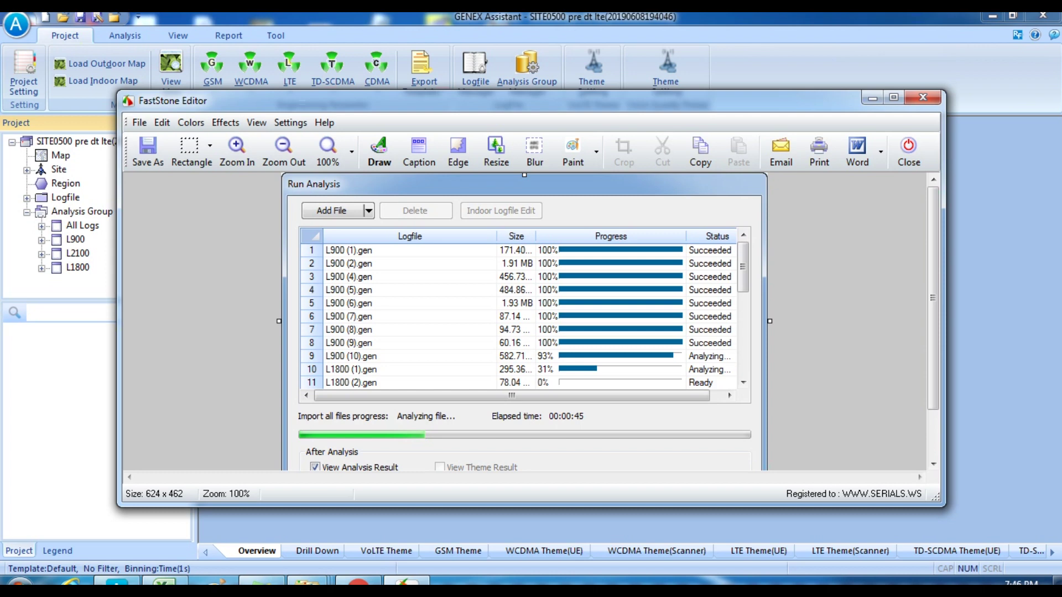
{"action": "left_click", "coordinate": [922, 97]}
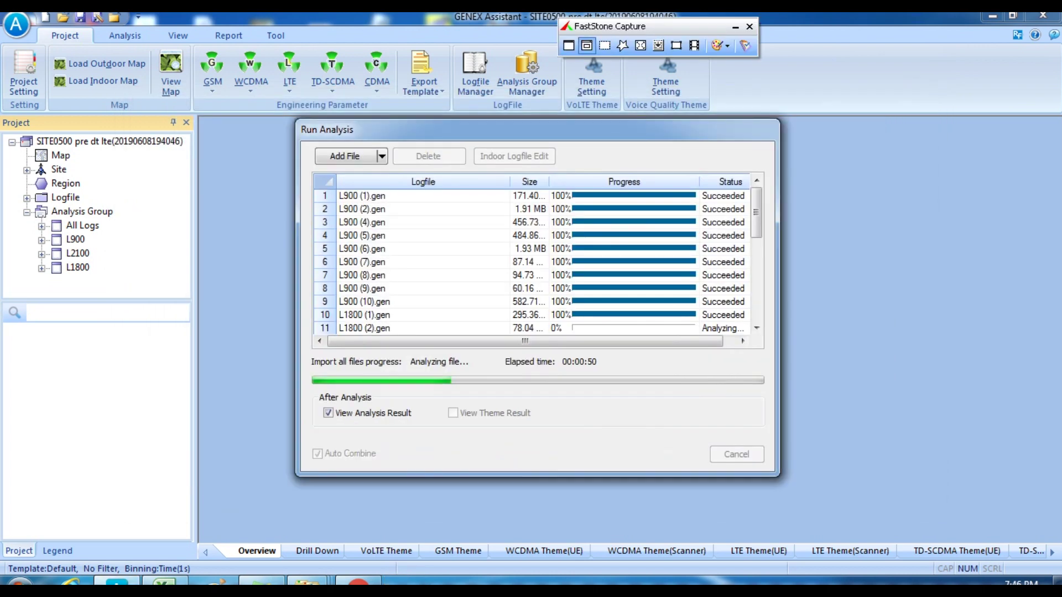
- Capture the entire GENEX Assistant window with the window/object capture and discard the image
{"action": "left_click", "coordinate": [586, 45]}
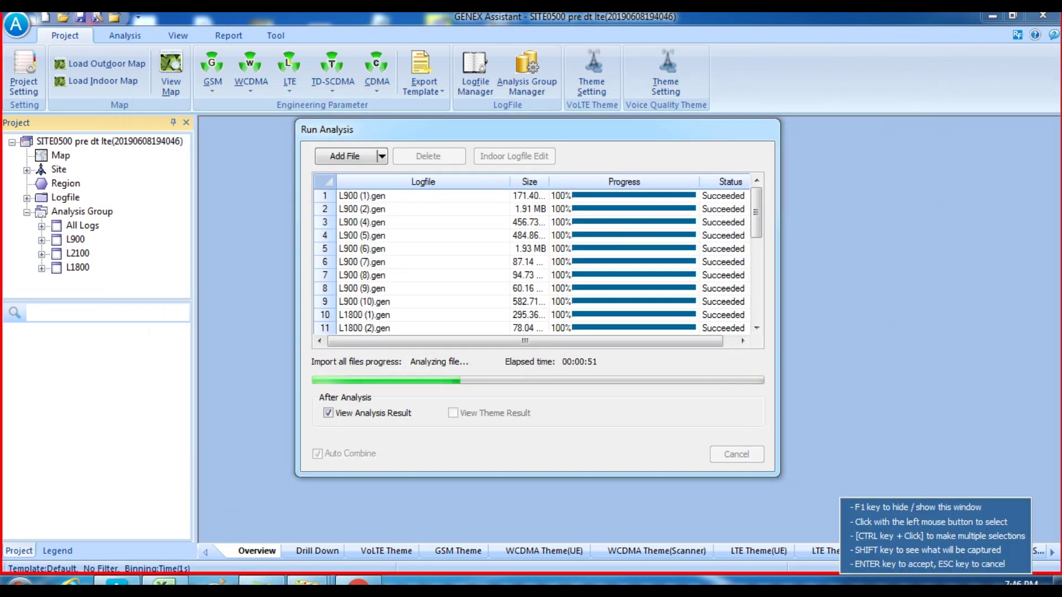
{"action": "key", "text": "Return"}
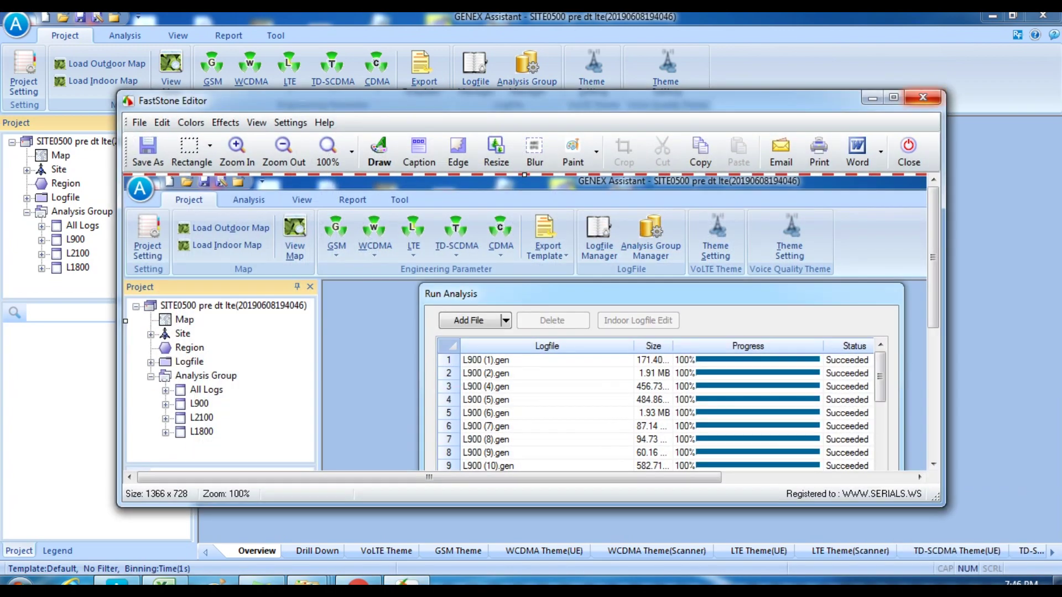
{"action": "left_click", "coordinate": [922, 97]}
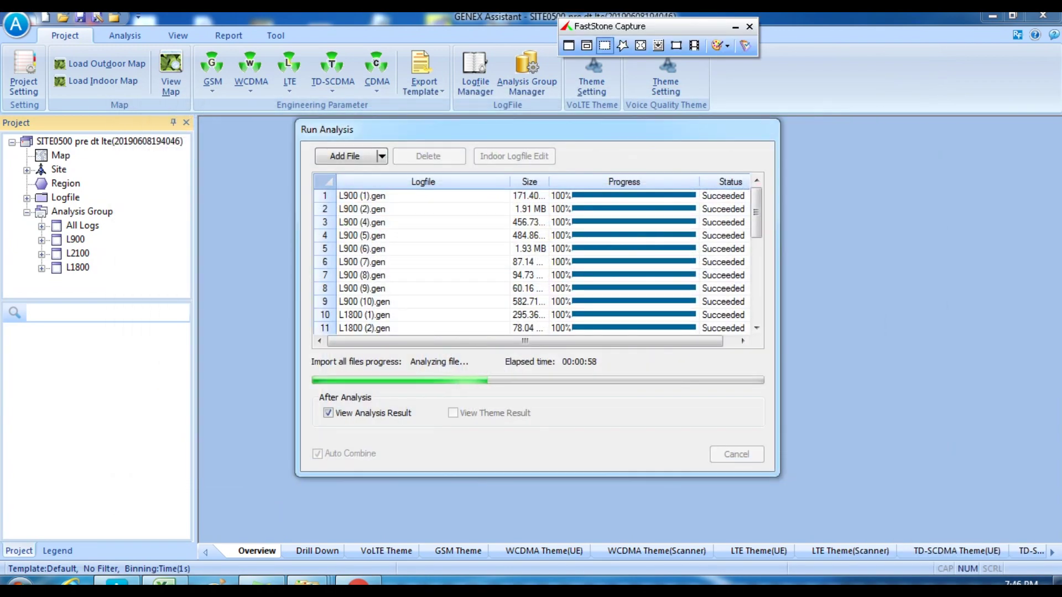
- Capture a rectangular region around the Run Analysis dialog and close the editor without saving
{"action": "left_click", "coordinate": [604, 45]}
{"action": "left_click_drag", "start_coordinate": [500, 333], "coordinate": [779, 472]}
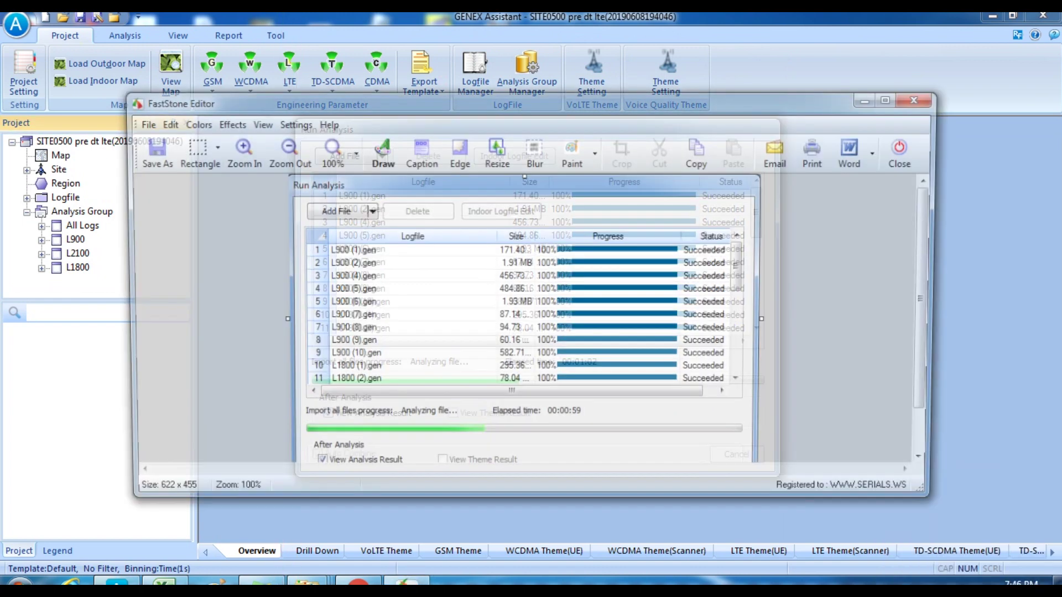
{"action": "left_click", "coordinate": [914, 100]}
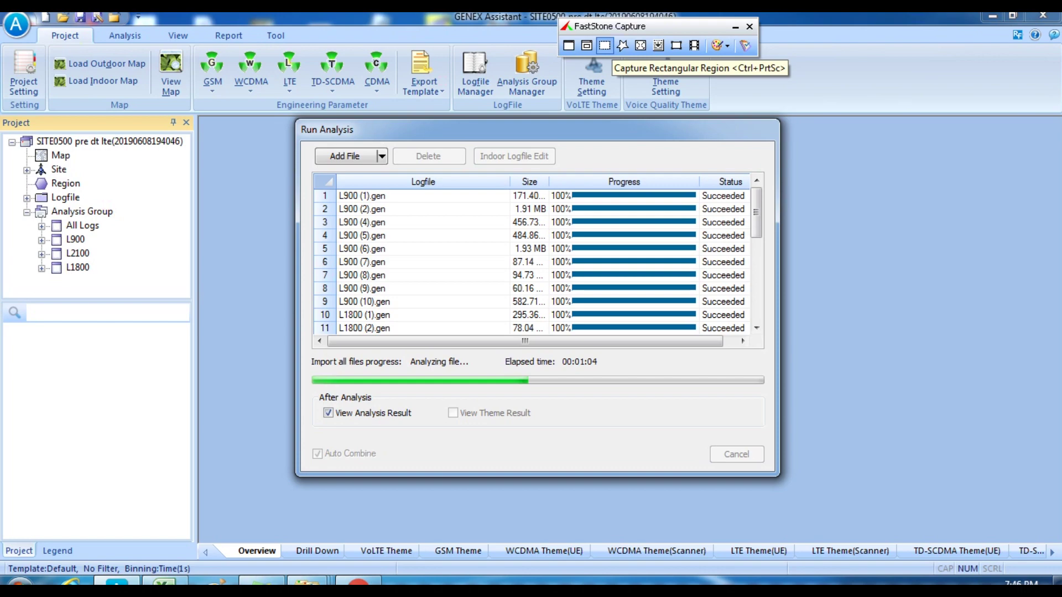
- Capture the full application window again, inspect it in the maximized editor, and close it without saving
{"action": "left_click", "coordinate": [587, 45]}
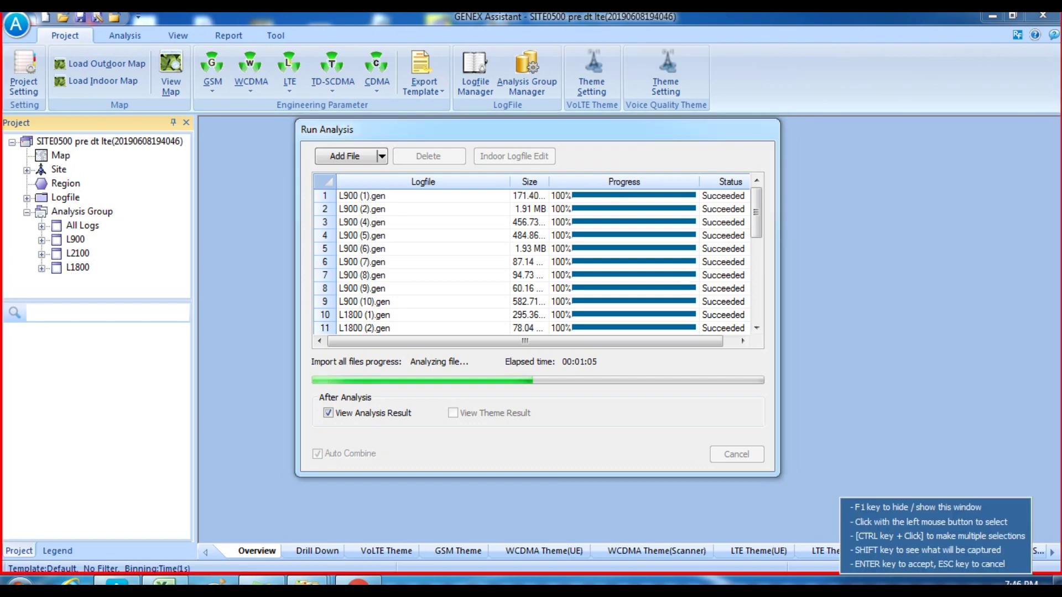
{"action": "key", "text": "Return"}
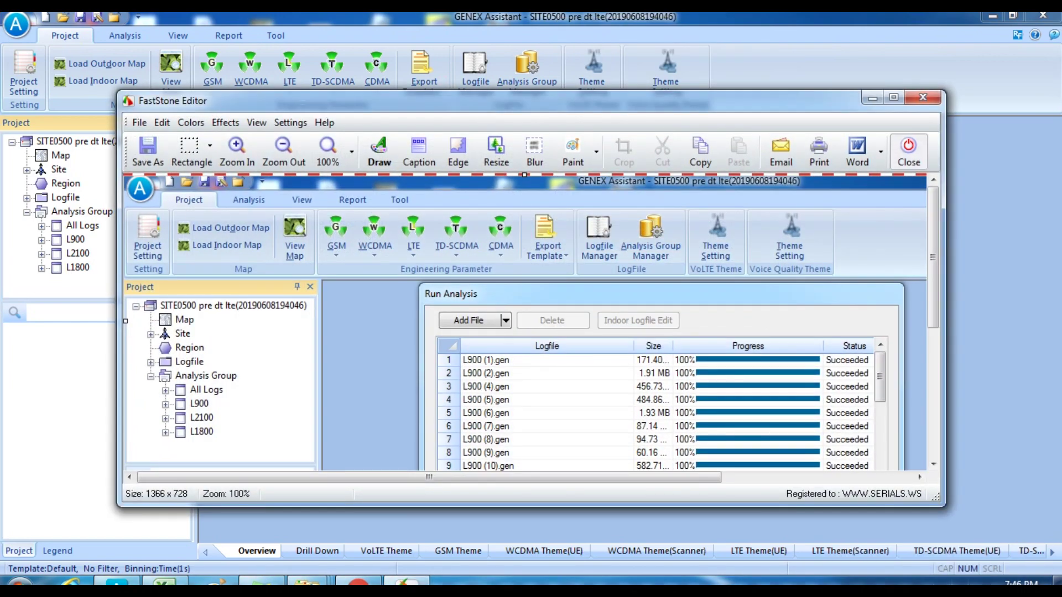
{"action": "key", "text": "super+Up"}
{"action": "scroll", "coordinate": [530, 314], "scroll_direction": "down", "scroll_amount": 3}
{"action": "scroll", "coordinate": [531, 314], "scroll_direction": "up", "scroll_amount": 3}
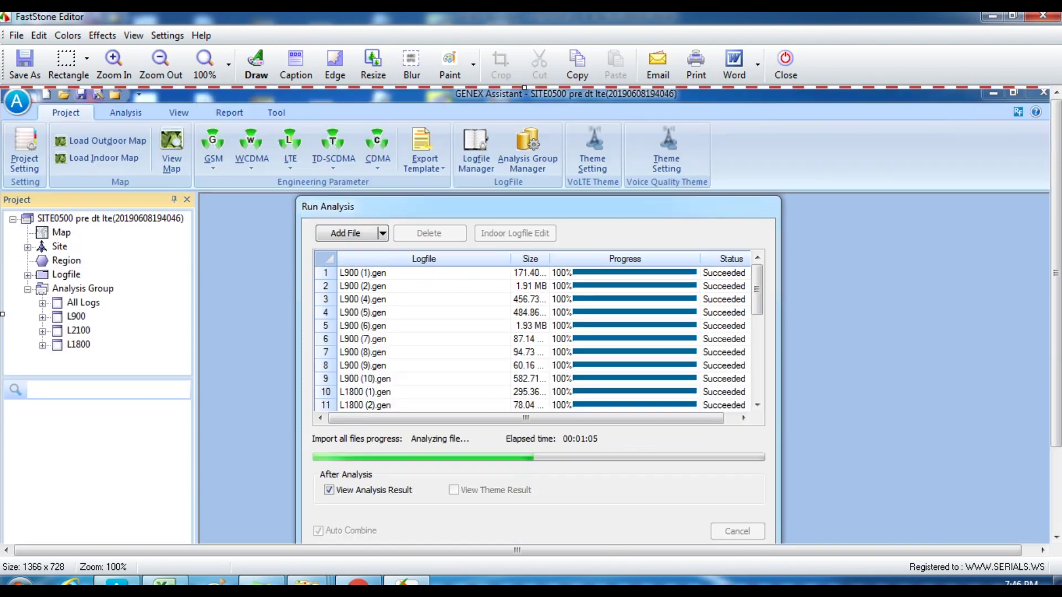
{"action": "left_click", "coordinate": [785, 65]}
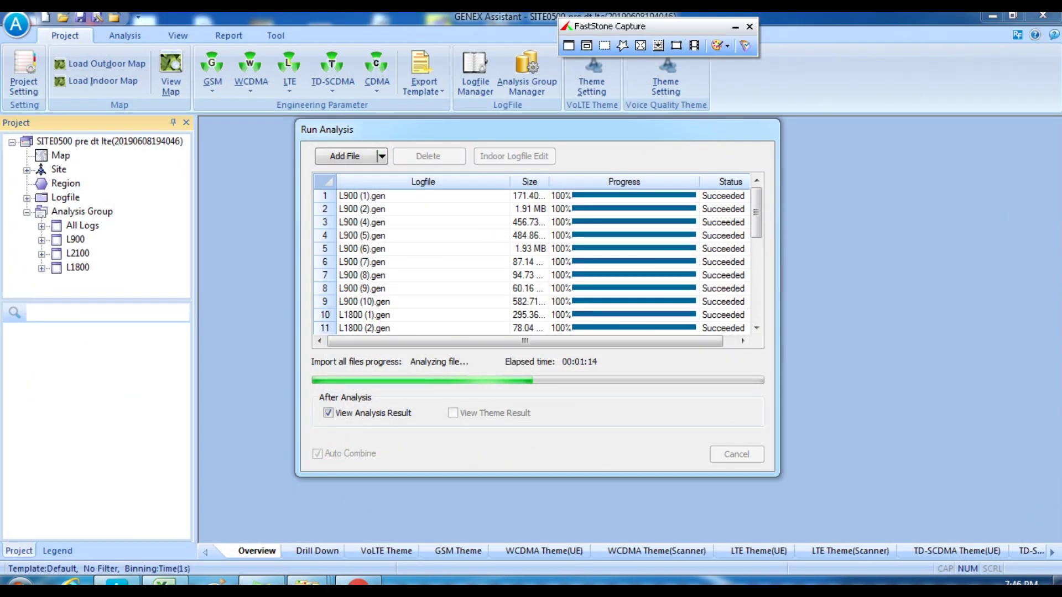
- Capture only the Run Analysis dialog as an object, with the editor as the output destination
{"action": "left_click", "coordinate": [720, 45]}
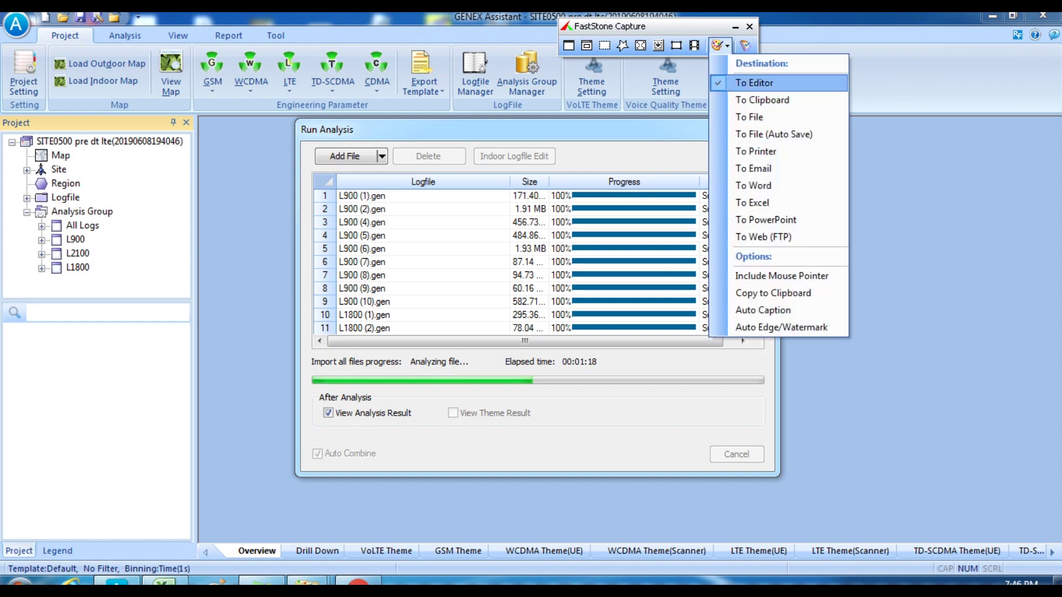
{"action": "left_click", "coordinate": [754, 83]}
{"action": "left_click", "coordinate": [587, 46]}
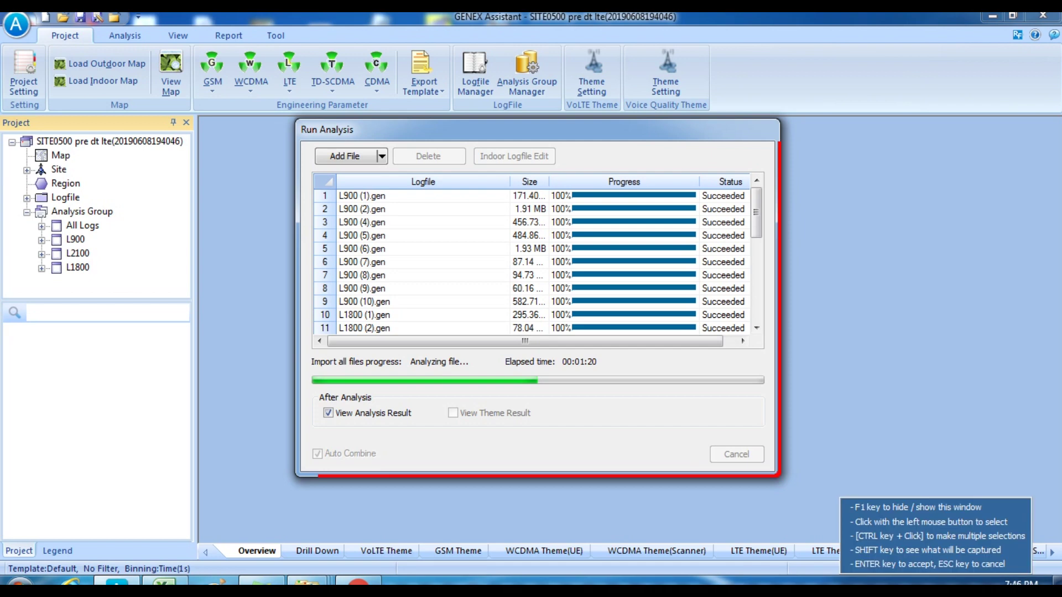
{"action": "left_click", "coordinate": [345, 136]}
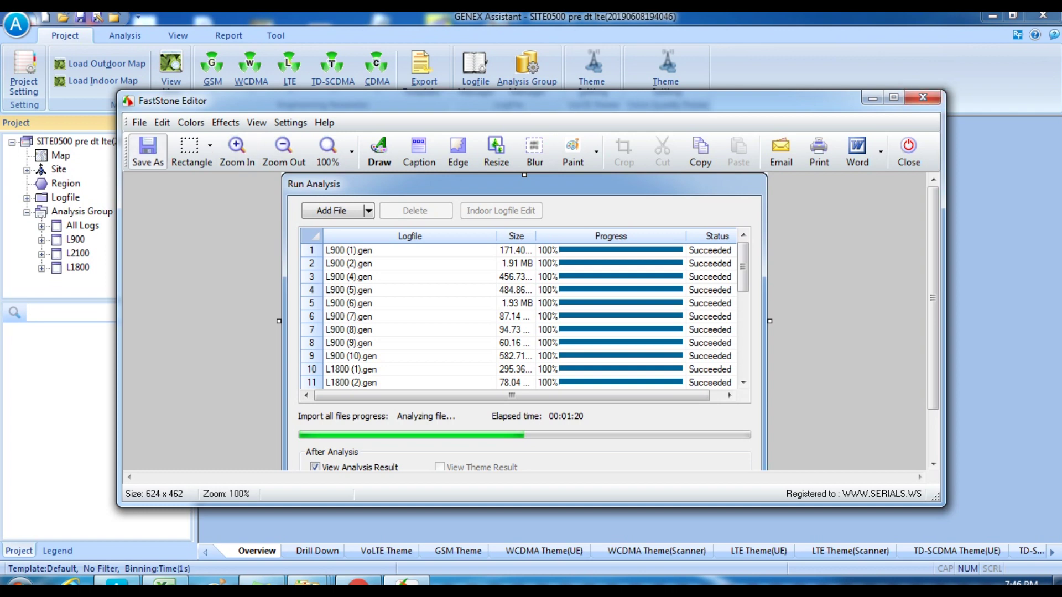
- Start saving the capture, create a folder named "fast stone" on the Desktop, and open it as the save location
{"action": "left_click", "coordinate": [147, 150]}
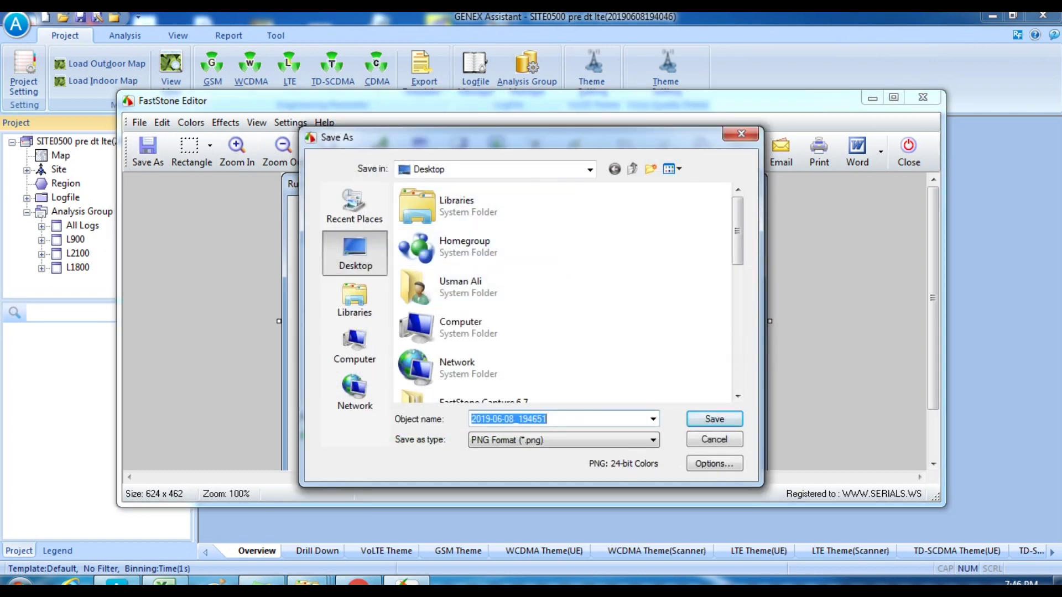
{"action": "left_click", "coordinate": [650, 168]}
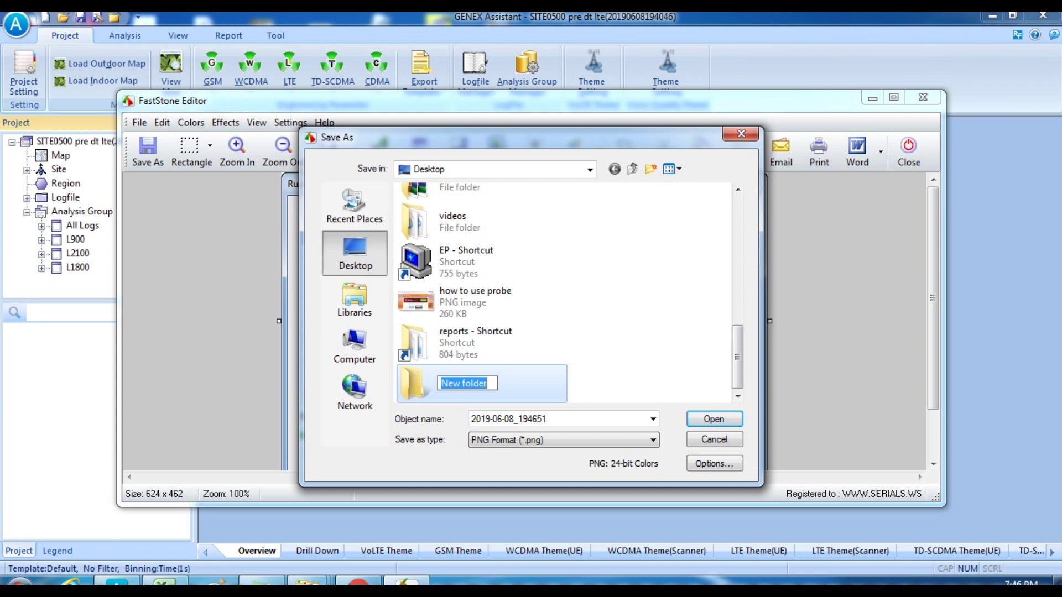
{"action": "type", "text": "p"}
{"action": "type", "text": "ast d"}
{"action": "type", "text": "one"}
{"action": "key", "text": "Return"}
{"action": "key", "text": "Return"}
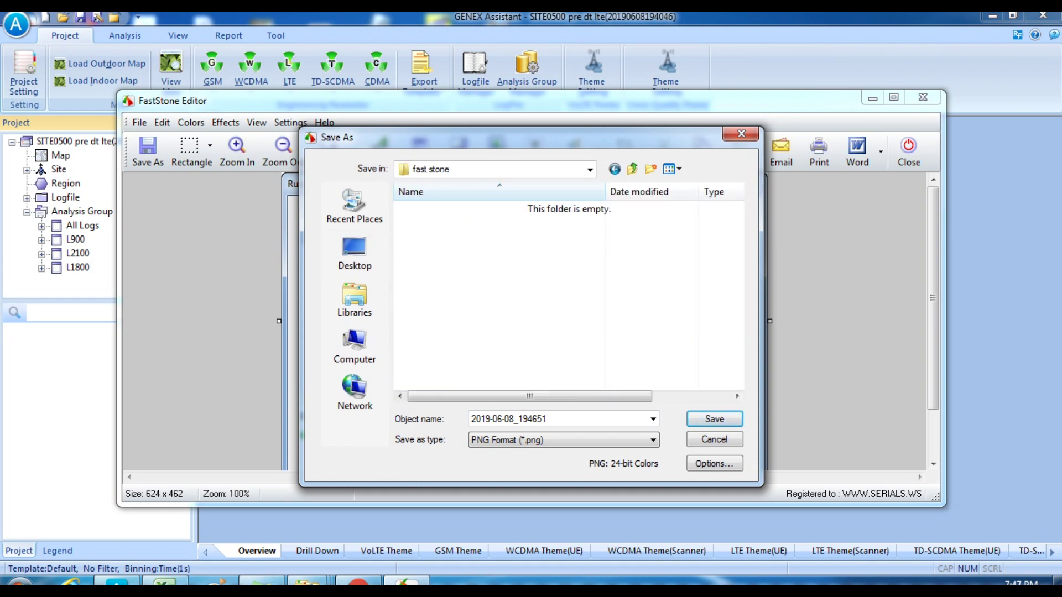
- Save the captured image in the folder as 1.jpg in JPEG format
{"action": "type", "text": "1"}
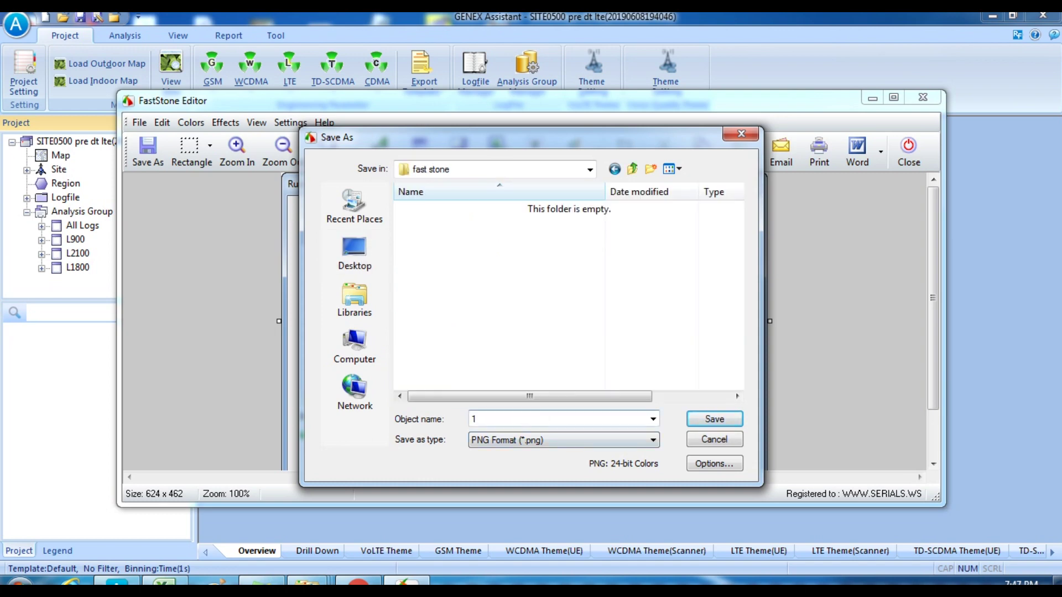
{"action": "left_click", "coordinate": [563, 439]}
{"action": "left_click", "coordinate": [562, 473]}
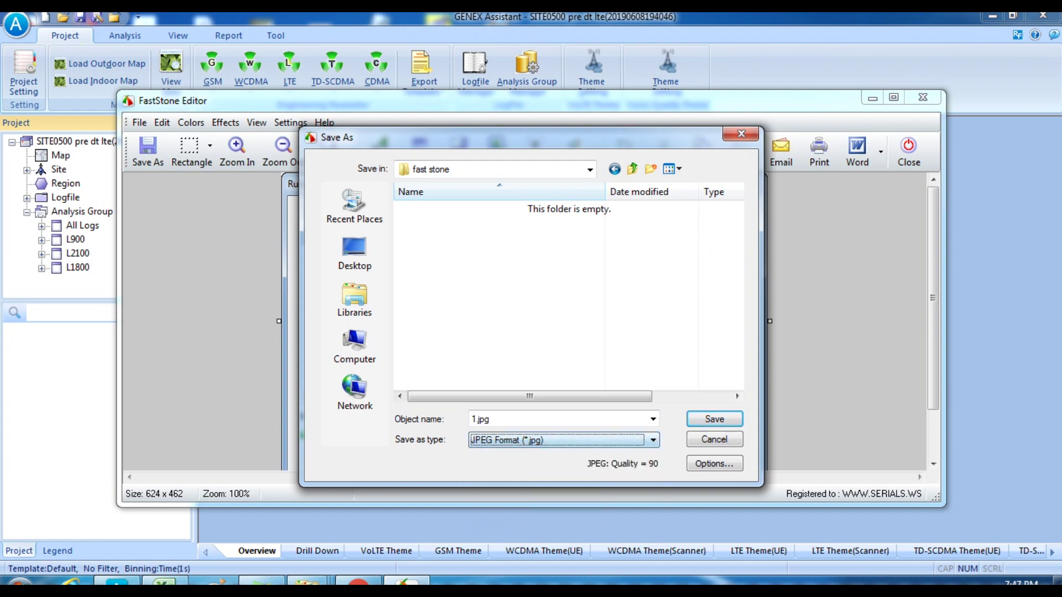
{"action": "key", "text": "shift+Tab"}
{"action": "key", "text": "End"}
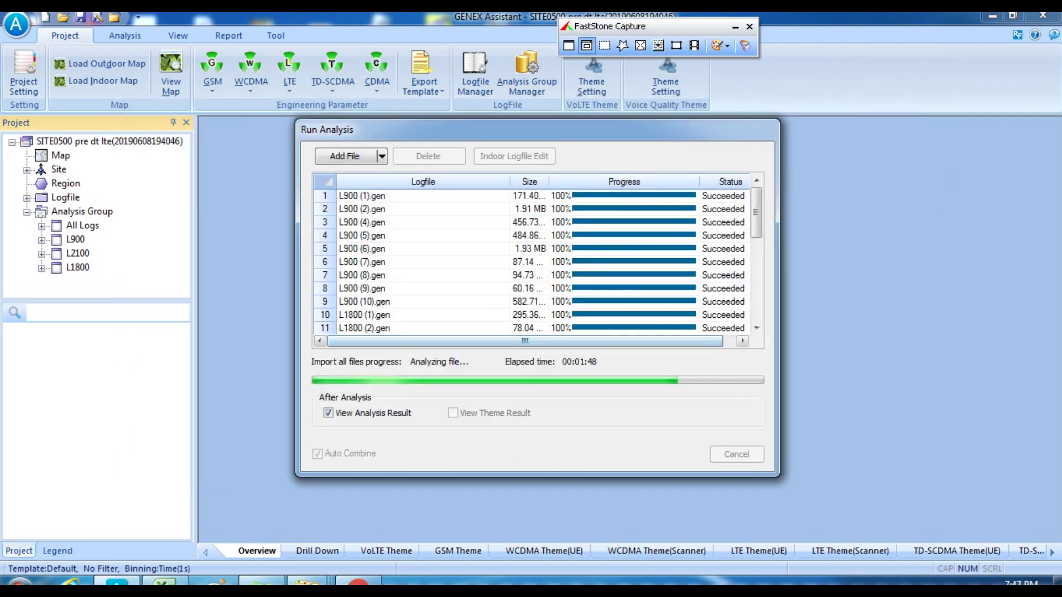
- Capture the Run Analysis dialog anew and draw a red border-only rectangle, 3 wide, around its file buttons and first log rows
{"action": "left_click", "coordinate": [586, 46]}
{"action": "left_click", "coordinate": [332, 131]}
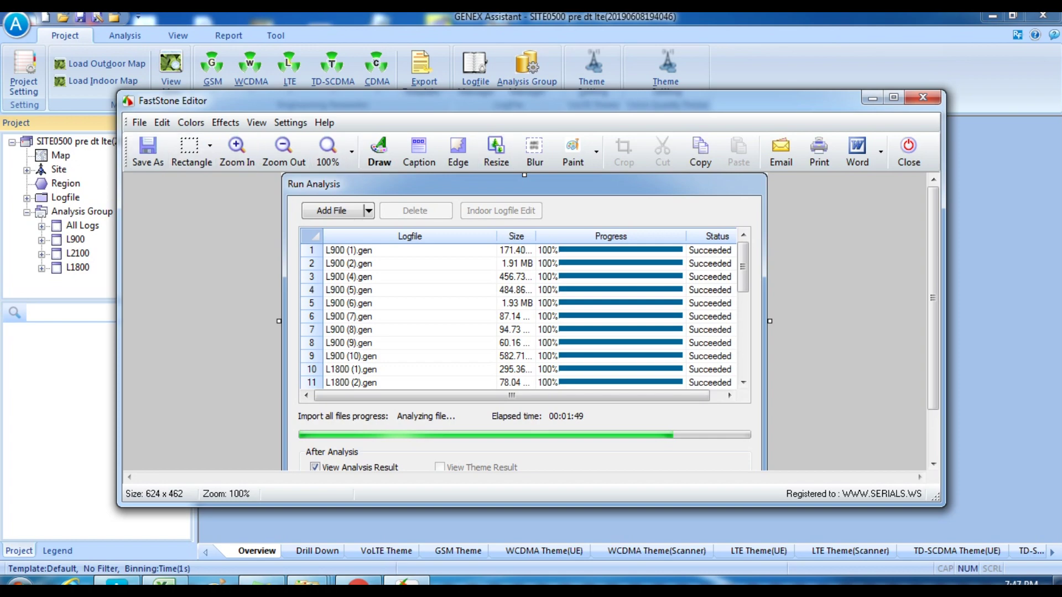
{"action": "left_click", "coordinate": [379, 152]}
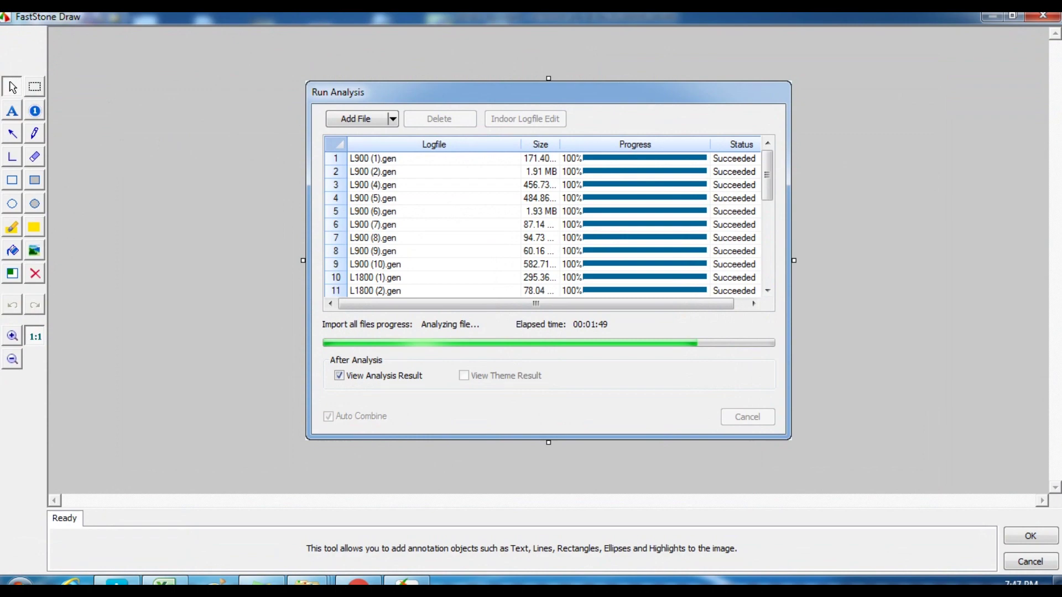
{"action": "left_click", "coordinate": [12, 181]}
{"action": "mouse_move", "coordinate": [331, 108]}
{"action": "left_mouse_down"}
{"action": "mouse_move", "coordinate": [564, 172]}
{"action": "mouse_move", "coordinate": [770, 210]}
{"action": "left_mouse_up"}
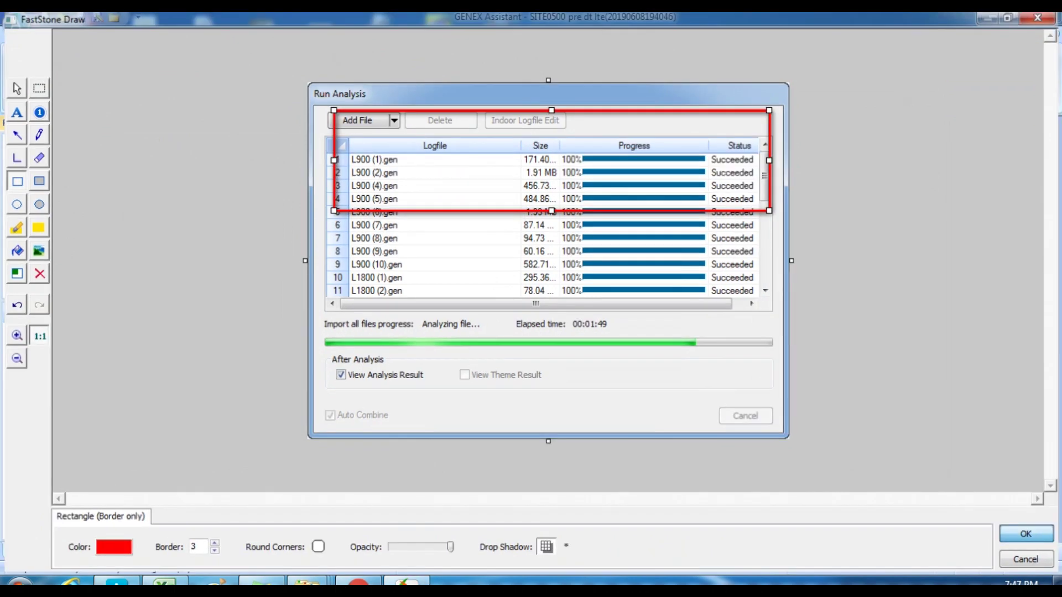
{"action": "key", "text": "Return"}
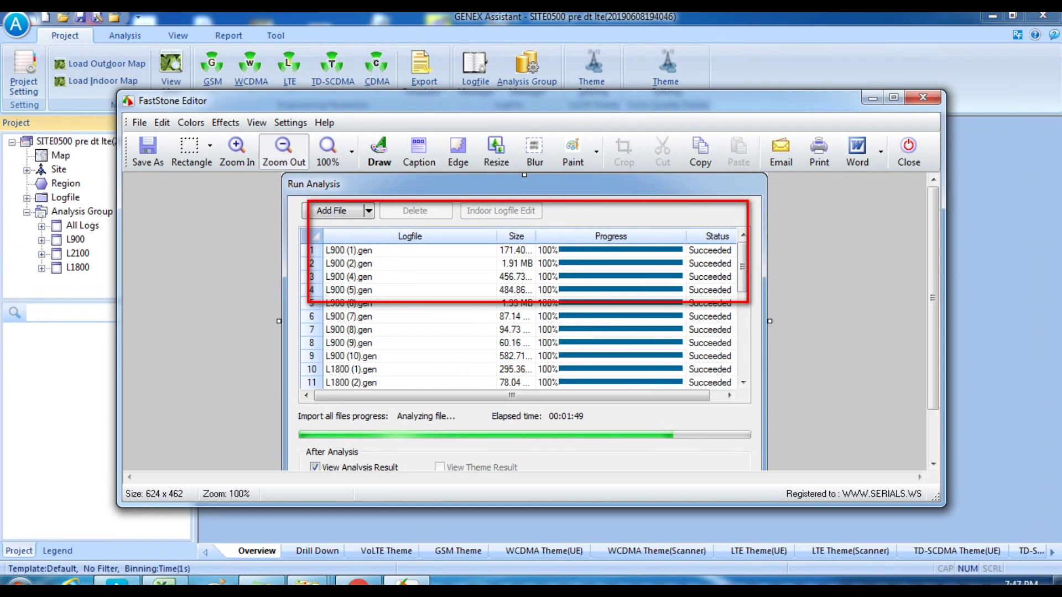
- Copy the annotated capture to the clipboard and close the editor without saving
{"action": "left_click", "coordinate": [699, 152]}
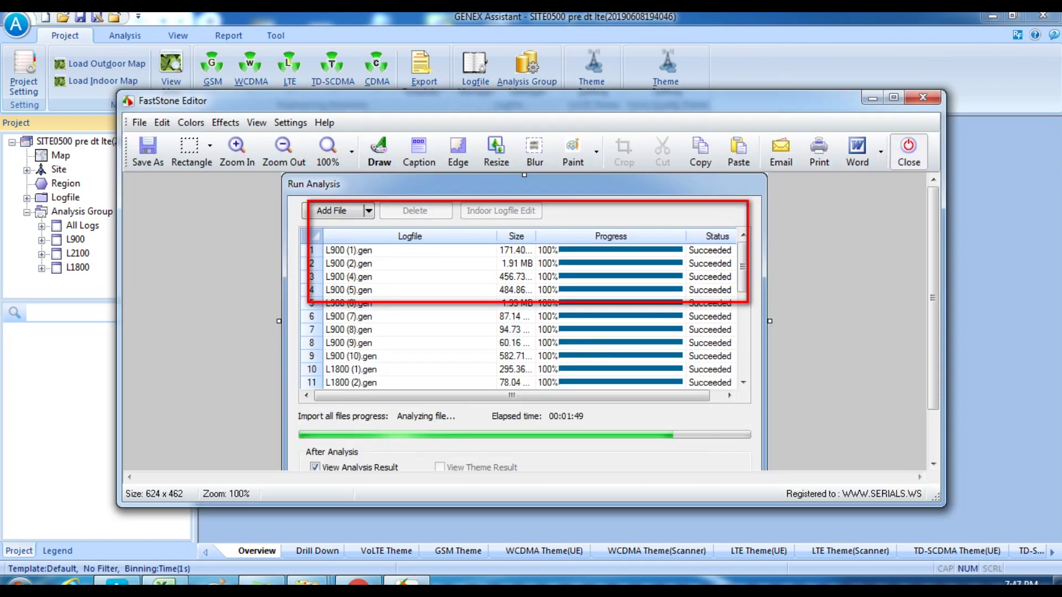
{"action": "left_click", "coordinate": [908, 151]}
{"action": "left_click", "coordinate": [530, 339]}
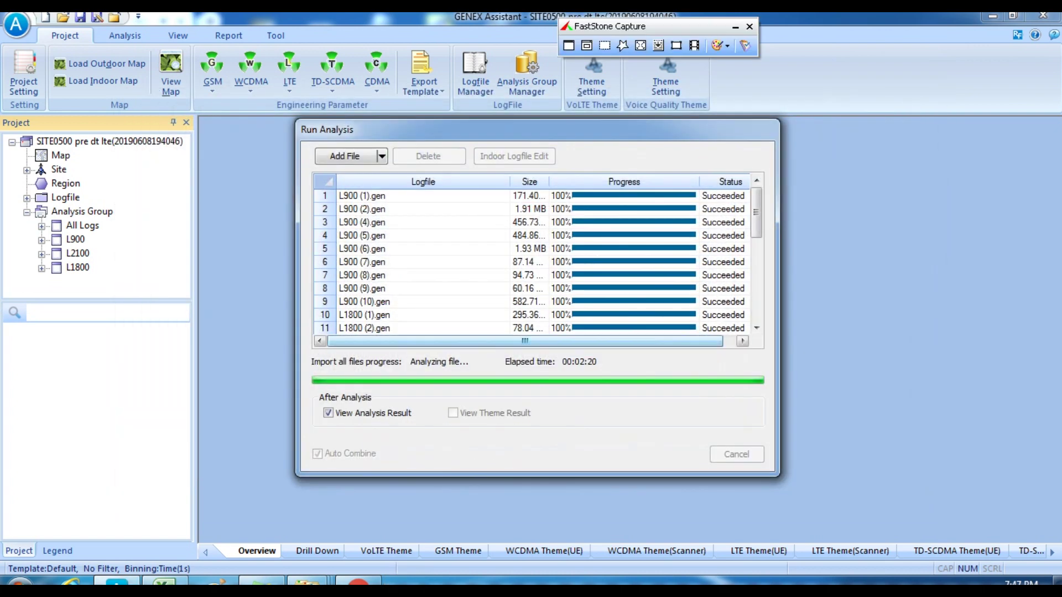
- Set the capture output to file, capture the screen with the Run Analysis dialog, and save it in the fast stone folder as 12.jpg
{"action": "left_click", "coordinate": [721, 45]}
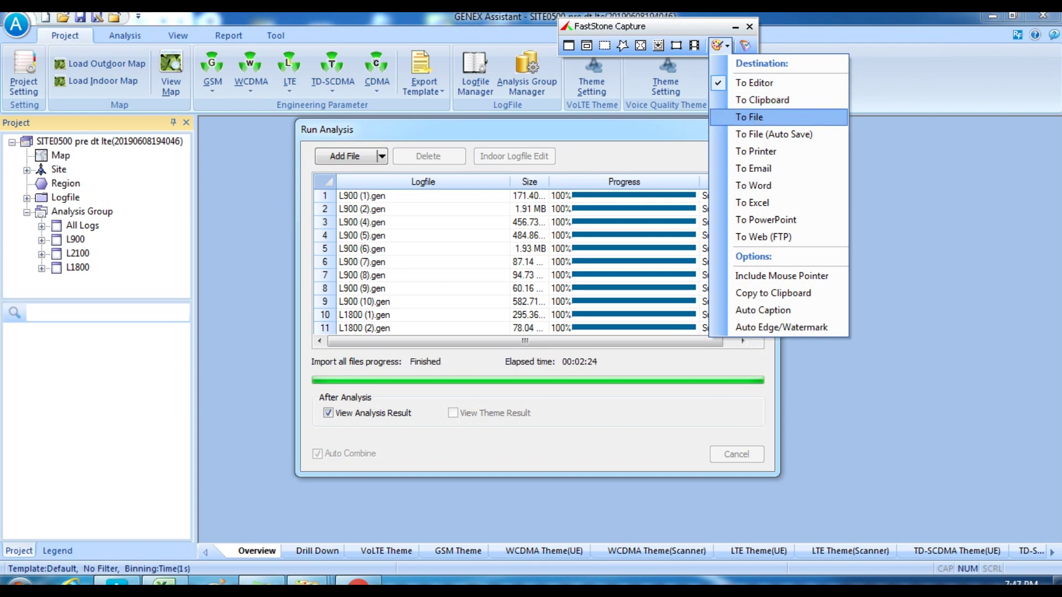
{"action": "left_click", "coordinate": [749, 117]}
{"action": "left_click", "coordinate": [586, 45]}
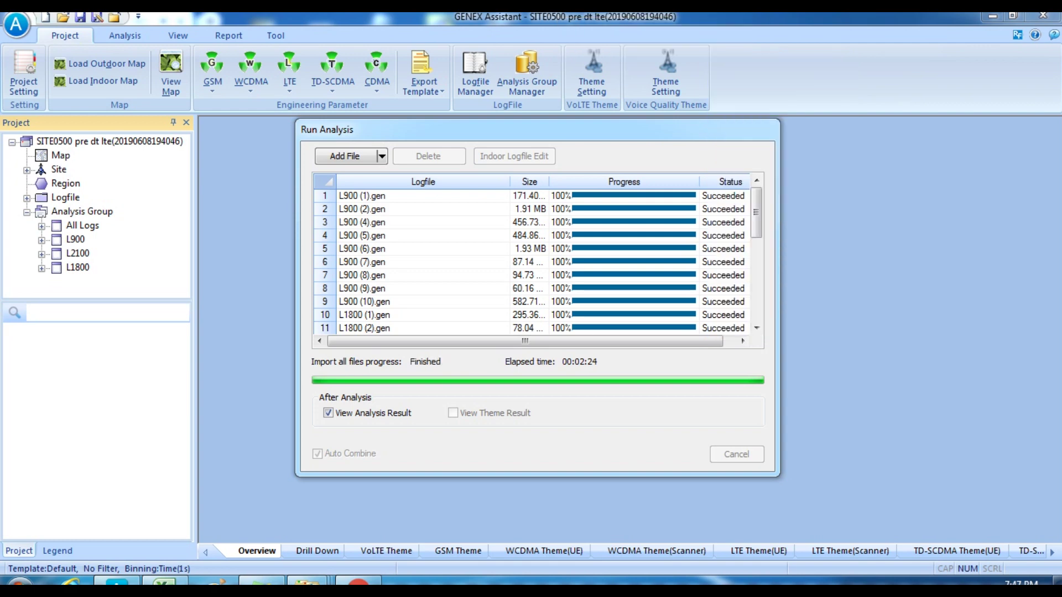
{"action": "key", "text": "Return"}
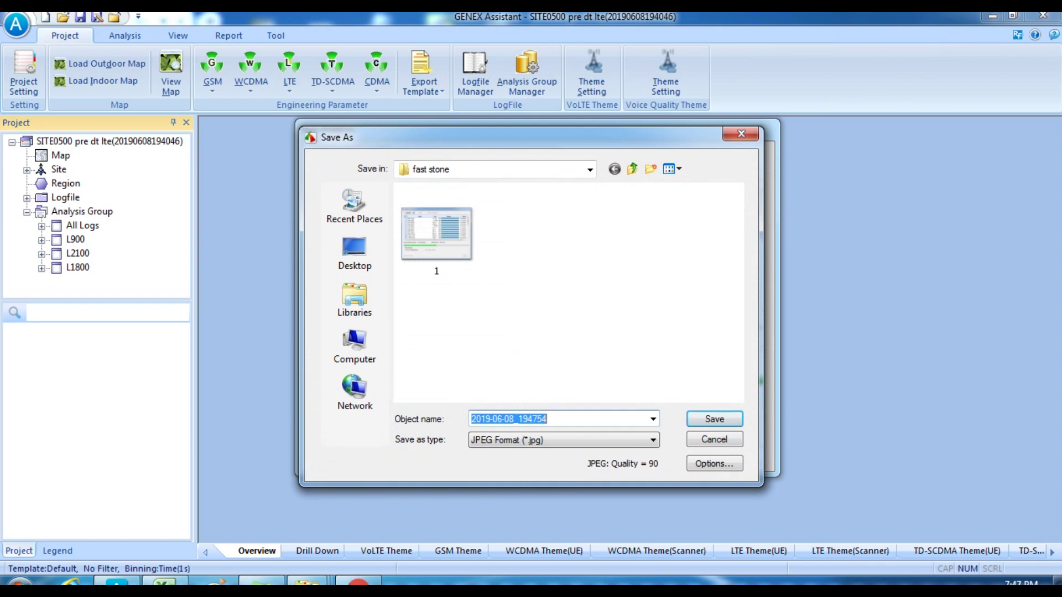
{"action": "type", "text": "12"}
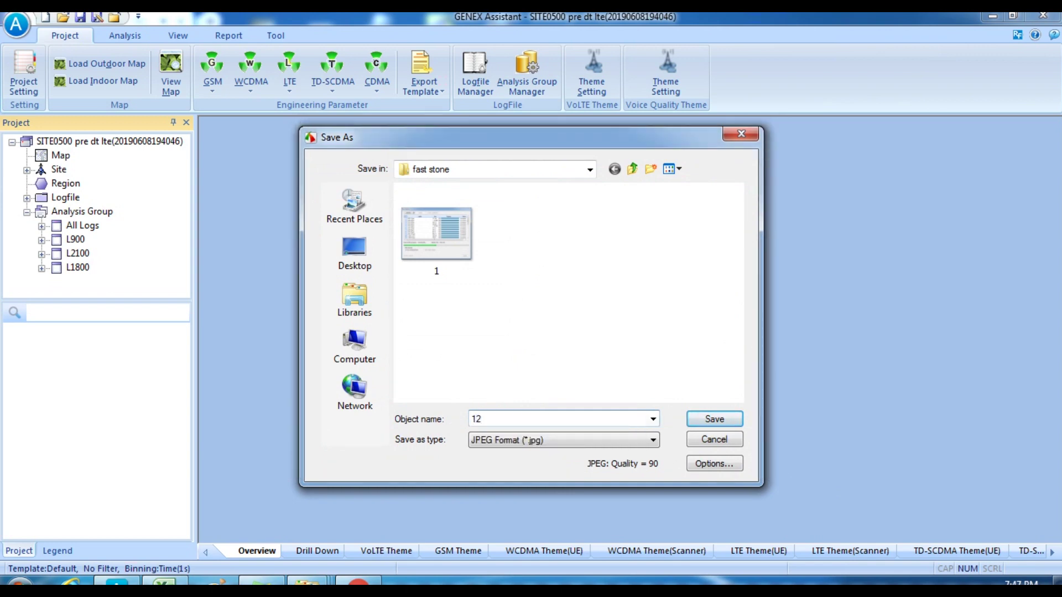
{"action": "key", "text": "Return"}
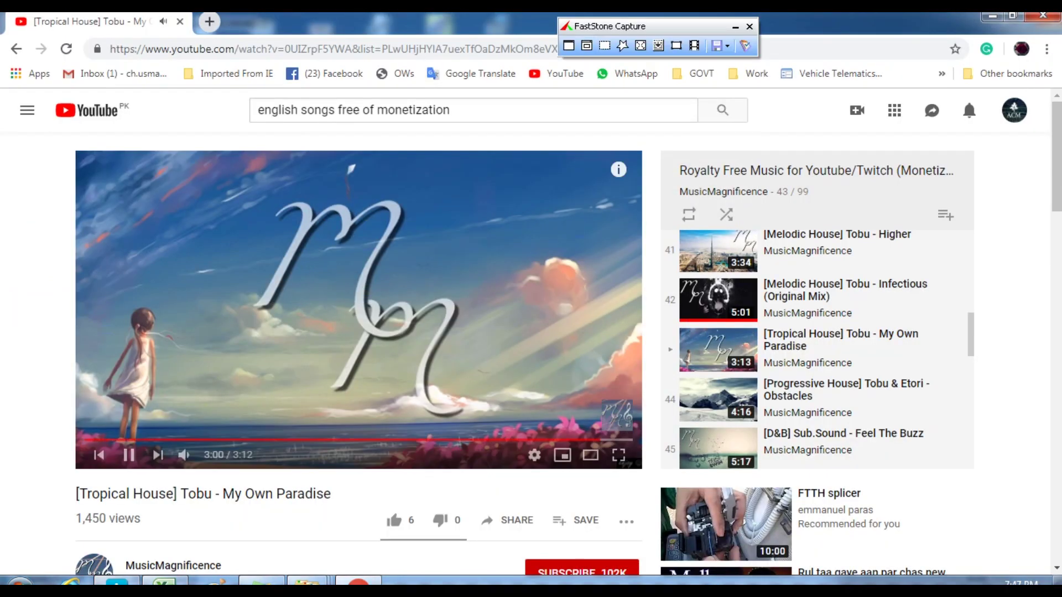
- Switch back to GENEX Assistant, capture its window, and save the image as 1.jpg, replacing the existing file
{"action": "left_click", "coordinate": [127, 581]}
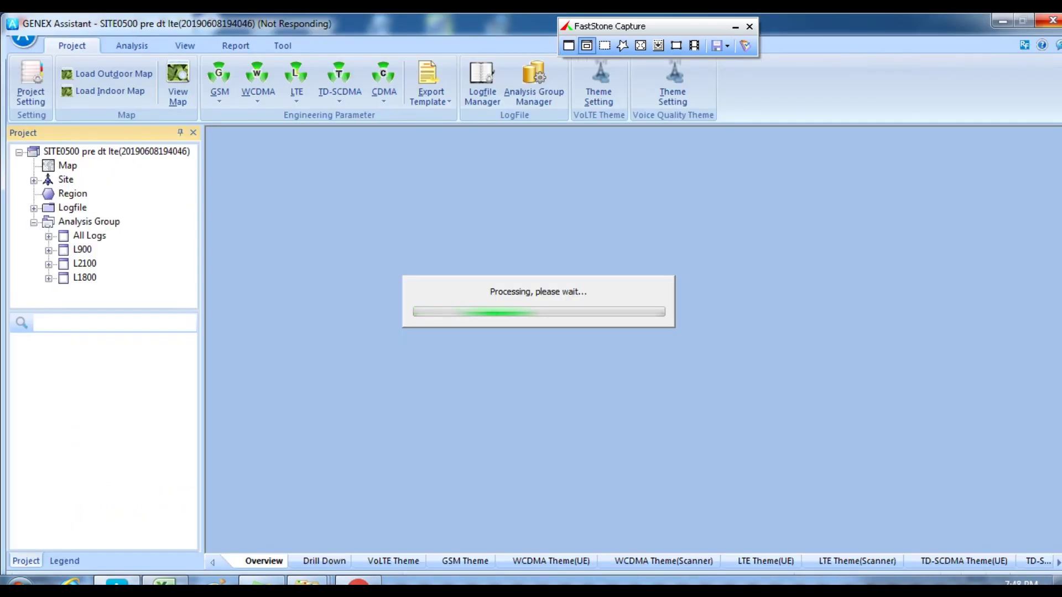
{"action": "left_click", "coordinate": [586, 46]}
{"action": "left_click", "coordinate": [475, 81]}
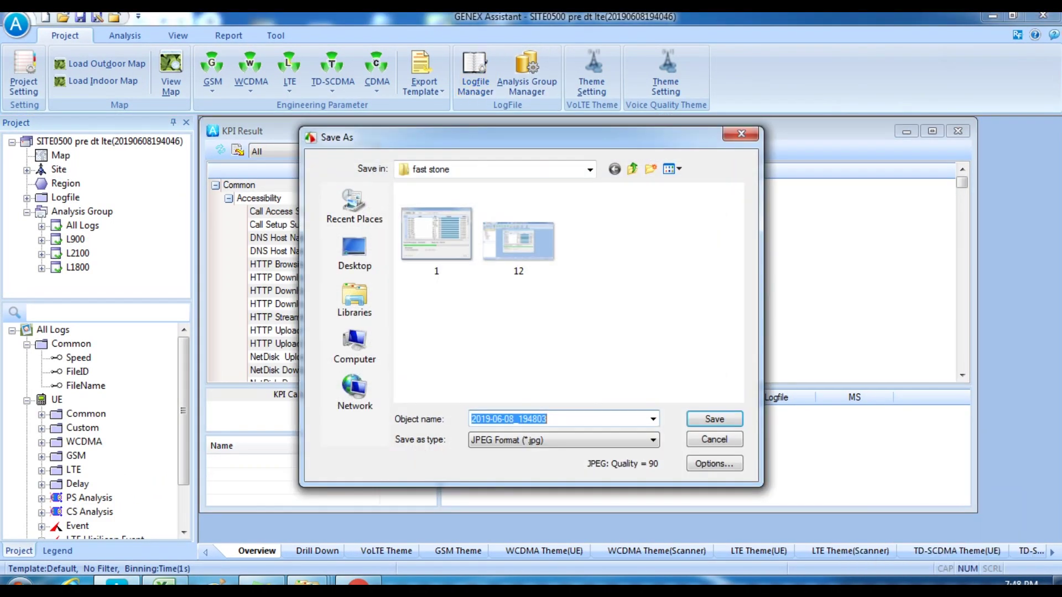
{"action": "type", "text": "1"}
{"action": "key", "text": "Return"}
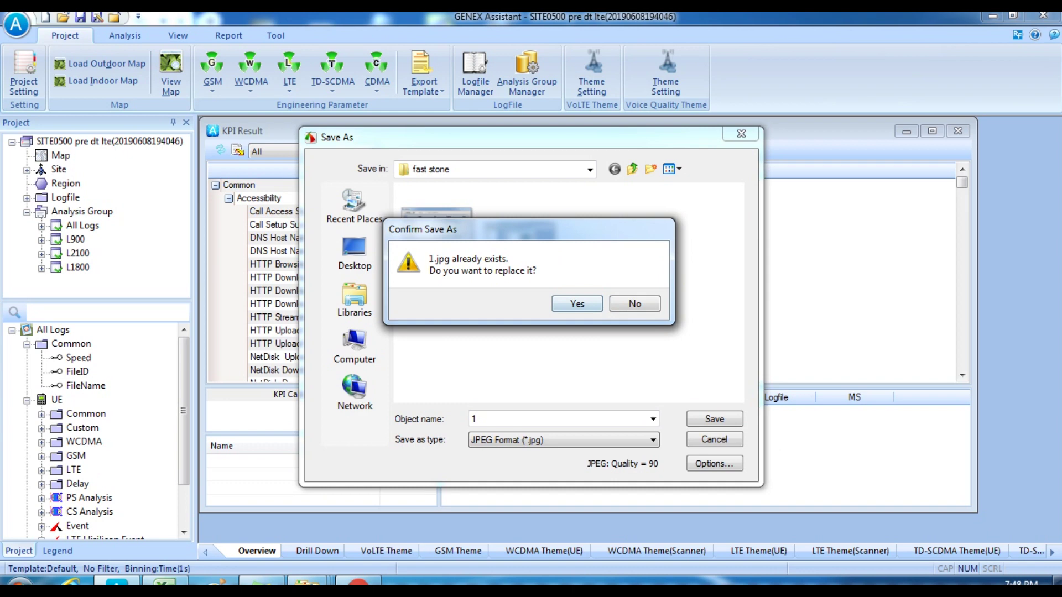
{"action": "key", "text": "Return"}
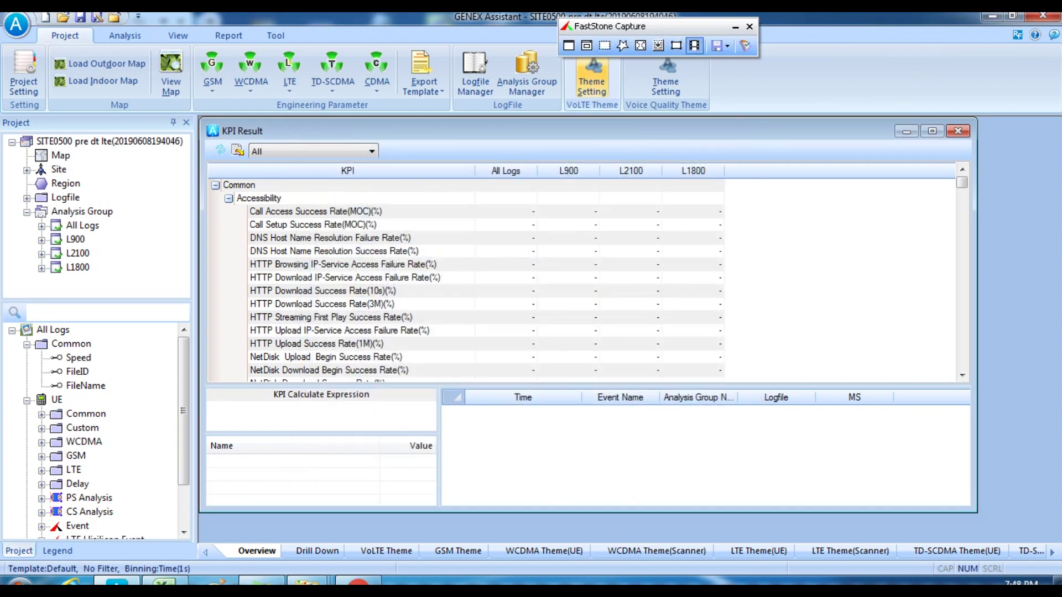
- Set the capture output back to the editor
{"action": "left_click", "coordinate": [721, 45]}
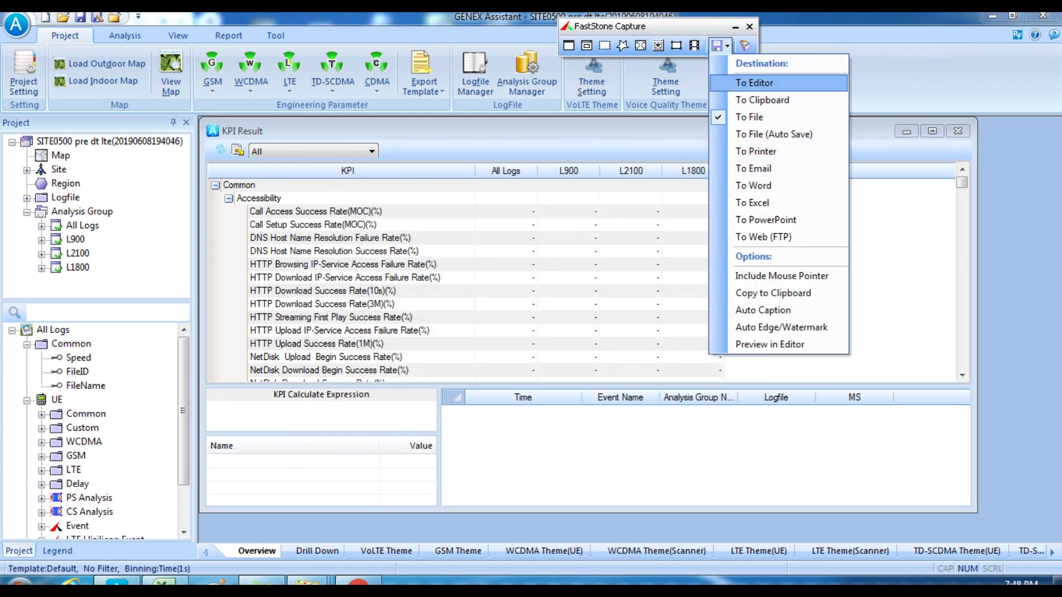
{"action": "left_click", "coordinate": [753, 82]}
{"action": "left_click", "coordinate": [587, 45]}
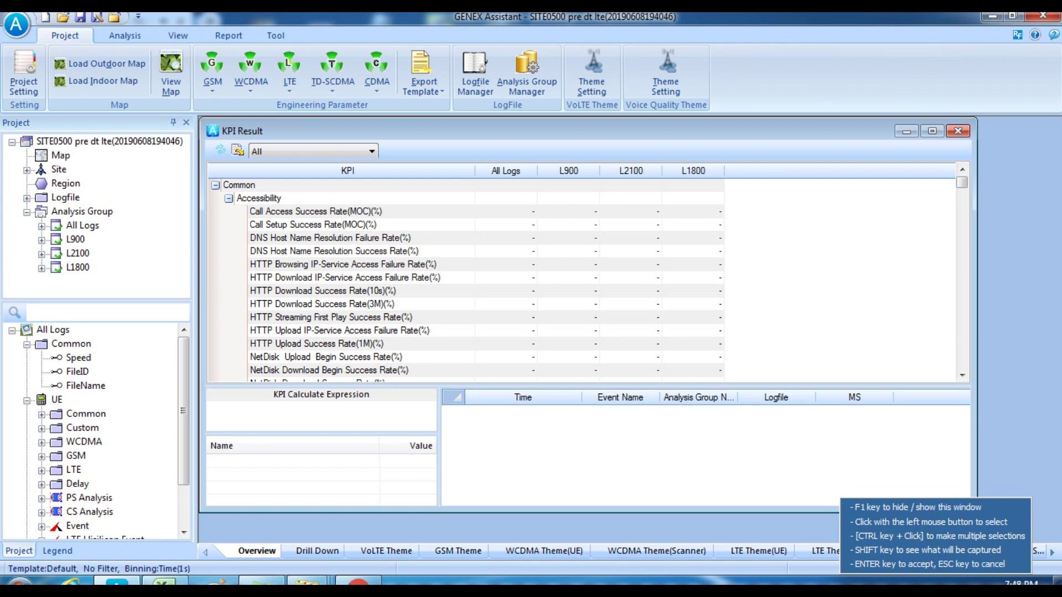
{"action": "key", "text": "Return"}
{"action": "left_click", "coordinate": [908, 151]}
{"action": "key", "text": "Escape"}
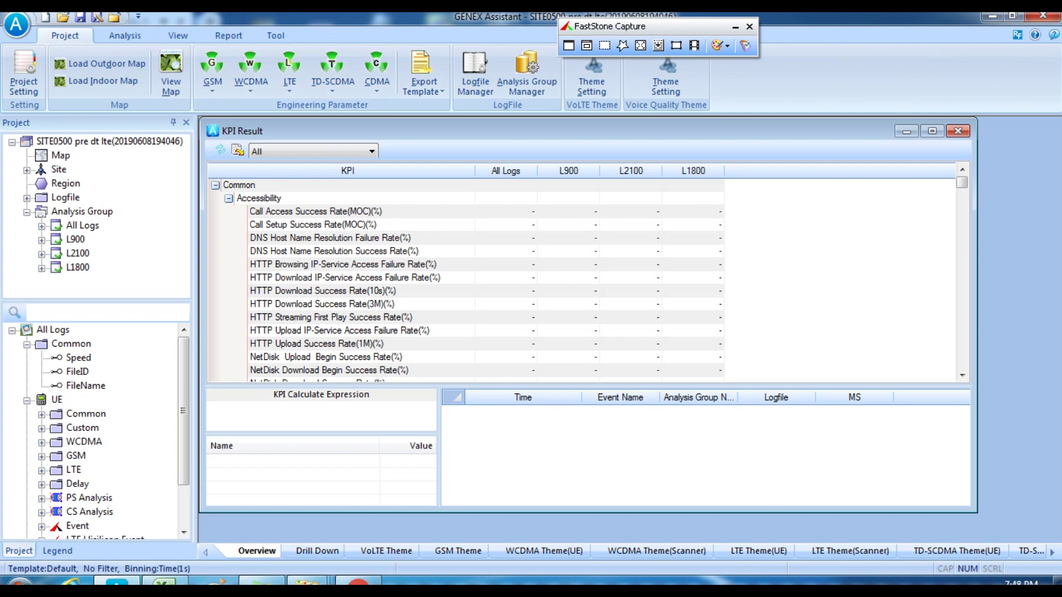
- Select the L900 analysis group, open the LTE engineering parameters, and start loading an Excel file
{"action": "left_click", "coordinate": [76, 239]}
{"action": "left_click", "coordinate": [289, 71]}
{"action": "left_click", "coordinate": [358, 108]}
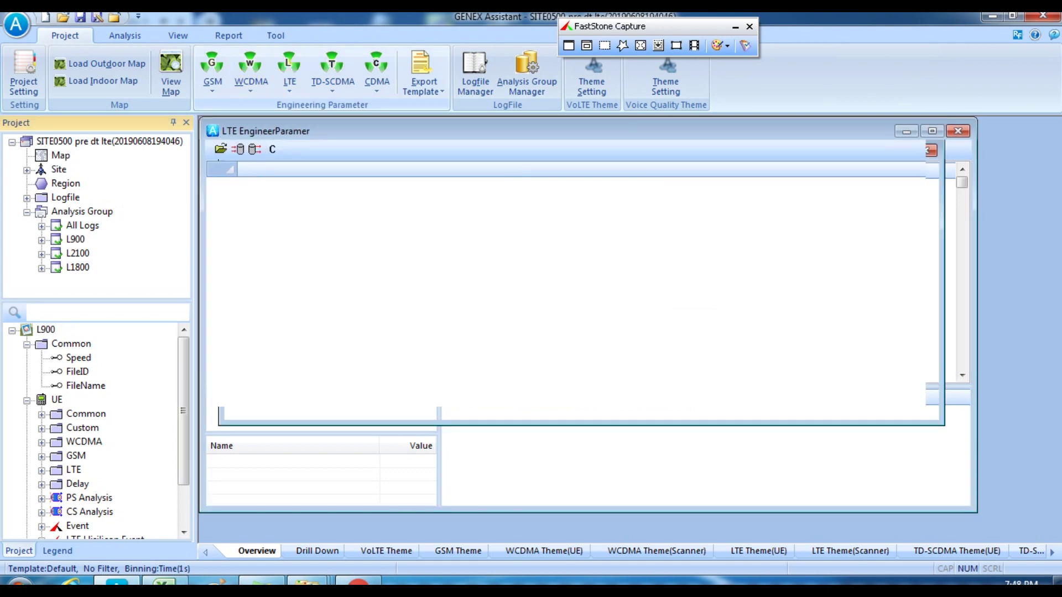
{"action": "left_click", "coordinate": [220, 149]}
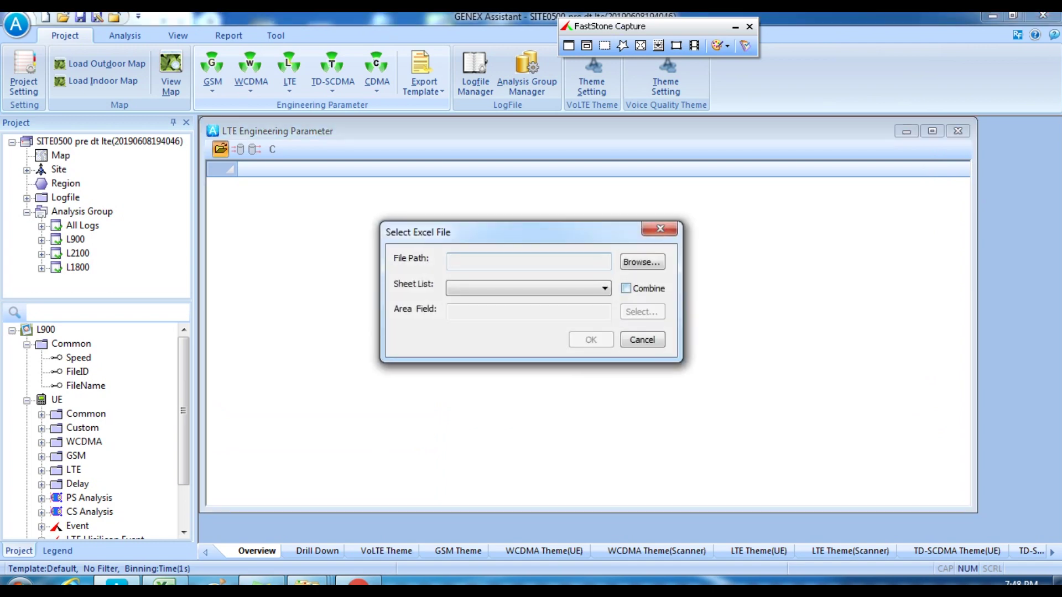
- Load 4G EP 14-Jan2018.xlsx from the EP folder in D:\Zain Data and commit the LTE parameters to the project
{"action": "left_click", "coordinate": [642, 262]}
{"action": "left_click", "coordinate": [707, 324]}
{"action": "left_click", "coordinate": [707, 367]}
{"action": "left_click", "coordinate": [510, 411]}
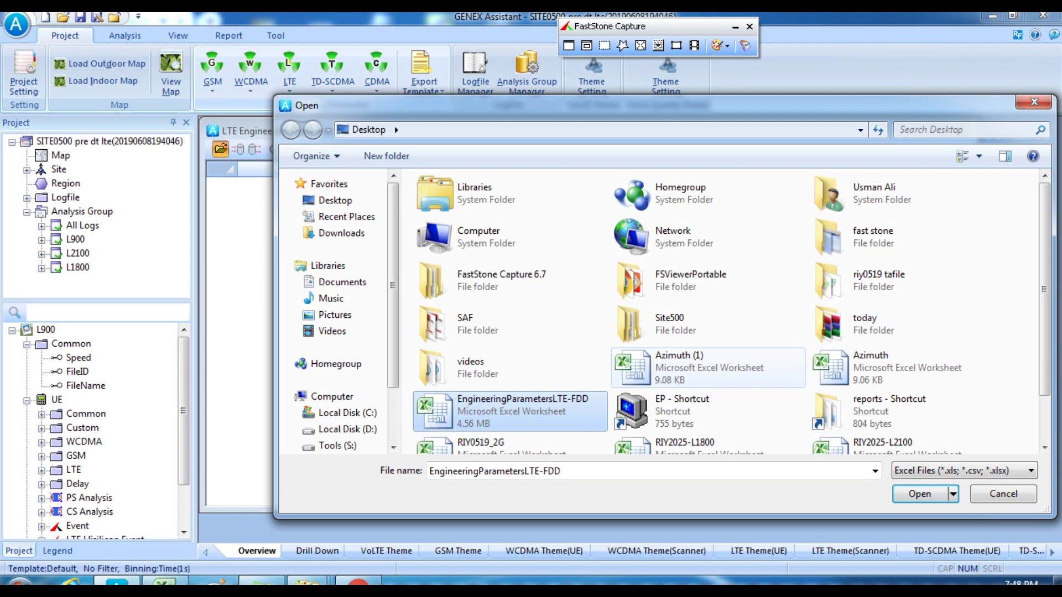
{"action": "double_click", "coordinate": [707, 411]}
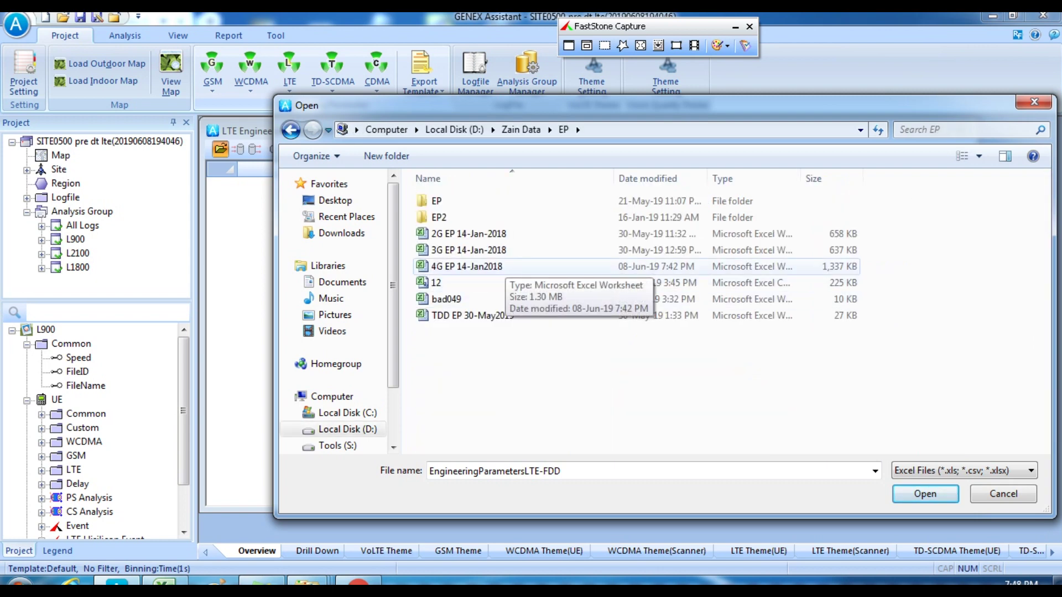
{"action": "double_click", "coordinate": [498, 267]}
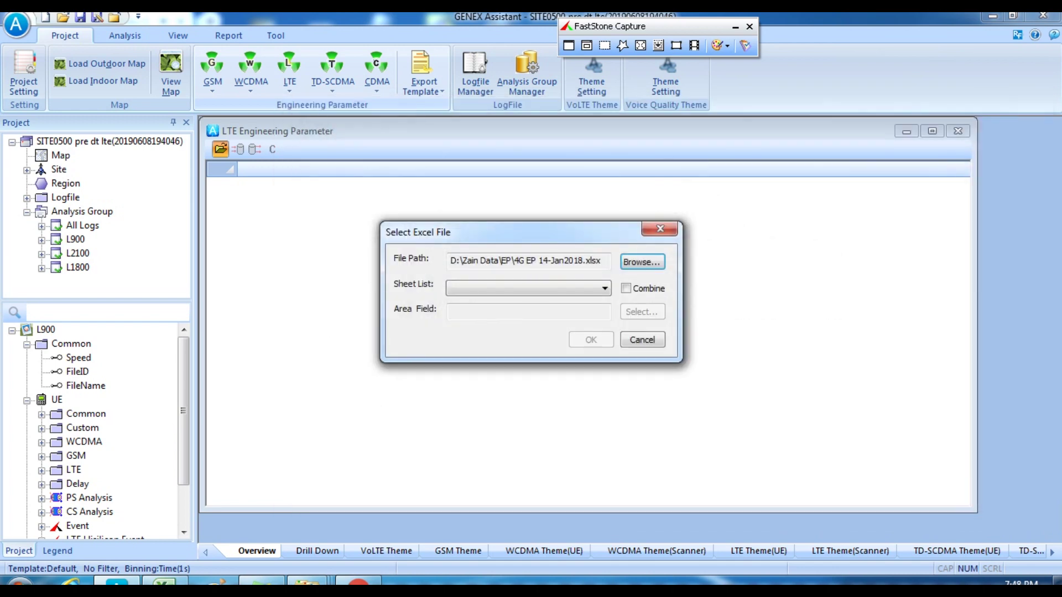
{"action": "left_click", "coordinate": [590, 339]}
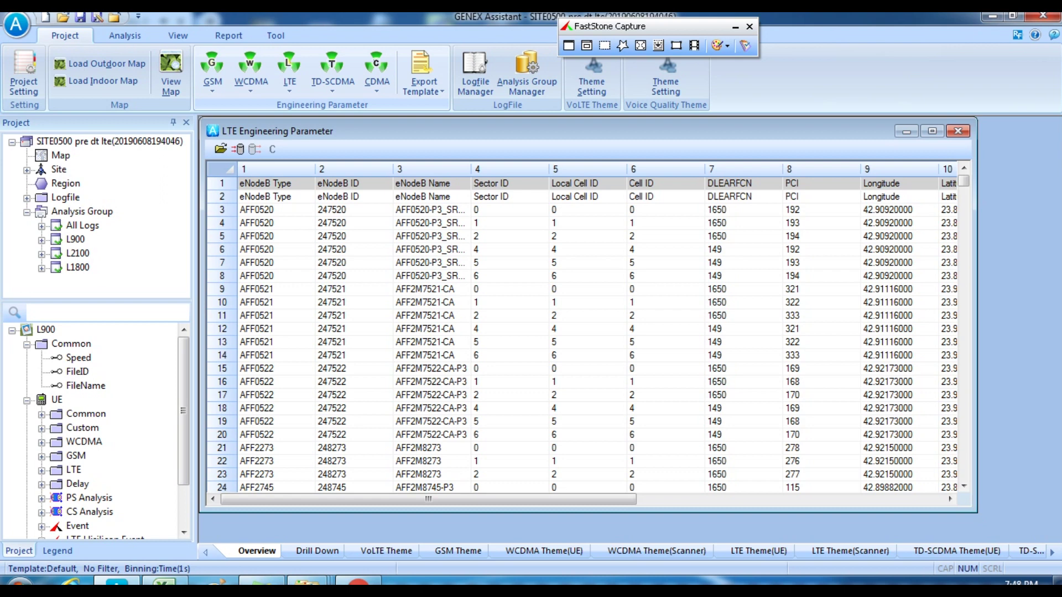
{"action": "left_click", "coordinate": [237, 149]}
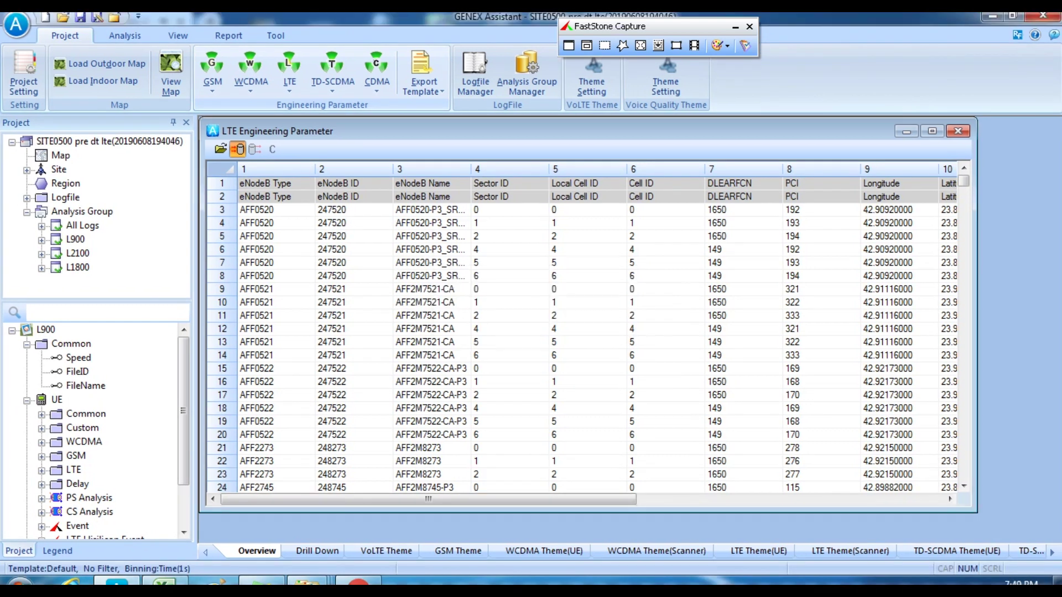
{"action": "key", "text": "Return"}
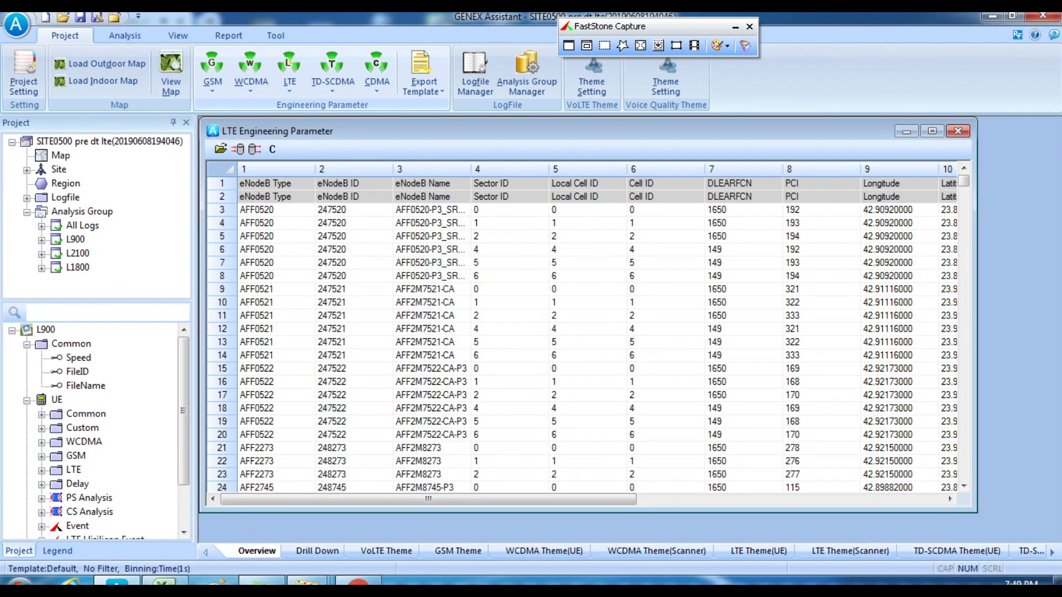
- Look through the measurement trees of the All Logs, L900, L2100 and L1800 analysis groups
{"action": "left_click", "coordinate": [81, 225]}
{"action": "left_click", "coordinate": [75, 238]}
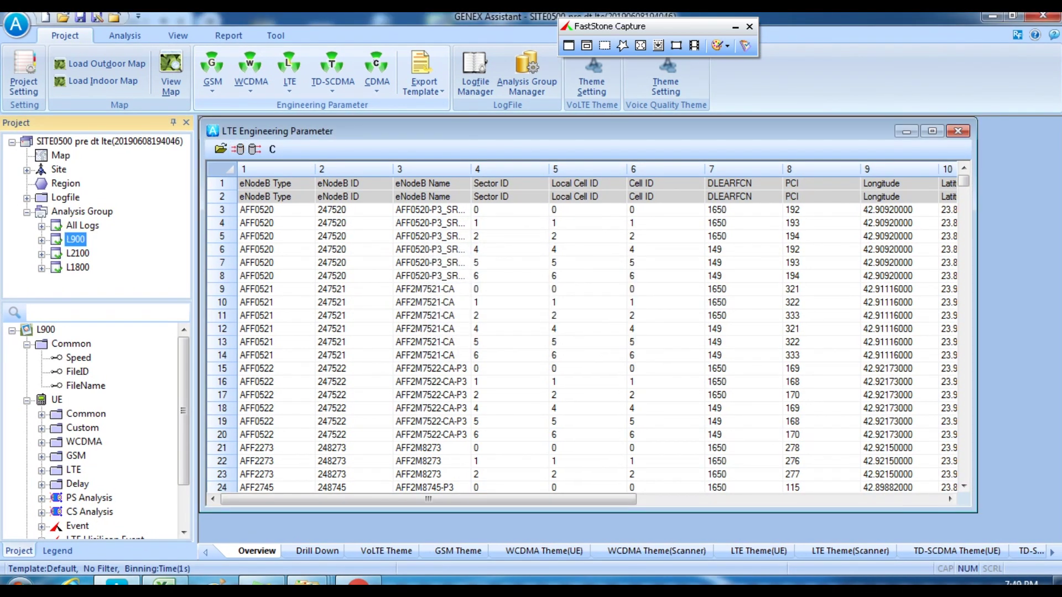
{"action": "left_click", "coordinate": [78, 254]}
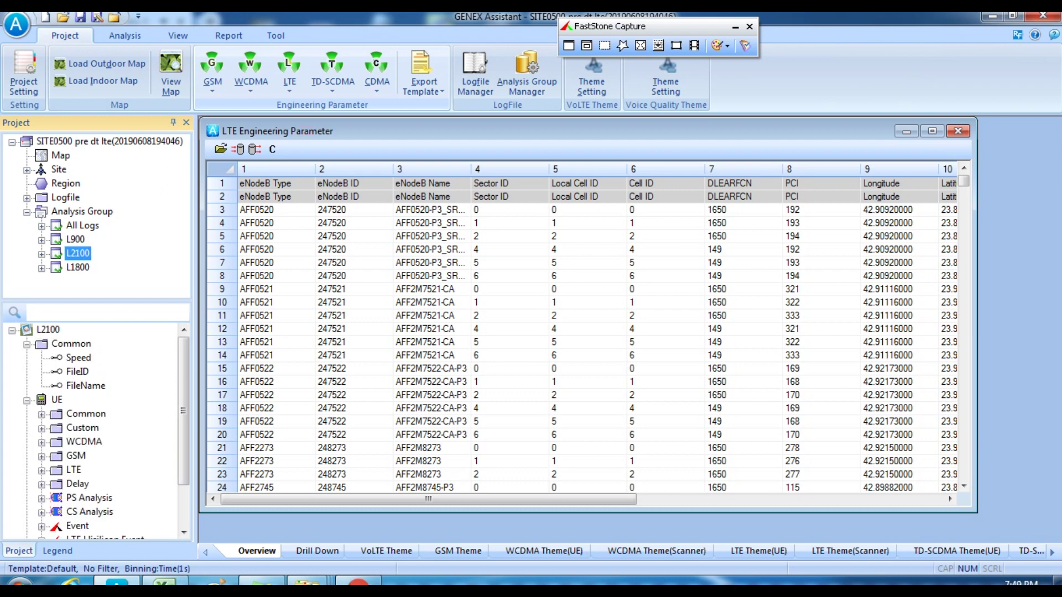
{"action": "left_click", "coordinate": [75, 239]}
{"action": "left_click", "coordinate": [78, 253]}
{"action": "left_click", "coordinate": [78, 267]}
- Minimize the ribbon and adjust the height of the project tree area so all analysis groups fit
{"action": "left_click_drag", "start_coordinate": [95, 300], "coordinate": [96, 258]}
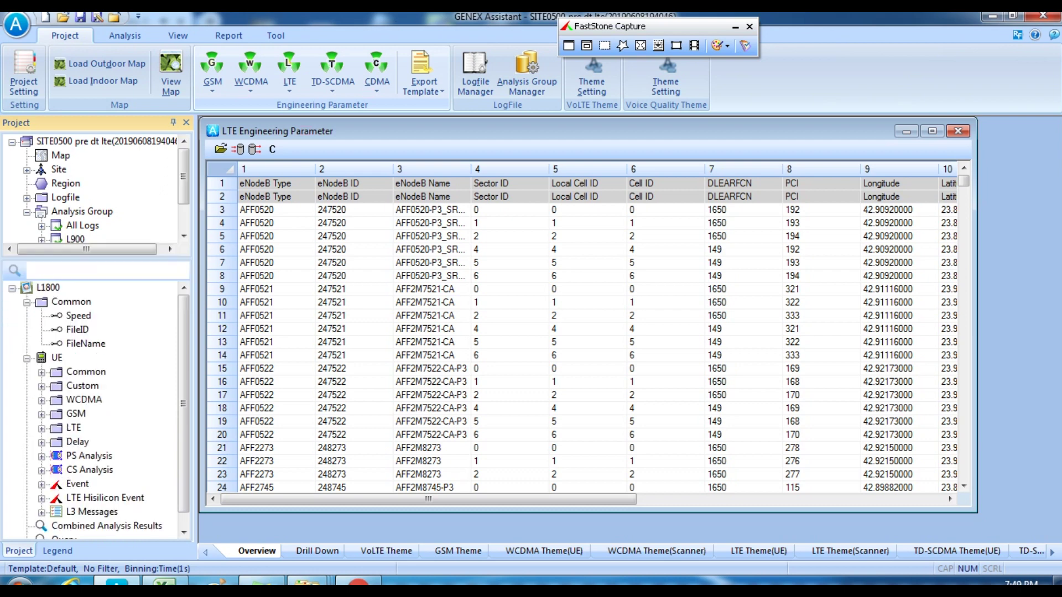
{"action": "right_click", "coordinate": [308, 35]}
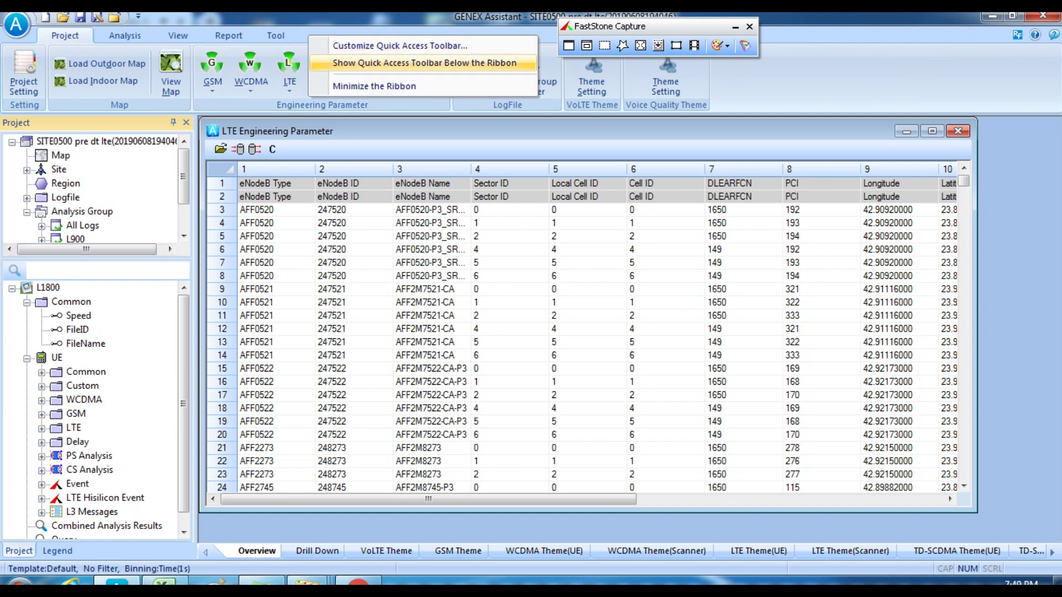
{"action": "left_click", "coordinate": [354, 85]}
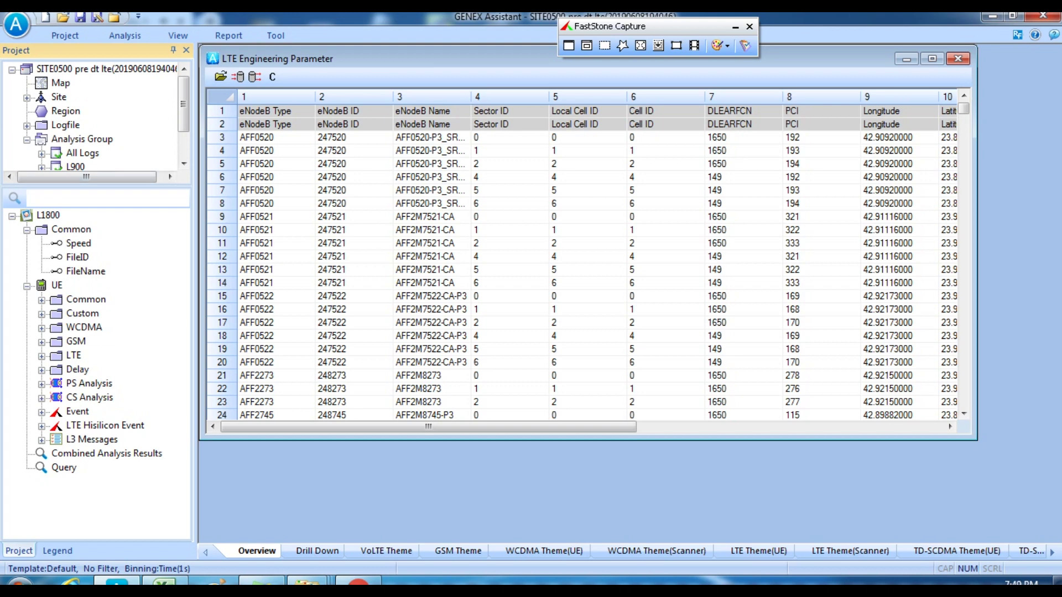
{"action": "left_click_drag", "start_coordinate": [96, 185], "coordinate": [96, 251]}
- Compare the measurement trees of the L900, L2100 and L1800 groups in the enlarged project area
{"action": "left_click", "coordinate": [75, 167]}
{"action": "left_click", "coordinate": [45, 281]}
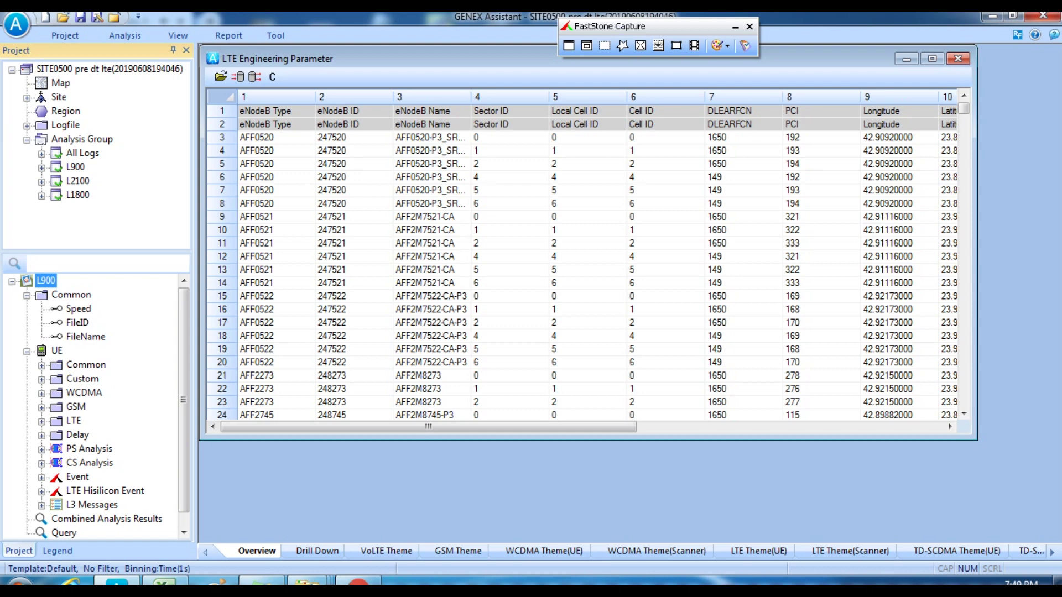
{"action": "left_click", "coordinate": [78, 181]}
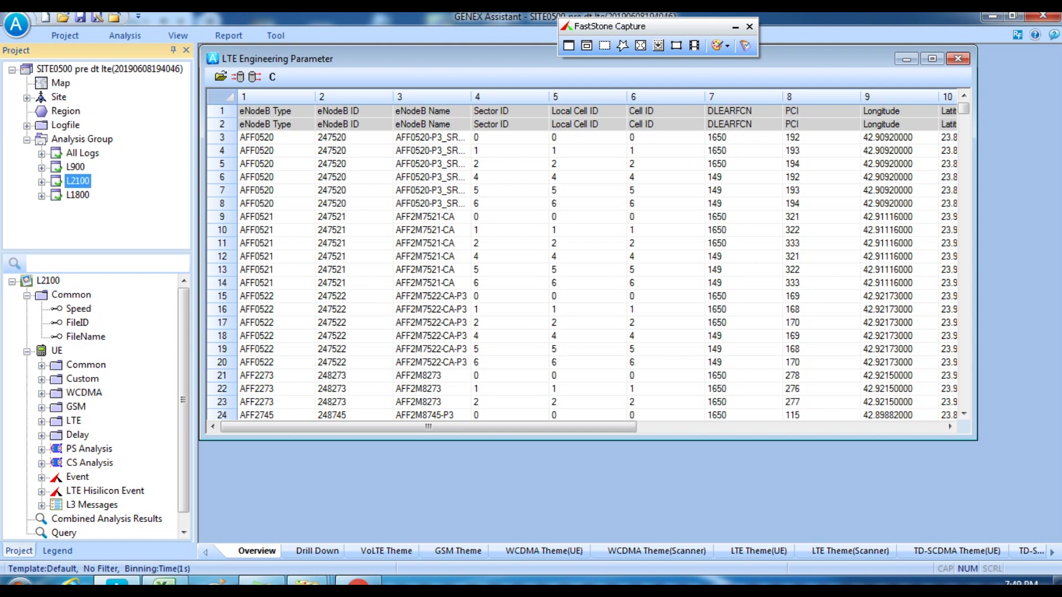
{"action": "left_click", "coordinate": [78, 194]}
- Display the Serving PCI measurement of the L900 group, under LTE Serving Cell, on the map
{"action": "left_click", "coordinate": [75, 166]}
{"action": "double_click", "coordinate": [73, 420]}
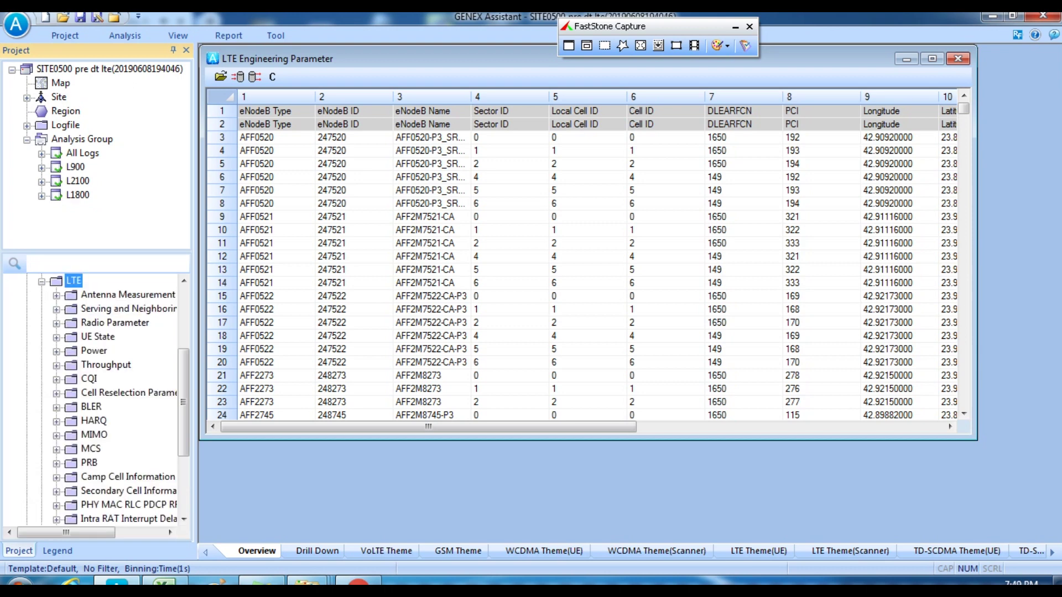
{"action": "double_click", "coordinate": [128, 309]}
{"action": "double_click", "coordinate": [119, 323]}
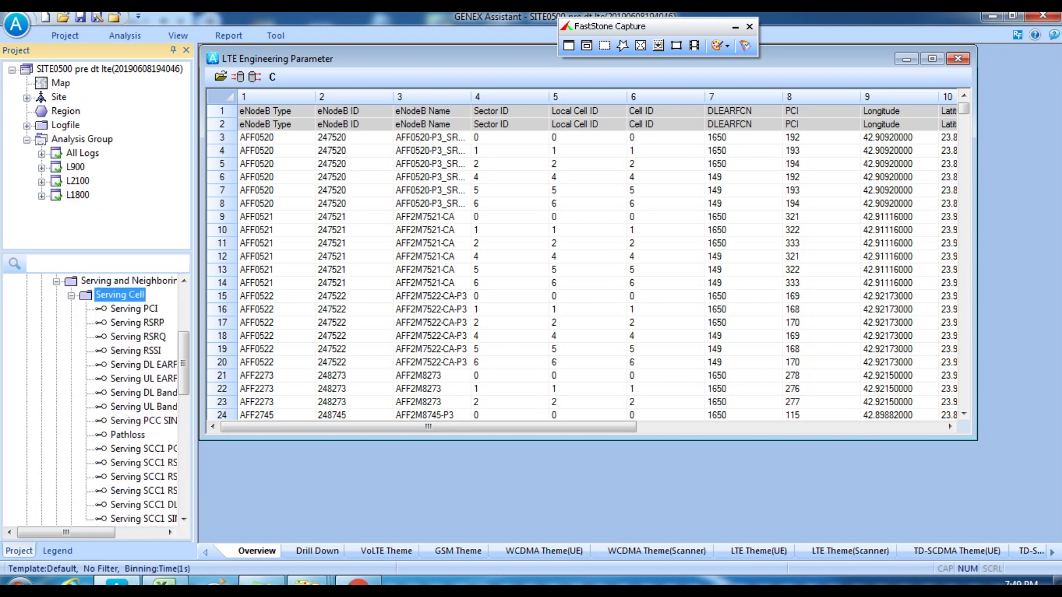
{"action": "right_click", "coordinate": [125, 310]}
{"action": "left_click", "coordinate": [145, 318]}
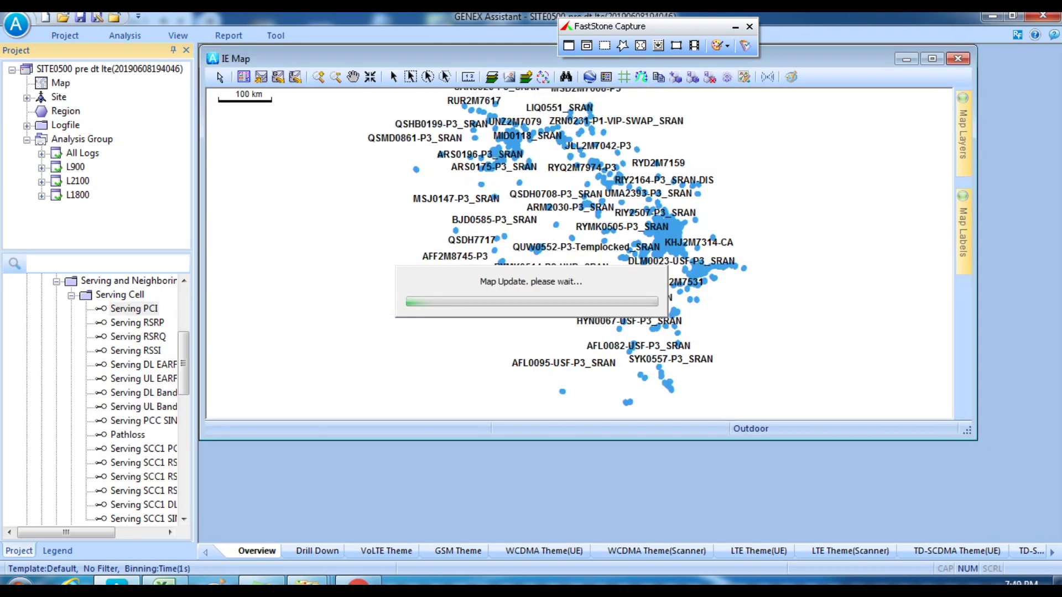
- Enlarge the Serving PCI map window and adjust its view to the L900 drive route around site RIY0500
{"action": "left_click_drag", "start_coordinate": [974, 438], "coordinate": [827, 538]}
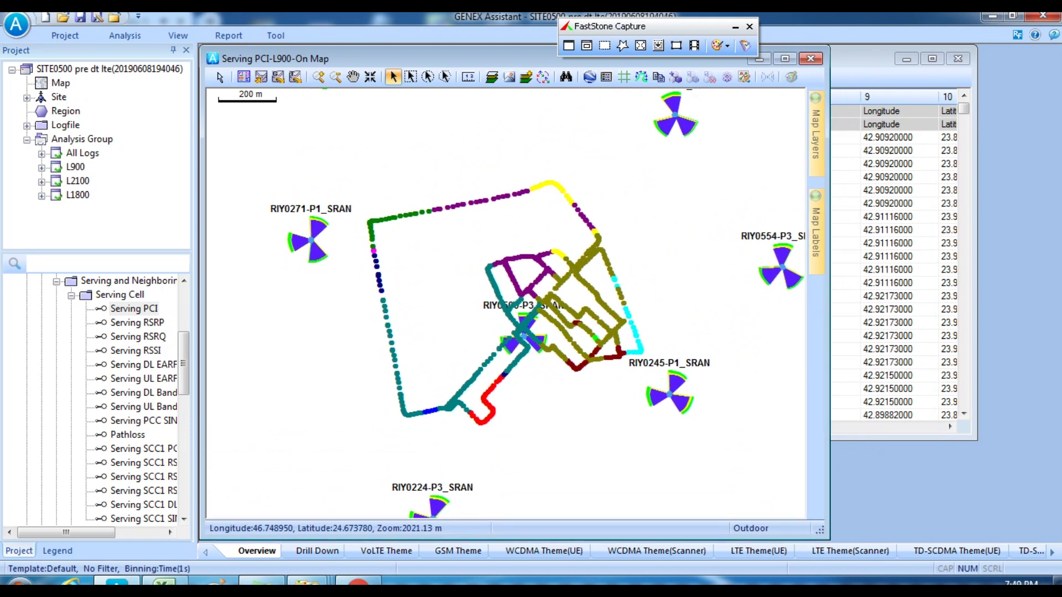
{"action": "left_click", "coordinate": [318, 76]}
{"action": "left_click_drag", "start_coordinate": [282, 138], "coordinate": [702, 460]}
{"action": "left_click_drag", "start_coordinate": [828, 332], "coordinate": [1060, 332]}
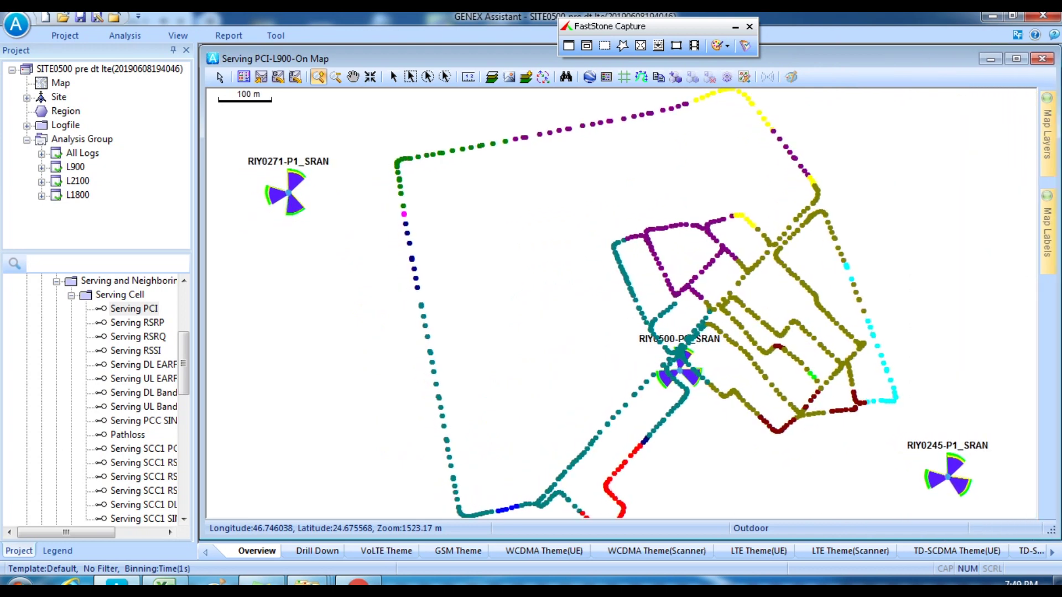
{"action": "left_click", "coordinate": [335, 77]}
{"action": "left_click_drag", "start_coordinate": [335, 475], "coordinate": [893, 154]}
{"action": "left_click_drag", "start_coordinate": [893, 475], "coordinate": [893, 476]}
{"action": "left_click", "coordinate": [353, 77]}
{"action": "left_click_drag", "start_coordinate": [524, 229], "coordinate": [359, 216]}
- Narrow the Serving PCI map window and reframe the map so the complete drive route fits inside
{"action": "left_click_drag", "start_coordinate": [1059, 246], "coordinate": [782, 246]}
{"action": "left_click", "coordinate": [318, 76]}
{"action": "left_click_drag", "start_coordinate": [337, 391], "coordinate": [581, 461]}
{"action": "left_click_drag", "start_coordinate": [553, 363], "coordinate": [663, 471]}
{"action": "left_click", "coordinate": [352, 77]}
{"action": "left_click_drag", "start_coordinate": [395, 144], "coordinate": [395, 125]}
- Add the Serving PCI legend with count and percent to the map and place it just below the scale bar
{"action": "left_click", "coordinate": [606, 77]}
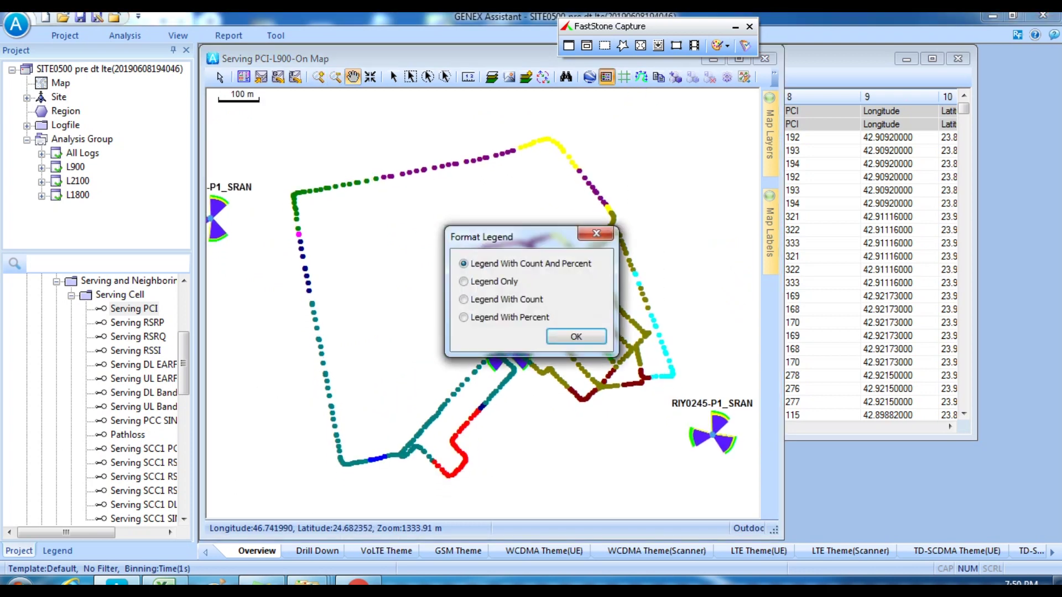
{"action": "key", "text": "Return"}
{"action": "left_click_drag", "start_coordinate": [724, 351], "coordinate": [250, 177]}
{"action": "left_click_drag", "start_coordinate": [428, 221], "coordinate": [447, 220]}
{"action": "left_click_drag", "start_coordinate": [260, 193], "coordinate": [257, 193]}
{"action": "left_click_drag", "start_coordinate": [258, 184], "coordinate": [251, 165]}
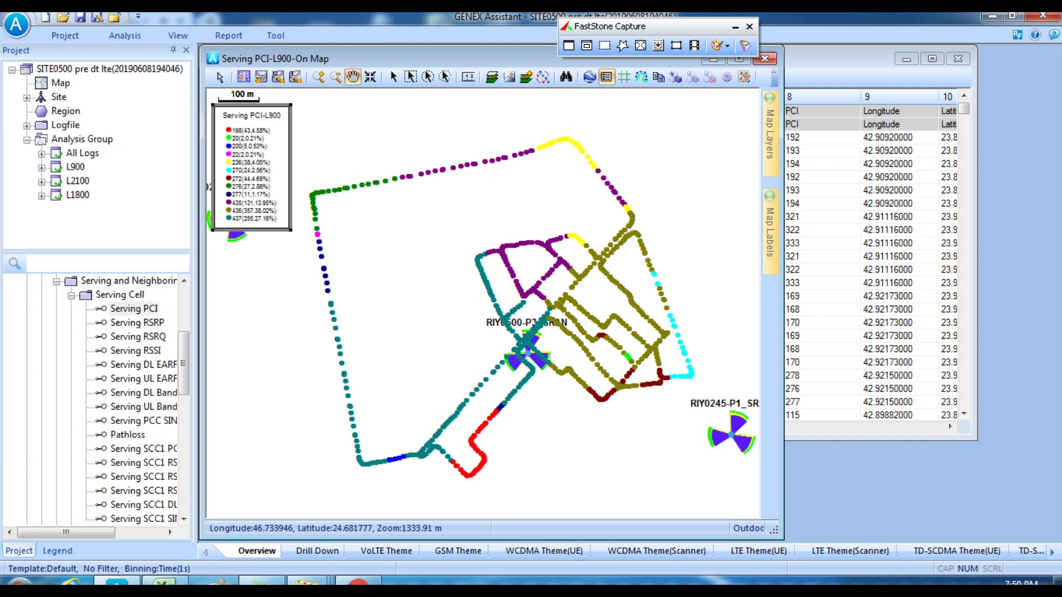
{"action": "key", "text": "Escape"}
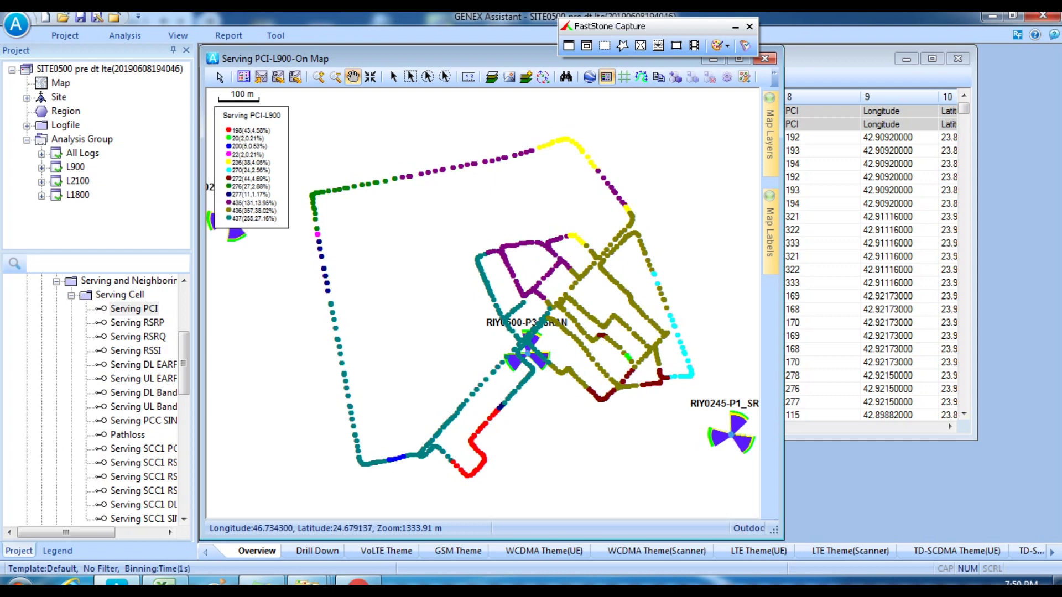
- Color the site cells on the L900 map to match the Serving PCI points and capture the map area with FastStone Capture
{"action": "left_click", "coordinate": [542, 77]}
{"action": "key", "text": "Return"}
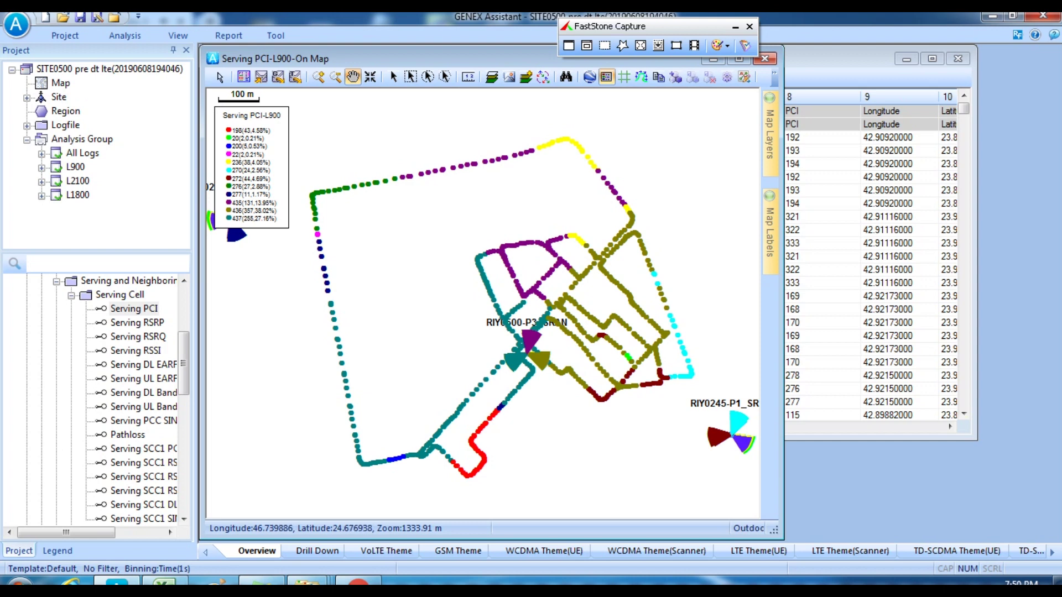
{"action": "left_click", "coordinate": [586, 45]}
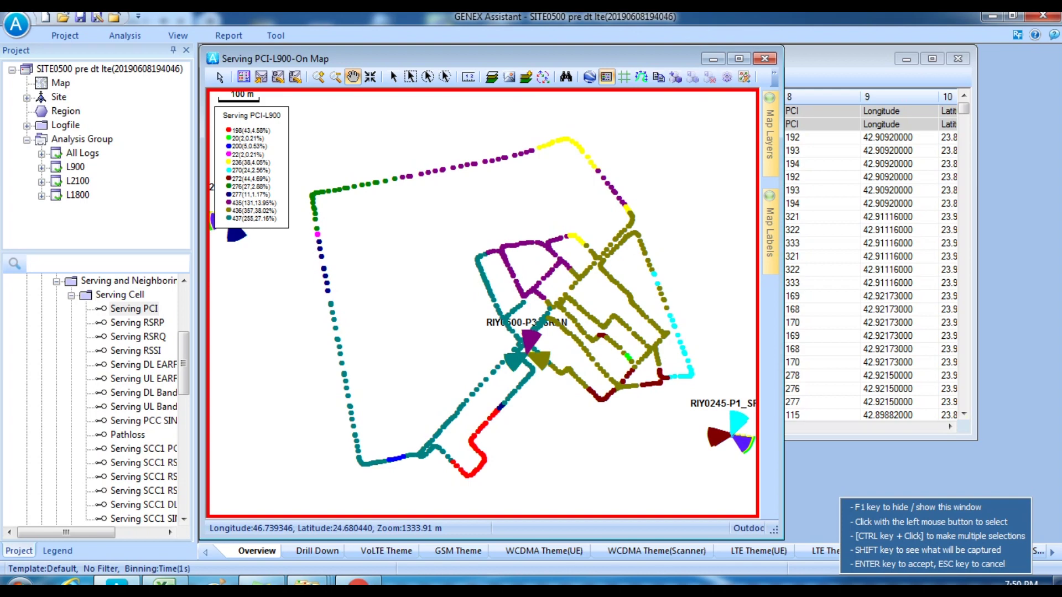
{"action": "key", "text": "Return"}
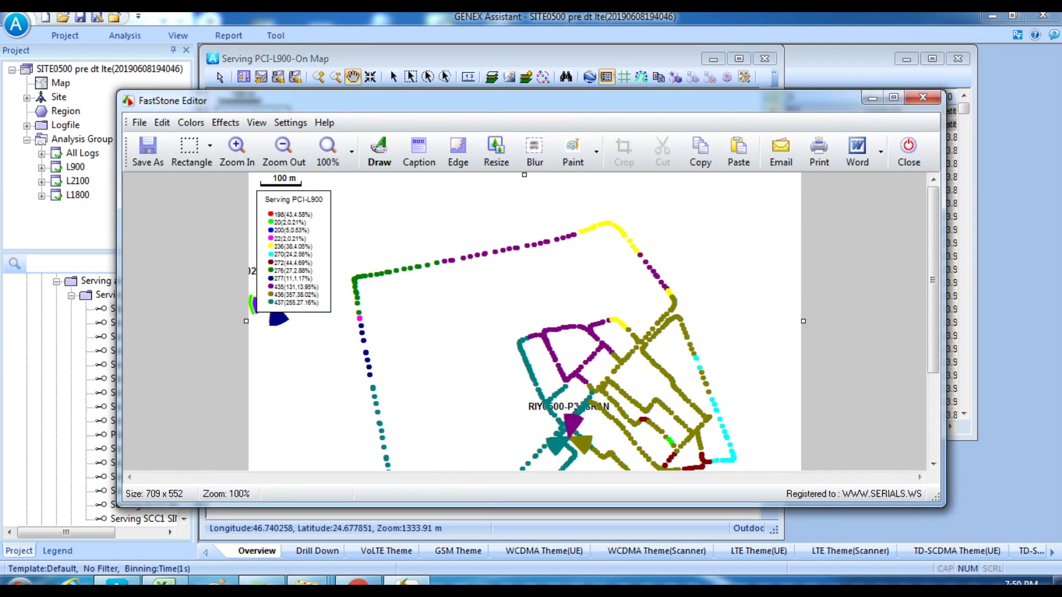
- Start saving the captured PCI image and browse to the Site500 folder on the desktop
{"action": "left_click", "coordinate": [148, 152]}
{"action": "left_click", "coordinate": [632, 169]}
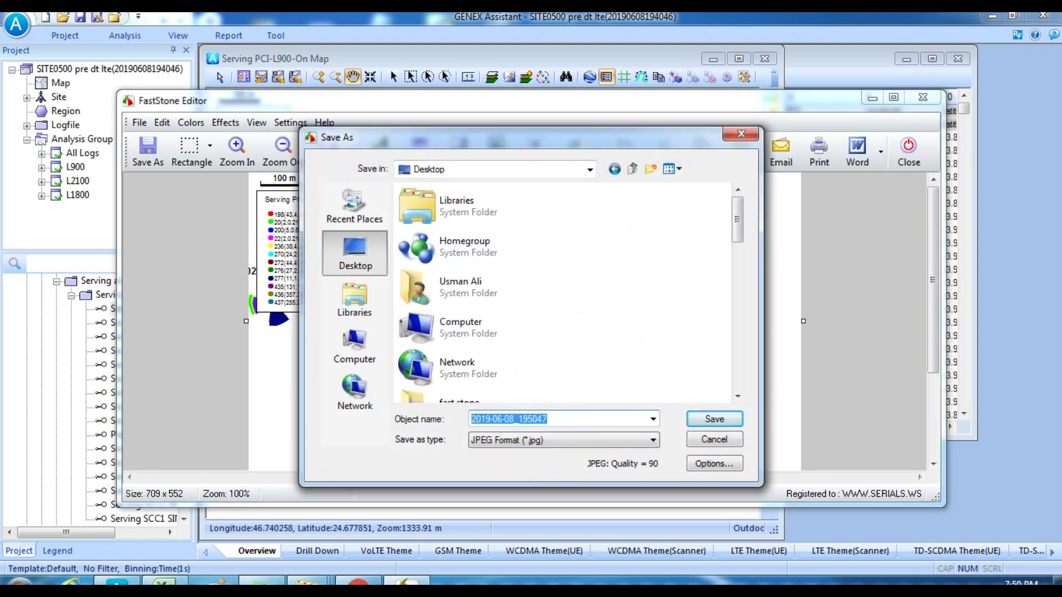
{"action": "left_click", "coordinate": [481, 287]}
{"action": "left_click_drag", "start_coordinate": [736, 219], "coordinate": [736, 277]}
{"action": "scroll", "coordinate": [561, 293], "scroll_direction": "down", "scroll_amount": 8}
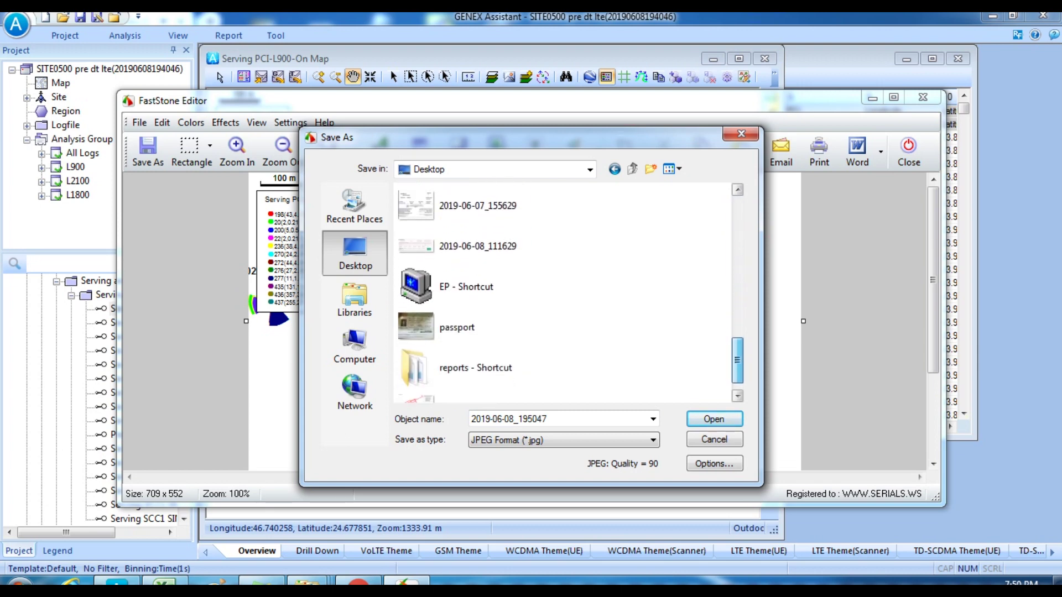
{"action": "scroll", "coordinate": [564, 293], "scroll_direction": "up", "scroll_amount": 5}
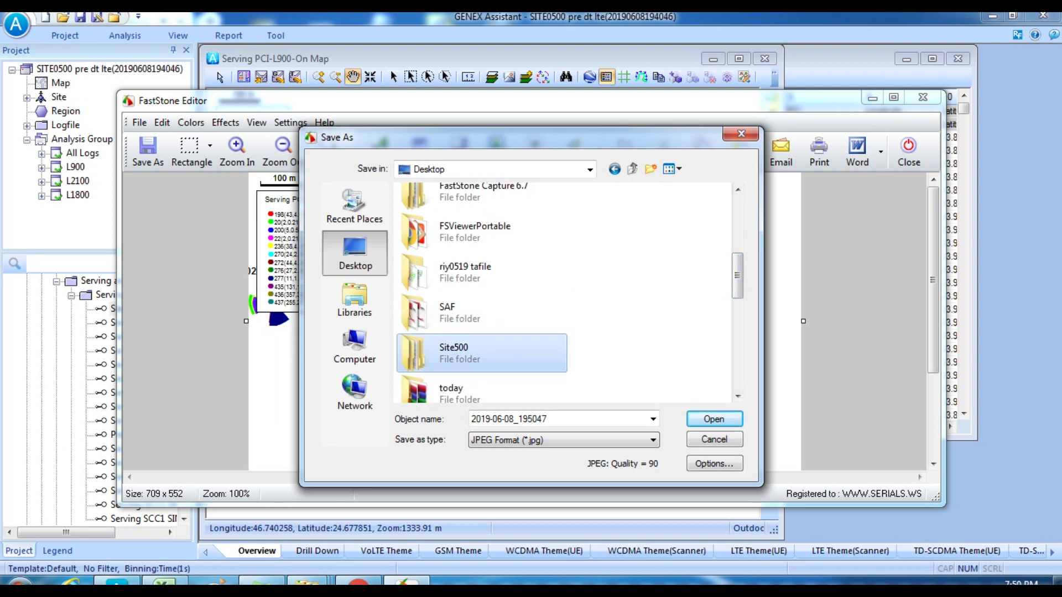
{"action": "double_click", "coordinate": [475, 352]}
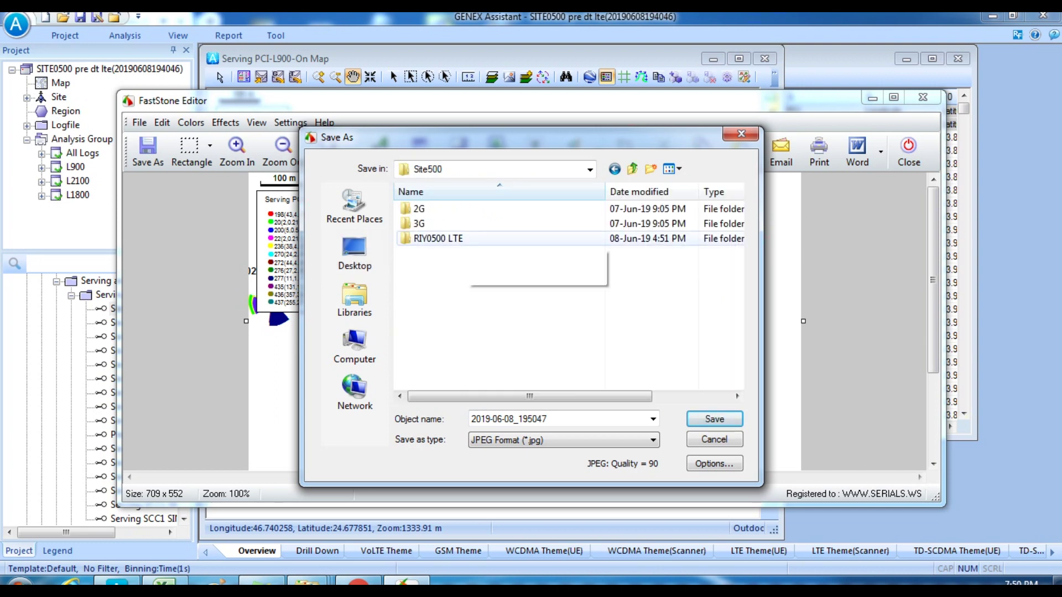
- Create a snaps folder inside Site500 with an L900 subfolder, and open that subfolder as the save location
{"action": "left_click", "coordinate": [650, 169]}
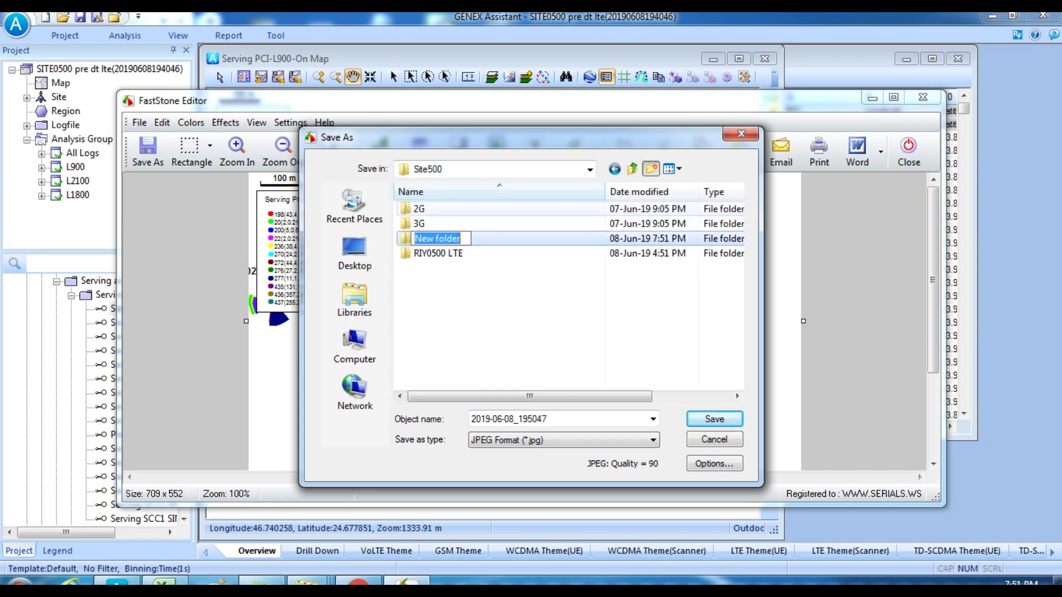
{"action": "type", "text": "snaps"}
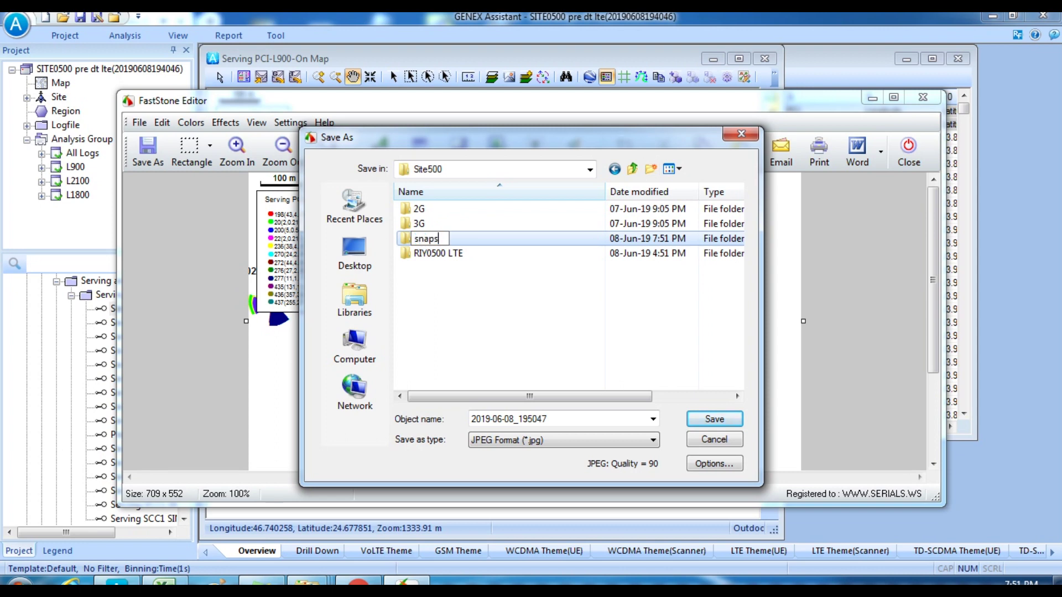
{"action": "key", "text": "Return"}
{"action": "key", "text": "Return"}
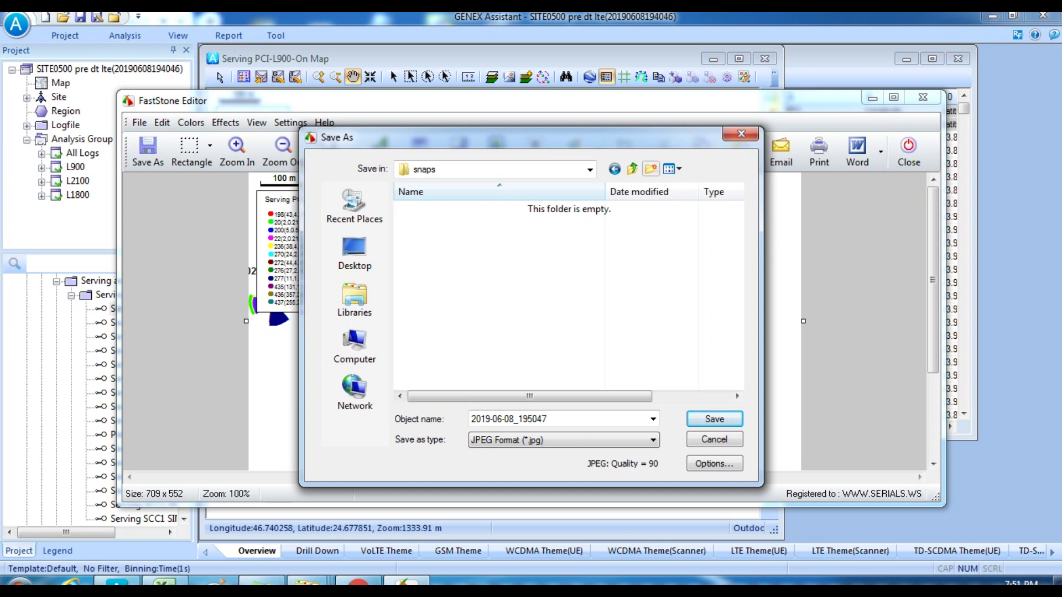
{"action": "left_click", "coordinate": [651, 168]}
{"action": "type", "text": "L900"}
{"action": "key", "text": "Return"}
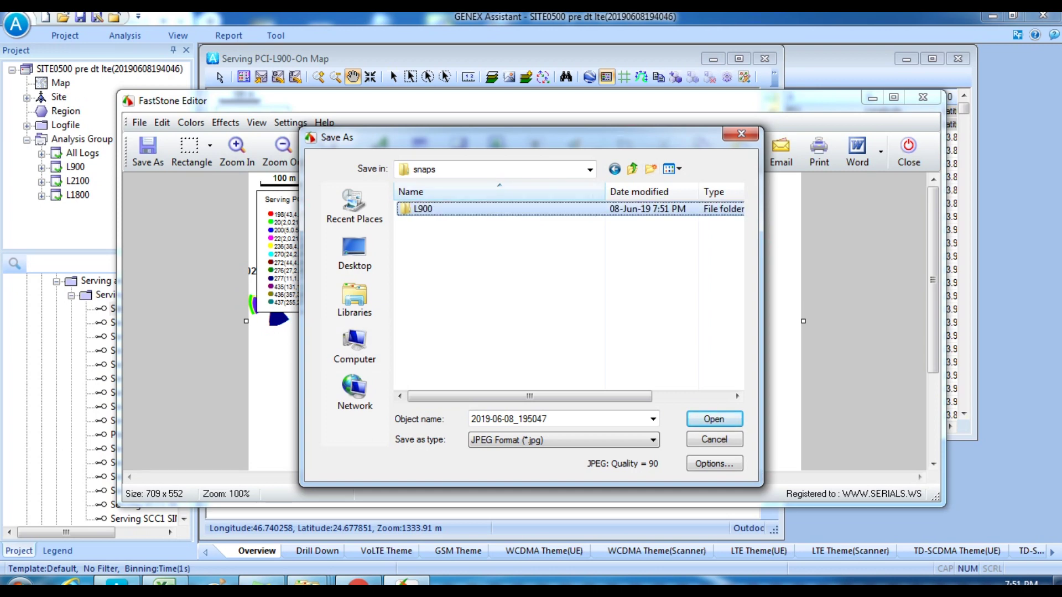
{"action": "key", "text": "Return"}
- Save the captured image as pci in JPEG format in the L900 folder
{"action": "key", "text": "Tab"}
{"action": "type", "text": "pci"}
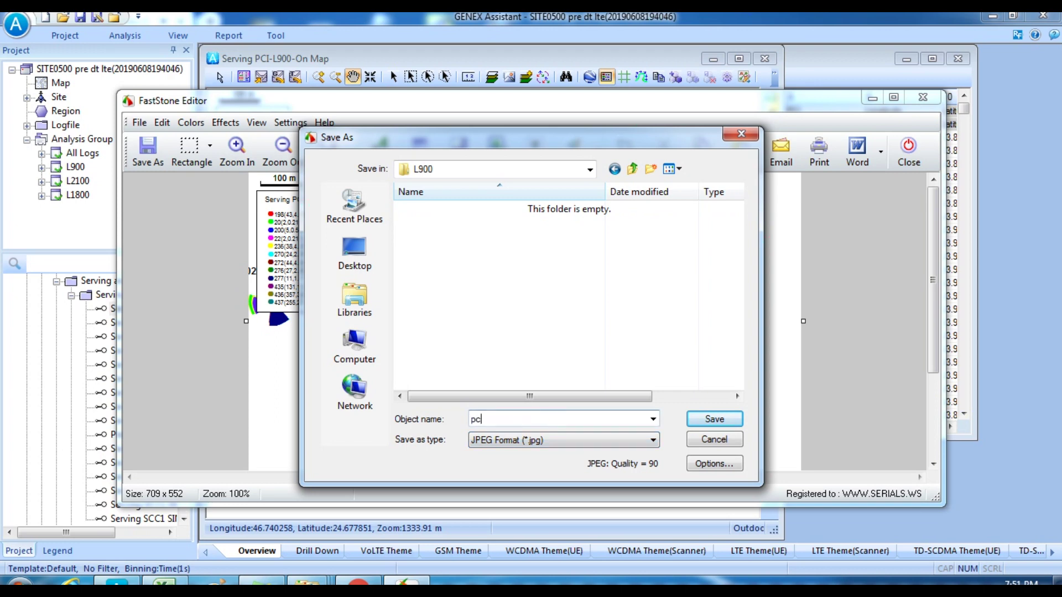
{"action": "key", "text": "Return"}
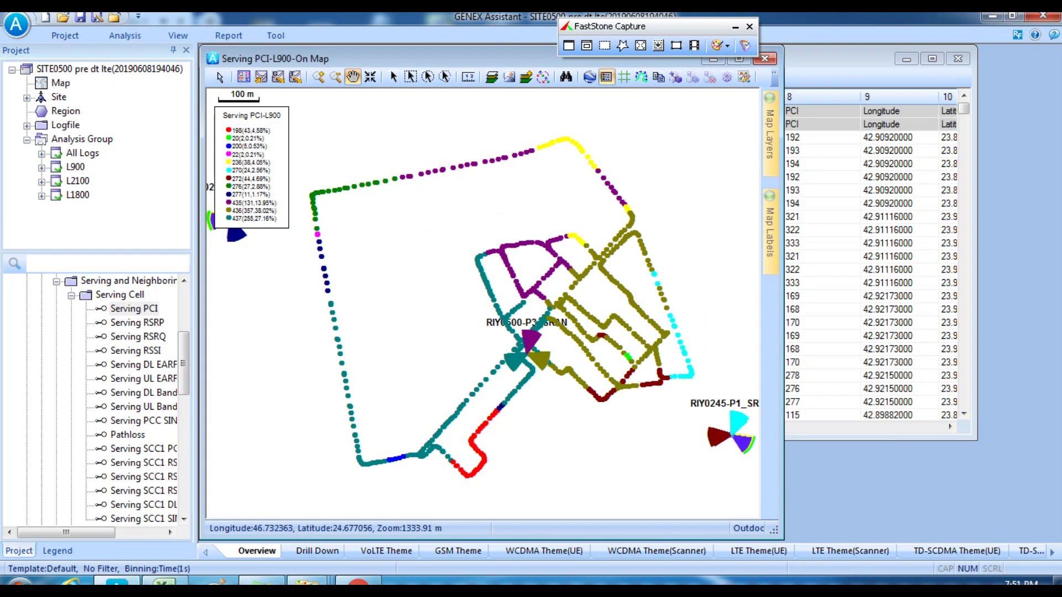
- Display the Serving RSRP measurement of the L900 group on the map and widen the window to fit the whole route
{"action": "left_click_drag", "start_coordinate": [137, 322], "coordinate": [456, 249]}
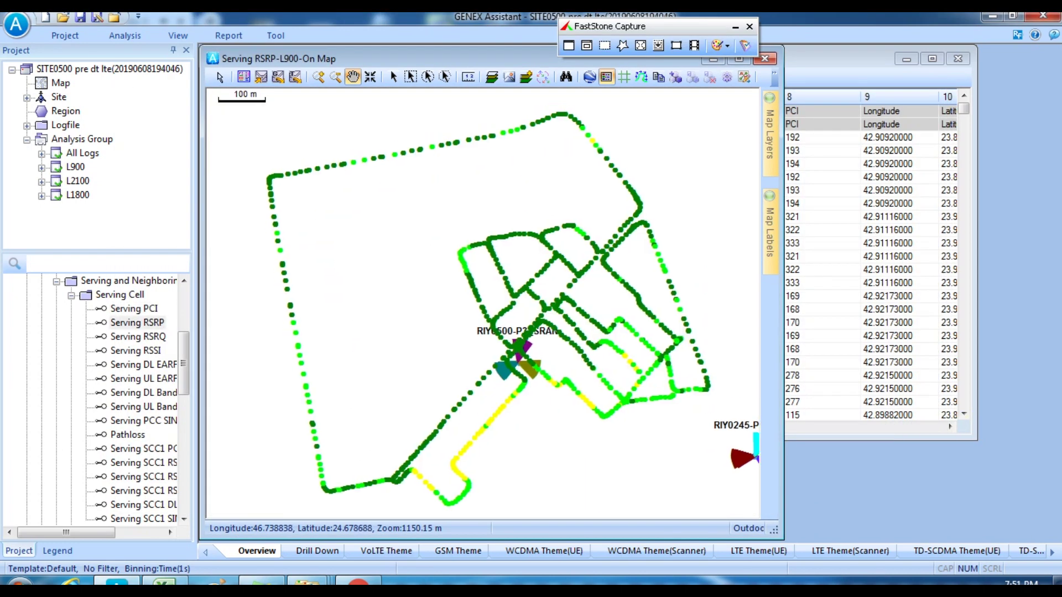
{"action": "left_click", "coordinate": [590, 76]}
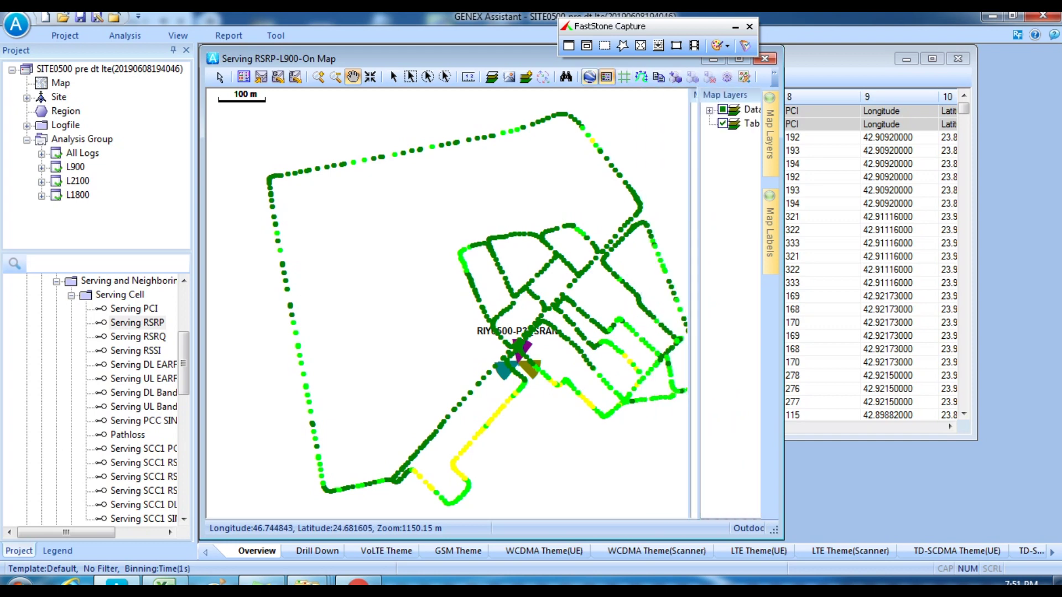
{"action": "left_click_drag", "start_coordinate": [782, 232], "coordinate": [843, 232]}
{"action": "left_click", "coordinate": [335, 77]}
{"action": "left_click_drag", "start_coordinate": [239, 102], "coordinate": [711, 473]}
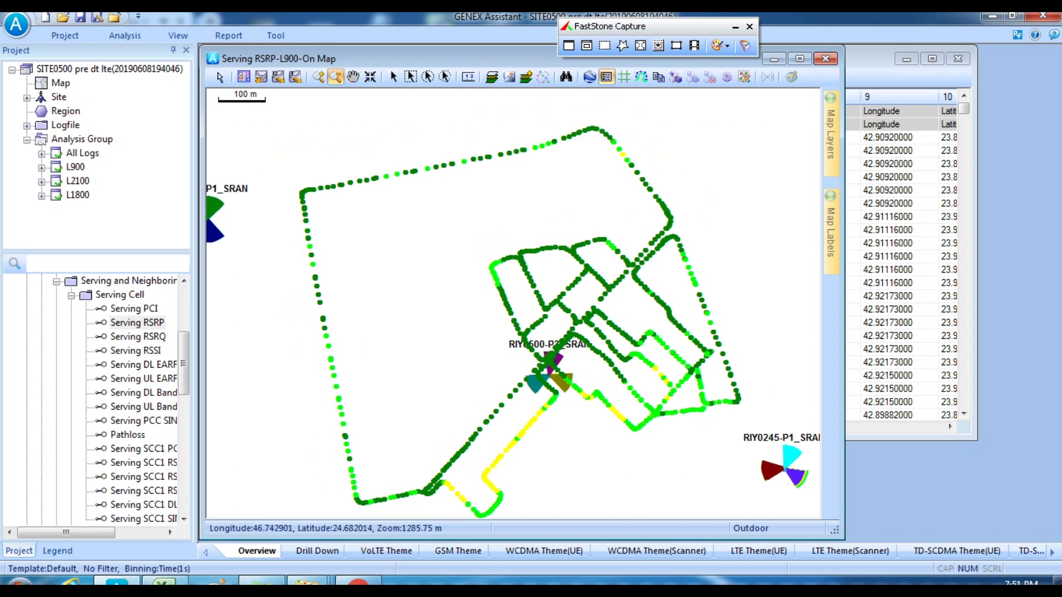
- Add the Serving RSRP legend with count and percent to the map and place it just below the scale bar
{"action": "left_click", "coordinate": [606, 77]}
{"action": "left_click", "coordinate": [575, 336]}
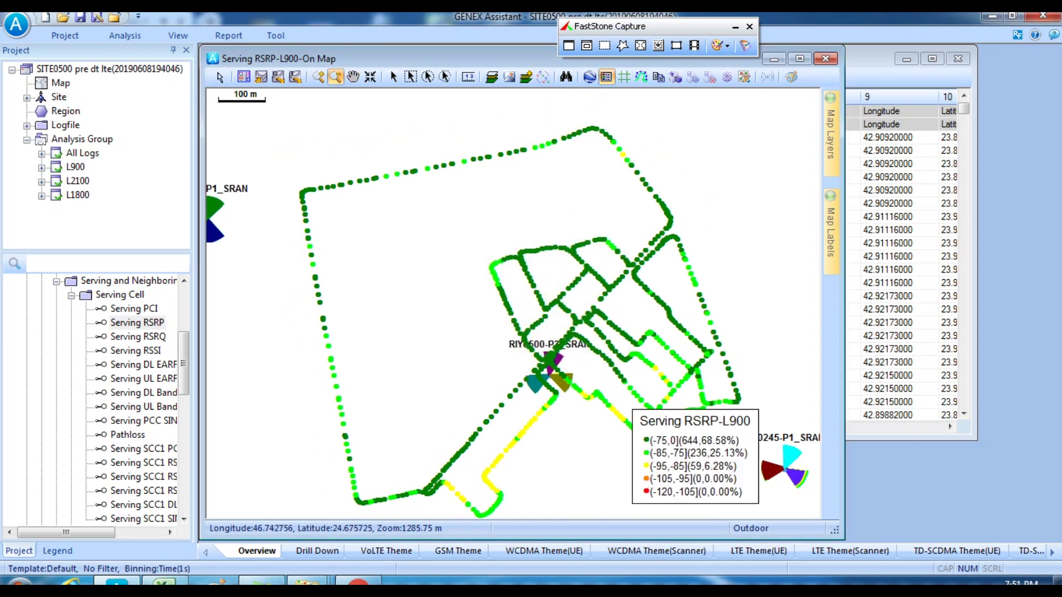
{"action": "left_click_drag", "start_coordinate": [667, 429], "coordinate": [249, 128]}
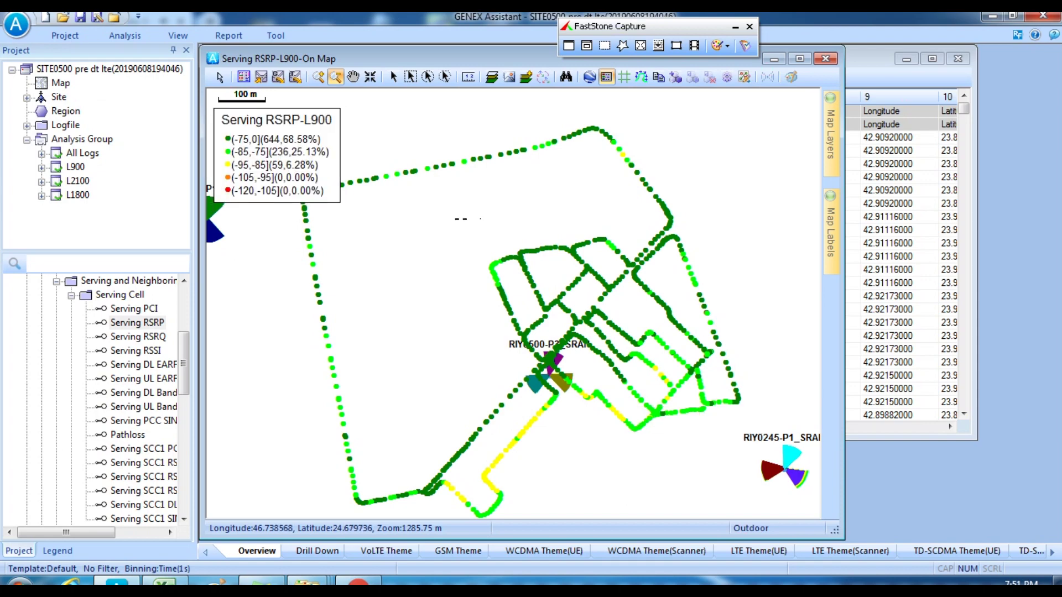
{"action": "left_click_drag", "start_coordinate": [455, 219], "coordinate": [480, 222]}
{"action": "left_click", "coordinate": [319, 77]}
{"action": "left_click", "coordinate": [476, 204]}
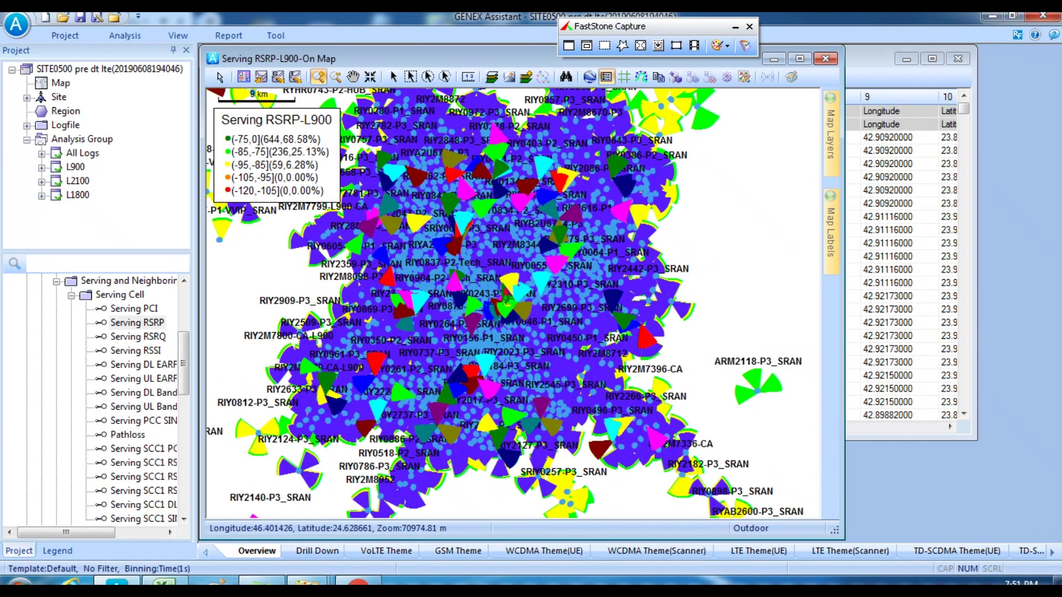
- Display the Serving PCC SINR measurement of L900 on the map and place its legend with count and percent below the scale bar
{"action": "left_click", "coordinate": [137, 336]}
{"action": "left_click", "coordinate": [142, 365]}
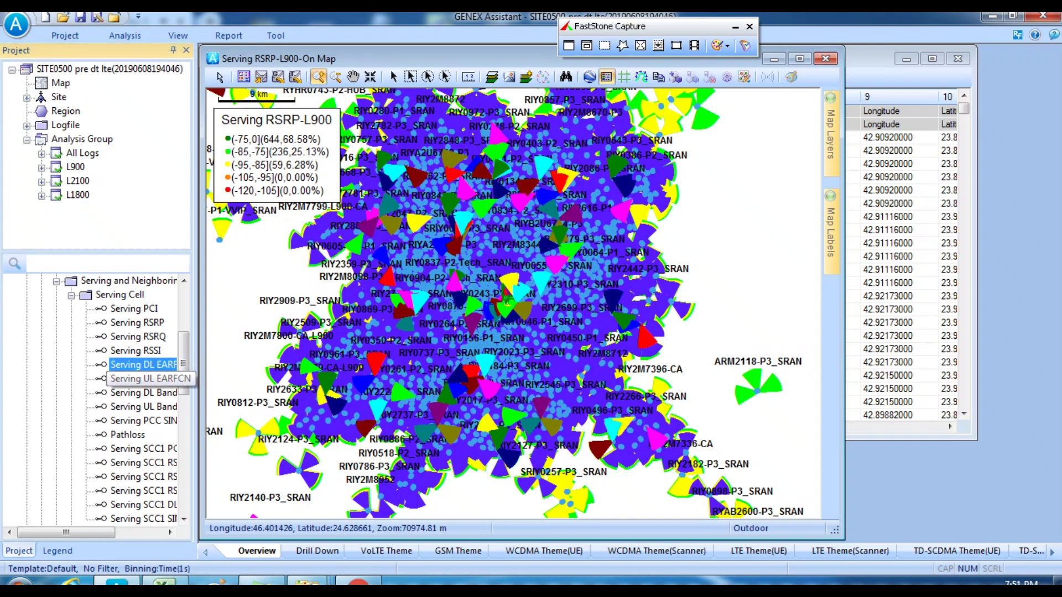
{"action": "double_click", "coordinate": [143, 420]}
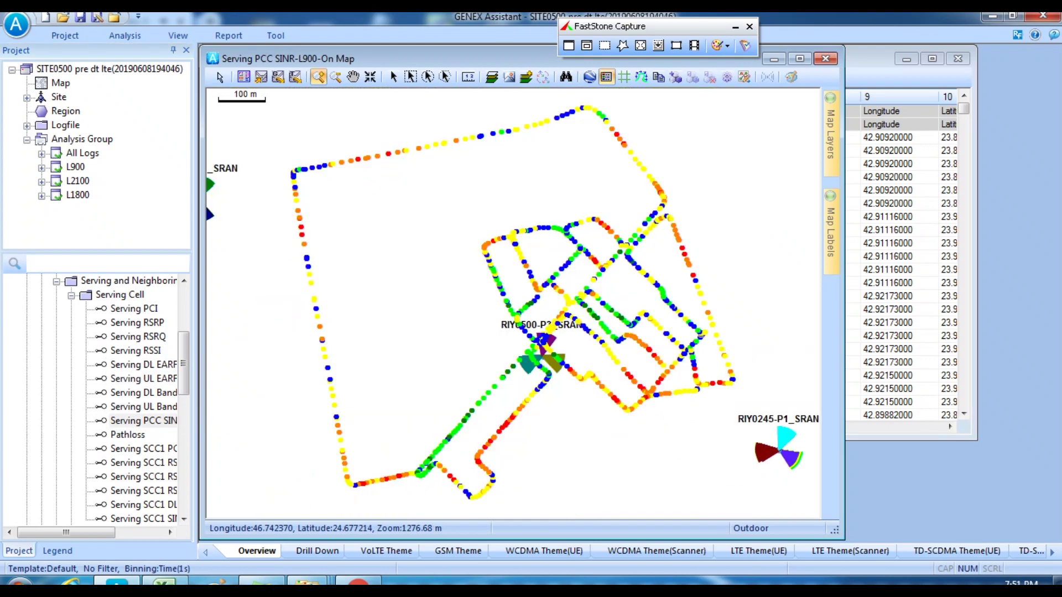
{"action": "left_click", "coordinate": [606, 77]}
{"action": "left_click", "coordinate": [576, 335]}
{"action": "left_click_drag", "start_coordinate": [743, 463], "coordinate": [294, 164]}
- Shift the map and widen its window so the drive route clears the Serving PCC SINR legend and stays fully inside
{"action": "left_click", "coordinate": [352, 77]}
{"action": "left_click_drag", "start_coordinate": [310, 247], "coordinate": [382, 248]}
{"action": "left_click_drag", "start_coordinate": [843, 315], "coordinate": [860, 315]}
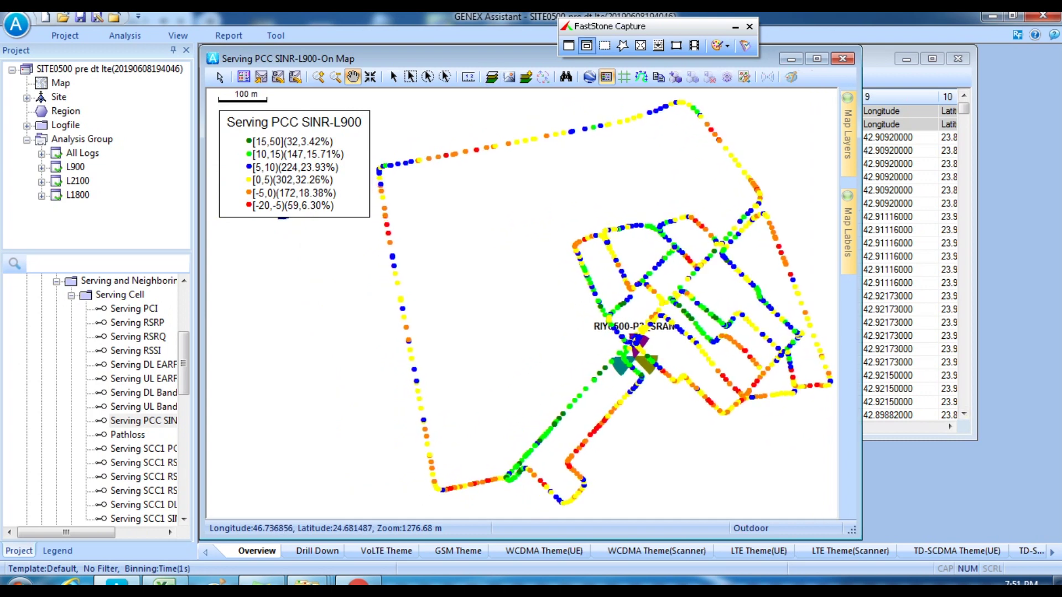
- Capture the Serving PCC SINR map area and save the image as sinrr in JPEG format in the L900 folder
{"action": "left_click", "coordinate": [586, 45]}
{"action": "left_click", "coordinate": [621, 166]}
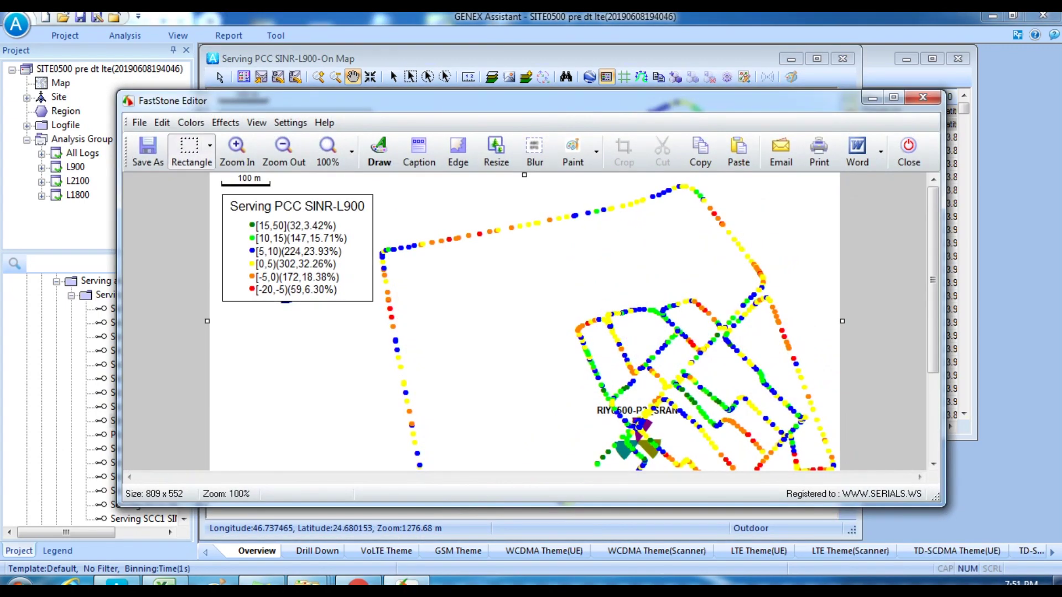
{"action": "left_click", "coordinate": [147, 152]}
{"action": "type", "text": "sinrr"}
{"action": "key", "text": "Return"}
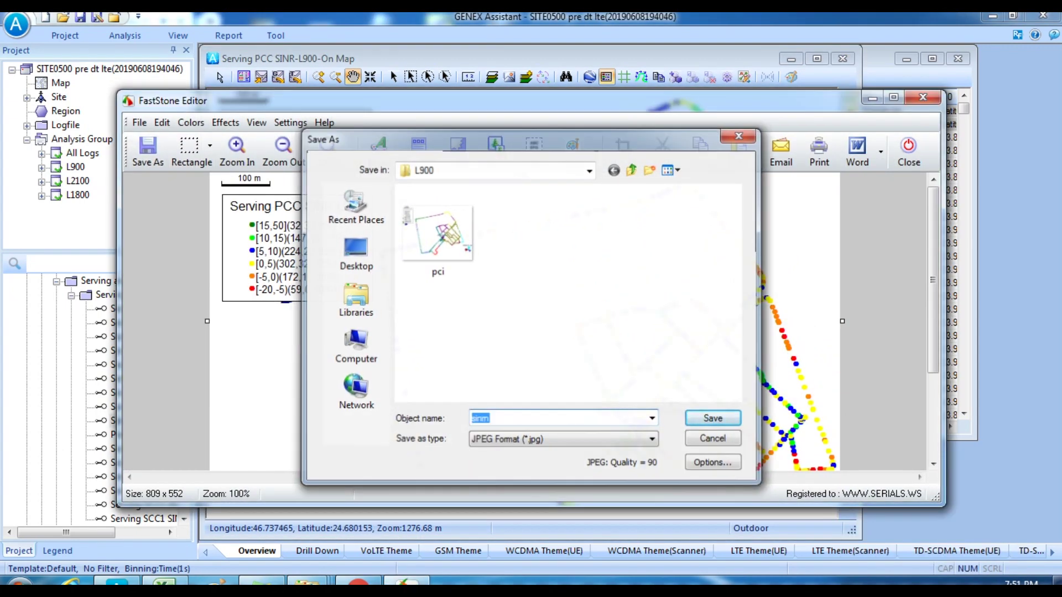
{"action": "key", "text": "Return"}
- Use the layer control to show the Serving RSRP-L900 layer on the map in place of Serving PCC SINR-L900
{"action": "left_click", "coordinate": [491, 77]}
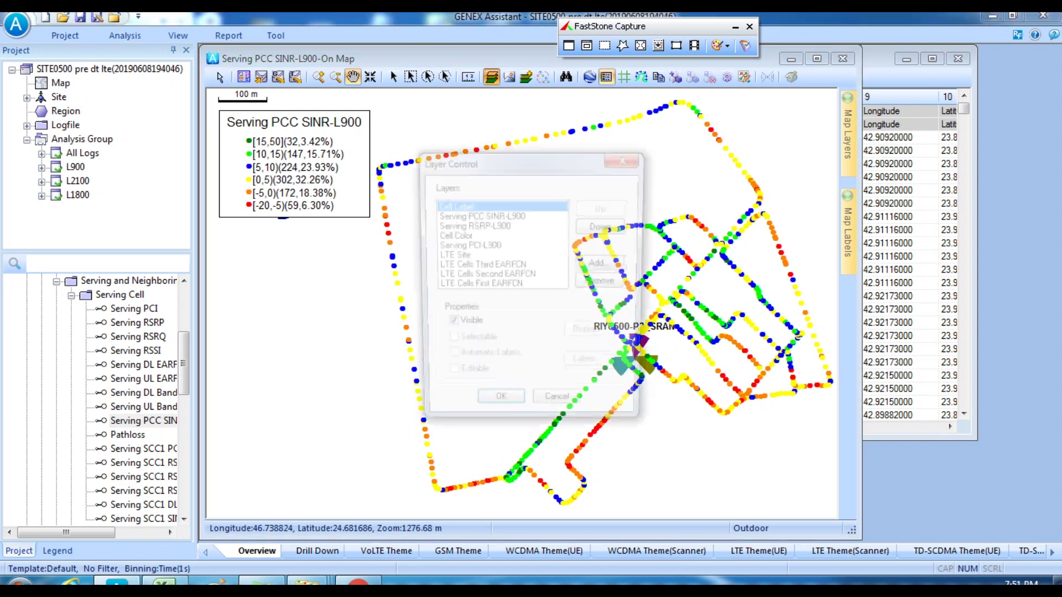
{"action": "left_click", "coordinate": [478, 215]}
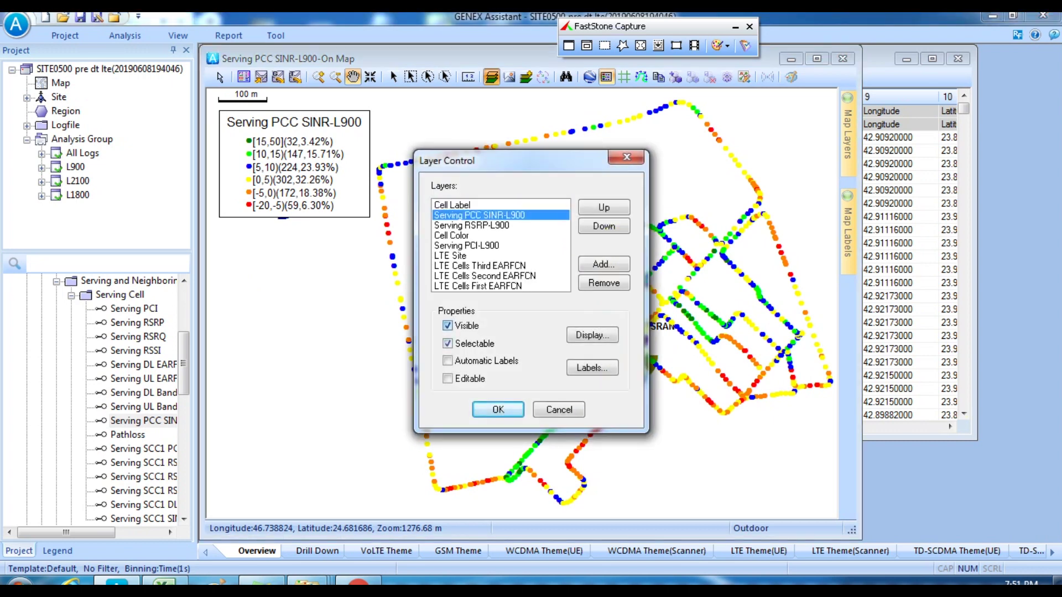
{"action": "left_click", "coordinate": [471, 225]}
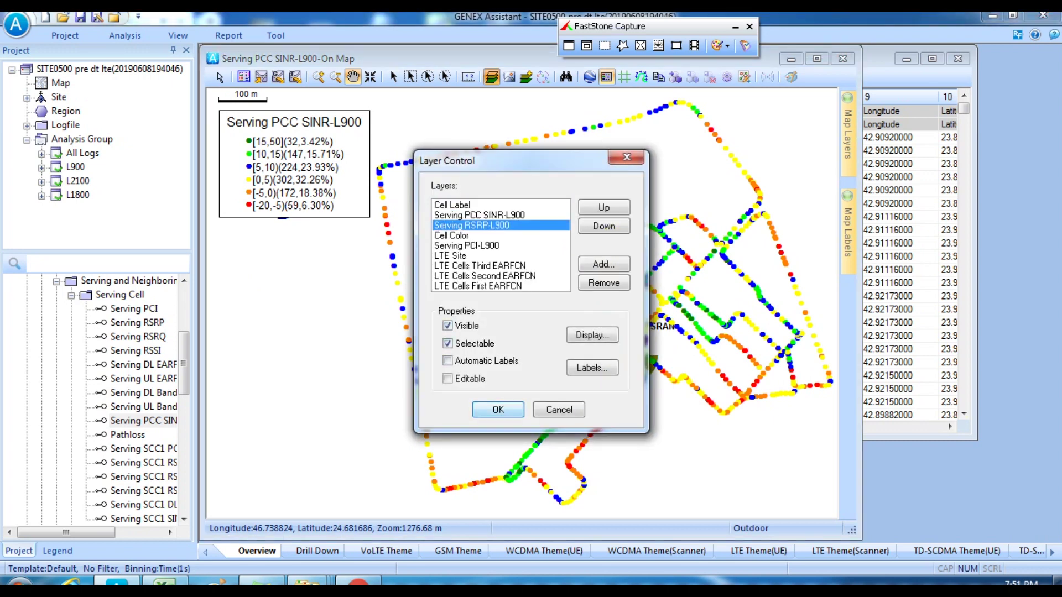
{"action": "left_click", "coordinate": [497, 409]}
- Capture the Serving RSRP map area and save the image as rsrp in the L900 folder
{"action": "left_click", "coordinate": [586, 45]}
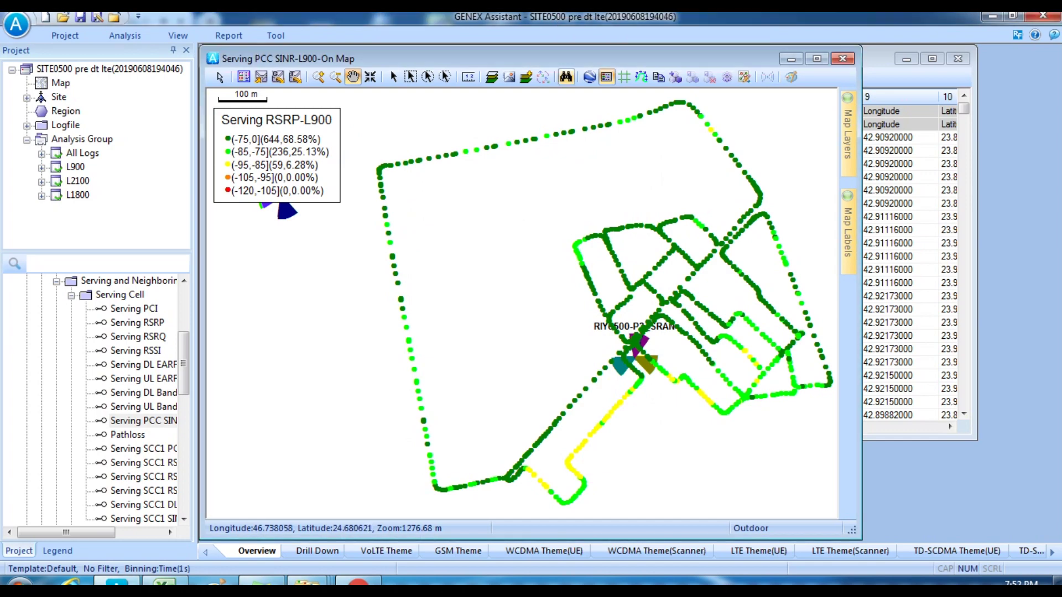
{"action": "left_click", "coordinate": [577, 193]}
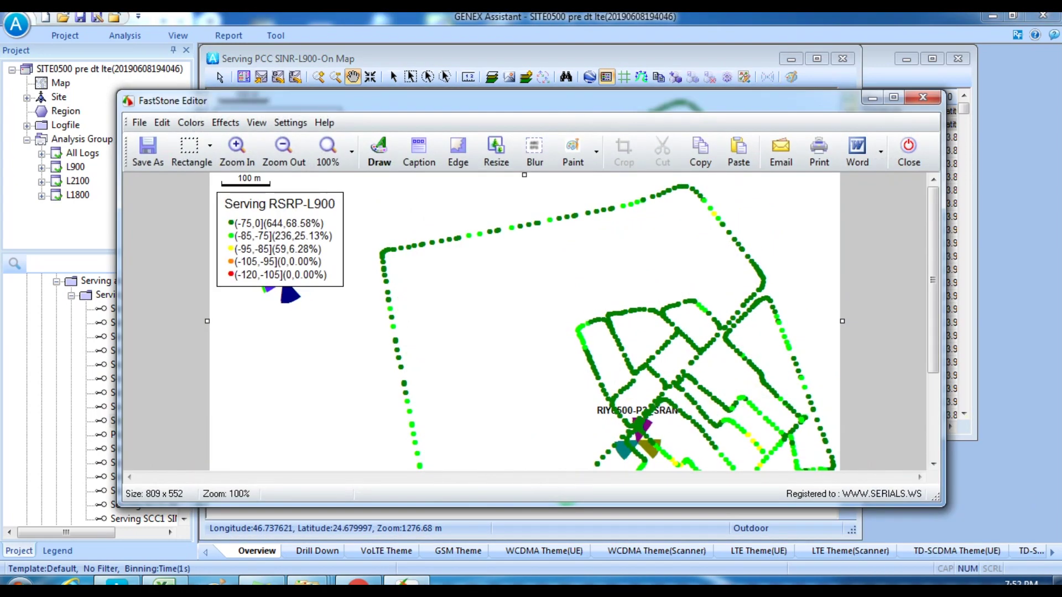
{"action": "left_click", "coordinate": [148, 149]}
{"action": "type", "text": "rsrp"}
{"action": "key", "text": "Return"}
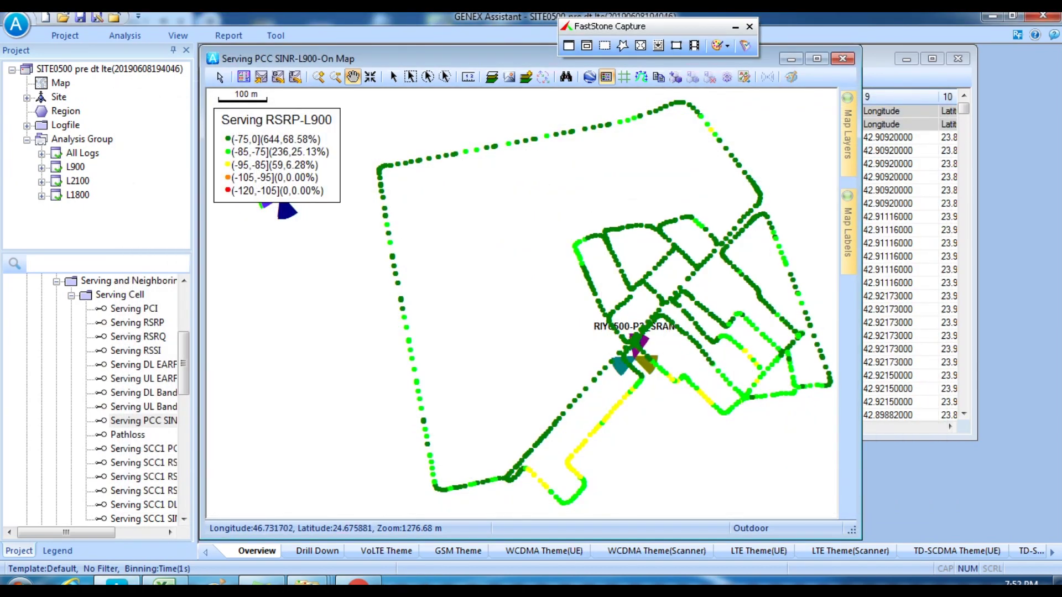
- Display the PCC MAC Throughput DL measurement of L900 on the map and add its legend with count and percent
{"action": "scroll", "coordinate": [183, 365], "scroll_direction": "down", "scroll_amount": 4}
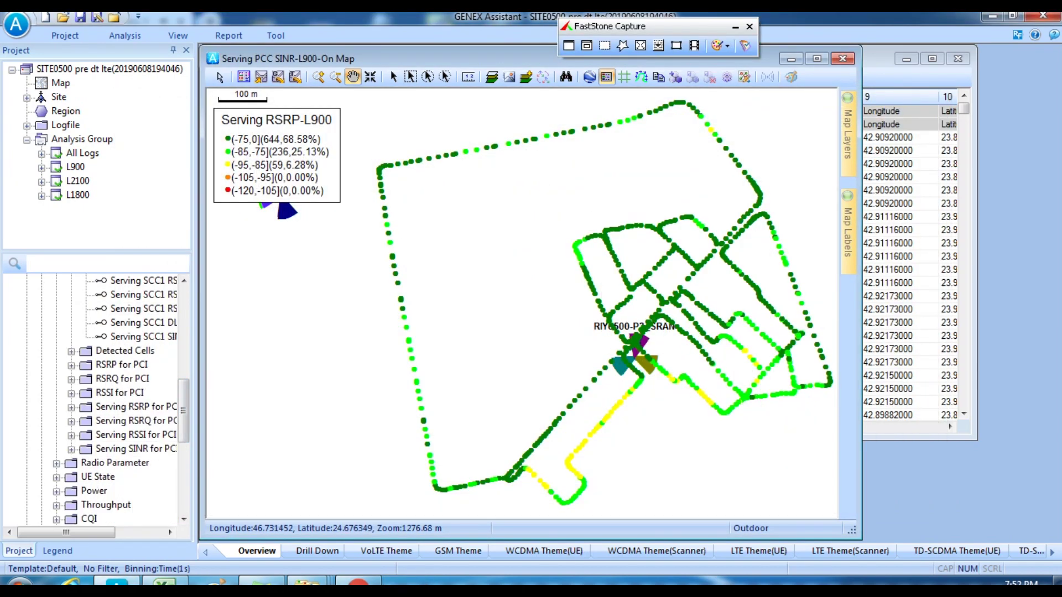
{"action": "double_click", "coordinate": [105, 505]}
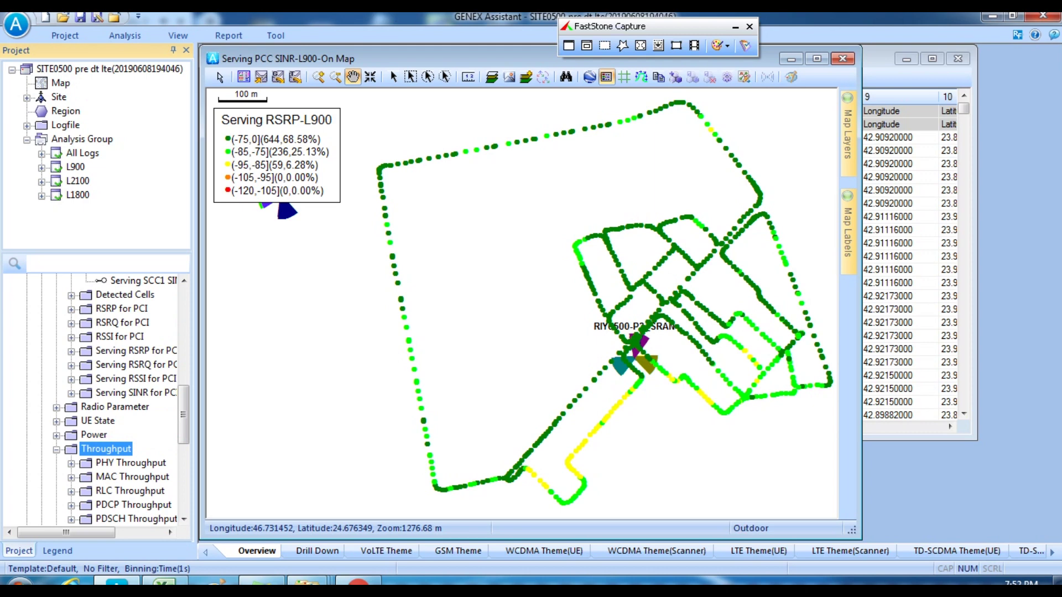
{"action": "double_click", "coordinate": [132, 477]}
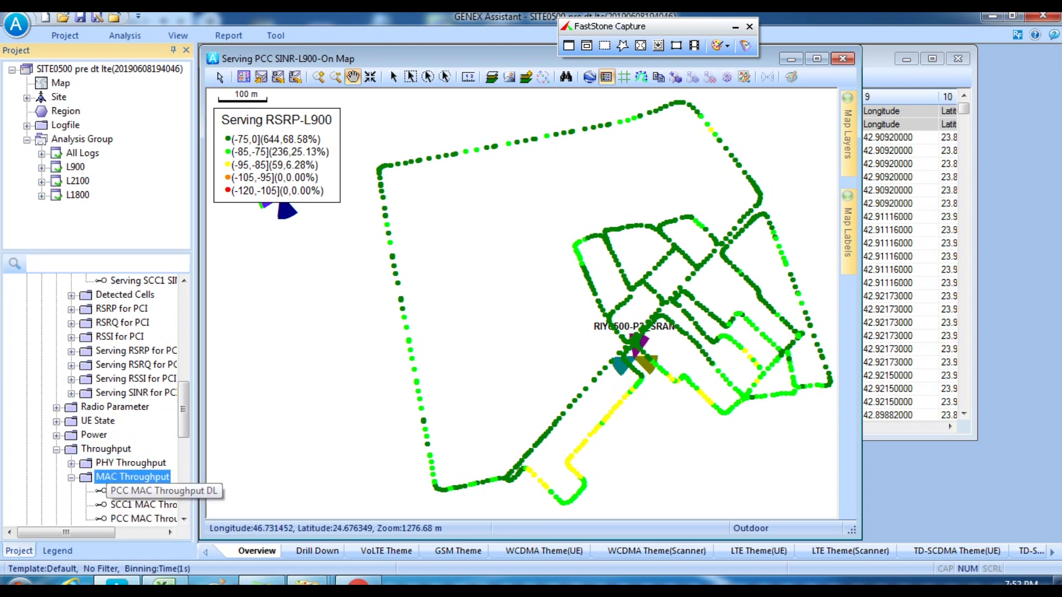
{"action": "left_click_drag", "start_coordinate": [133, 491], "coordinate": [753, 405]}
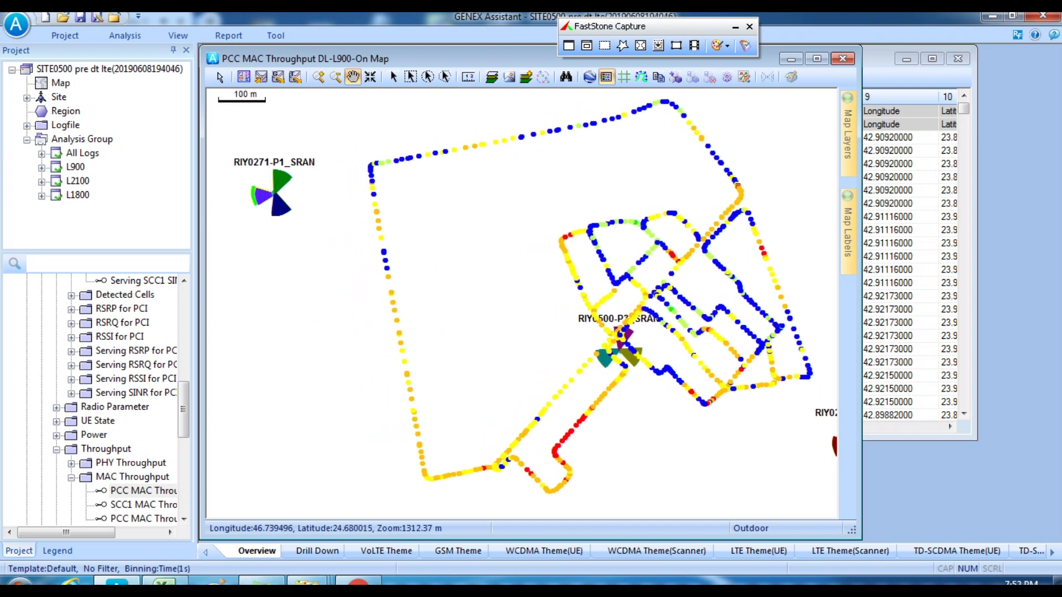
{"action": "key", "text": "Return"}
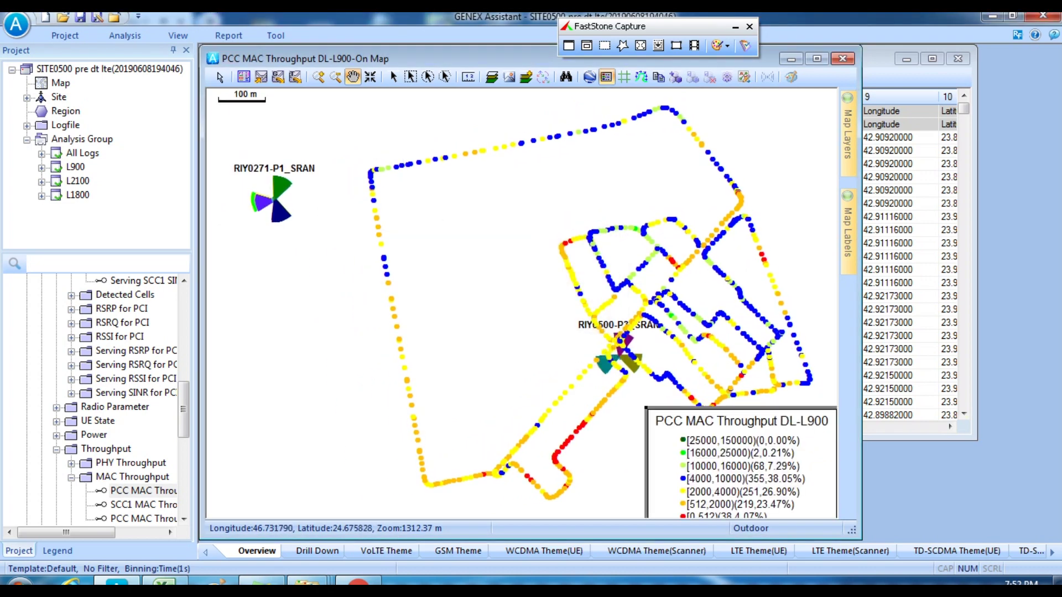
- Move the PCC MAC Throughput DL legend to the map's lower-left corner, then capture the map area as dl in the L900 folder
{"action": "left_click_drag", "start_coordinate": [741, 469], "coordinate": [303, 447]}
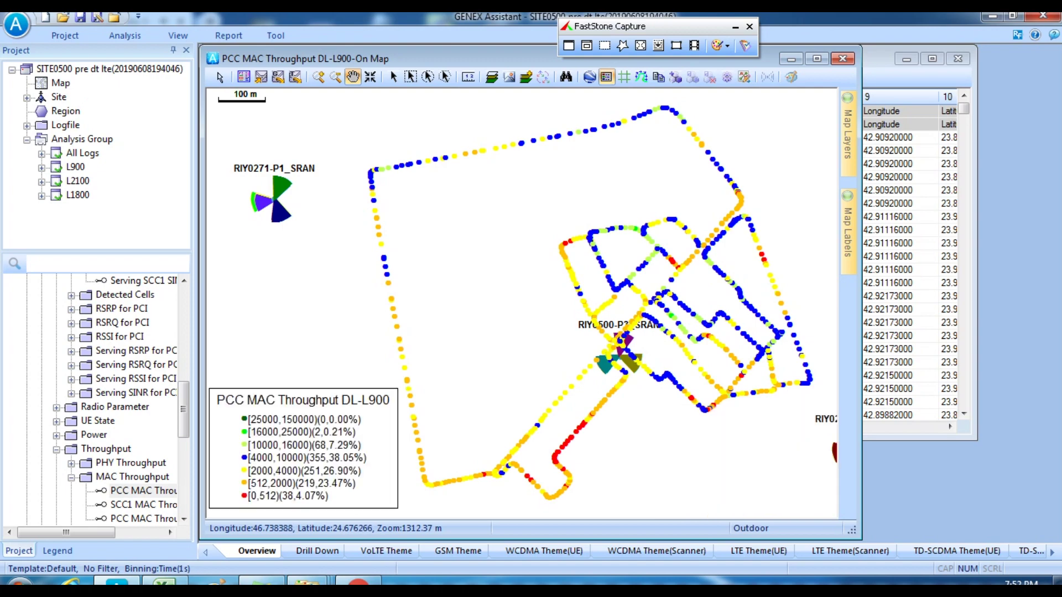
{"action": "left_click", "coordinate": [586, 45]}
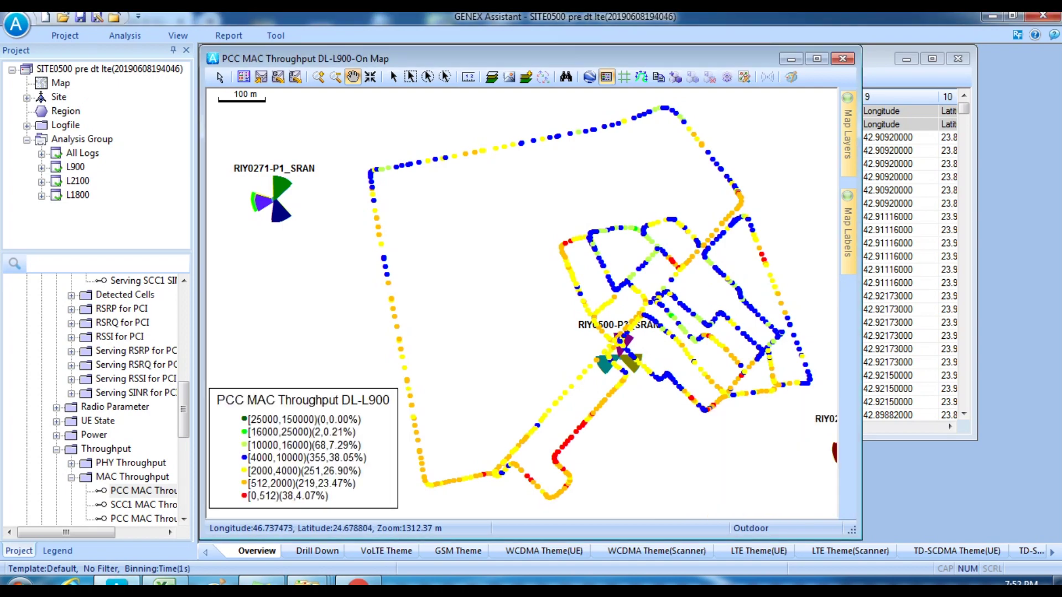
{"action": "left_click", "coordinate": [496, 244]}
{"action": "key", "text": "ctrl+s"}
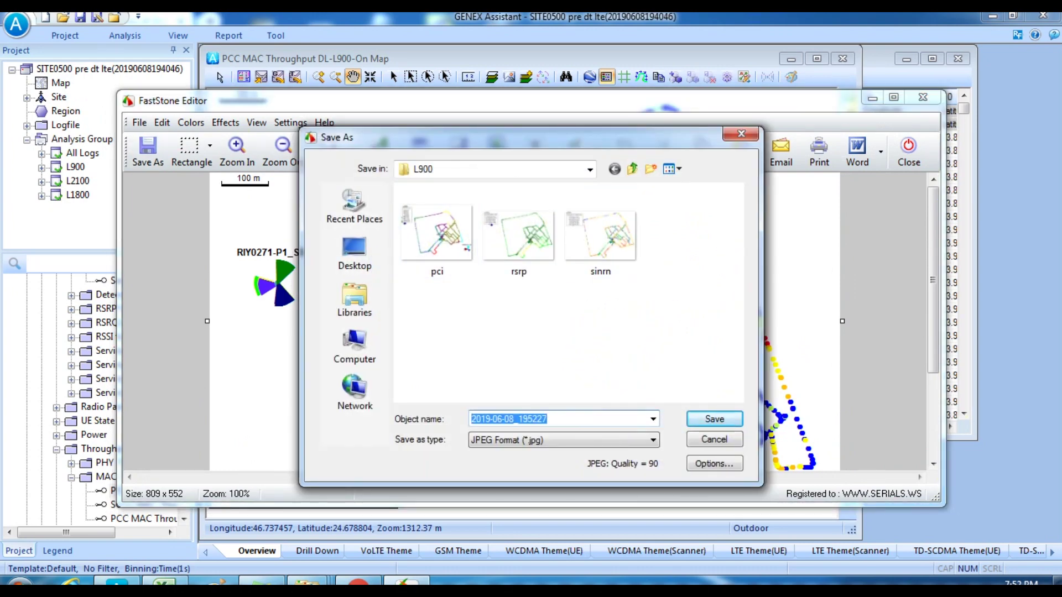
{"action": "type", "text": "dl"}
{"action": "key", "text": "Return"}
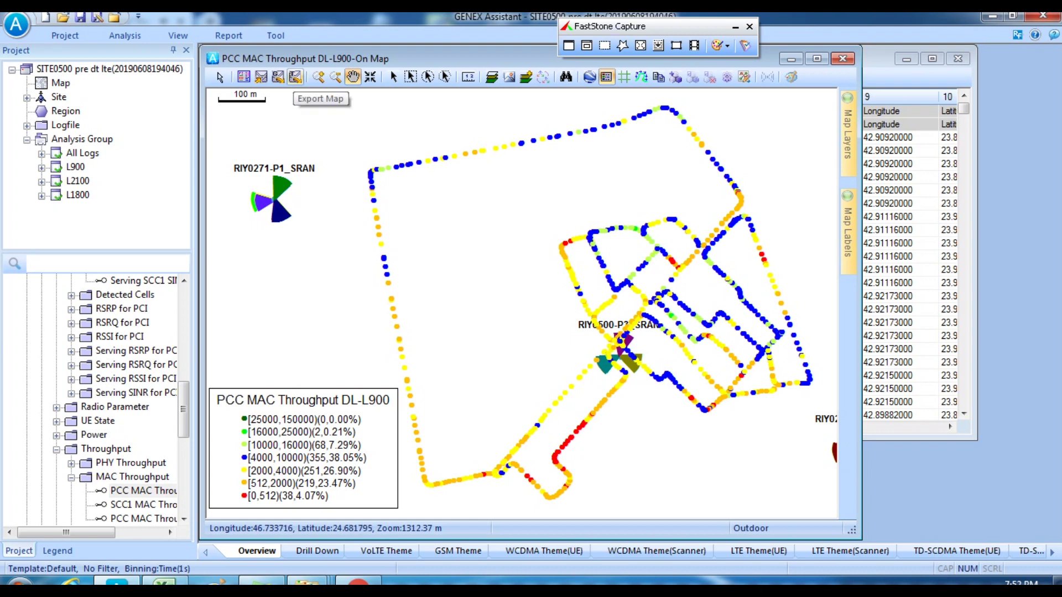
{"action": "left_click", "coordinate": [296, 77]}
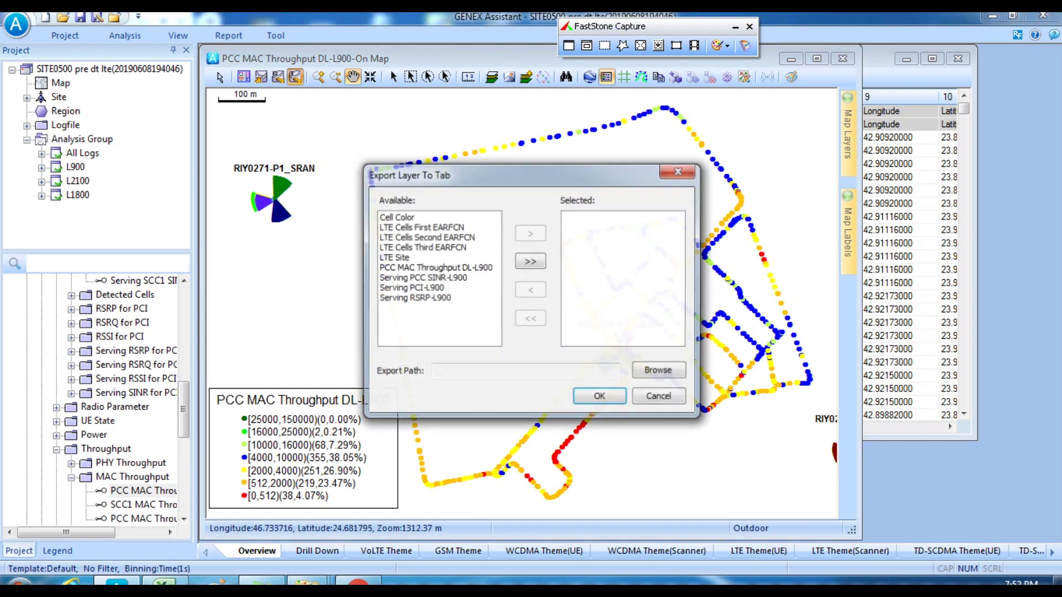
{"action": "left_click", "coordinate": [434, 267]}
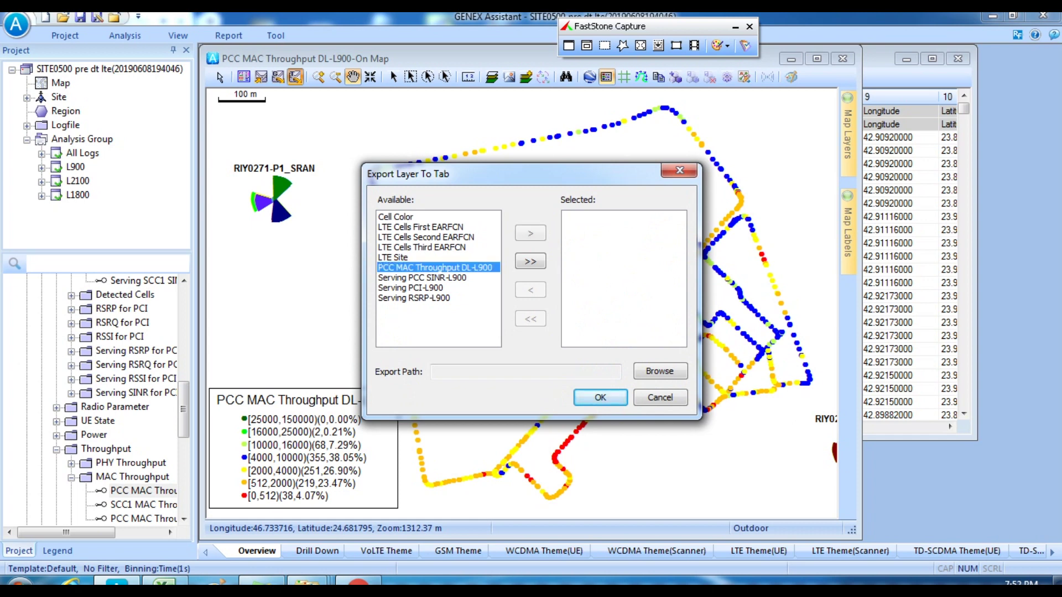
{"action": "left_click", "coordinate": [530, 233]}
{"action": "left_click", "coordinate": [660, 371]}
{"action": "left_click", "coordinate": [633, 170]}
{"action": "left_click", "coordinate": [679, 170]}
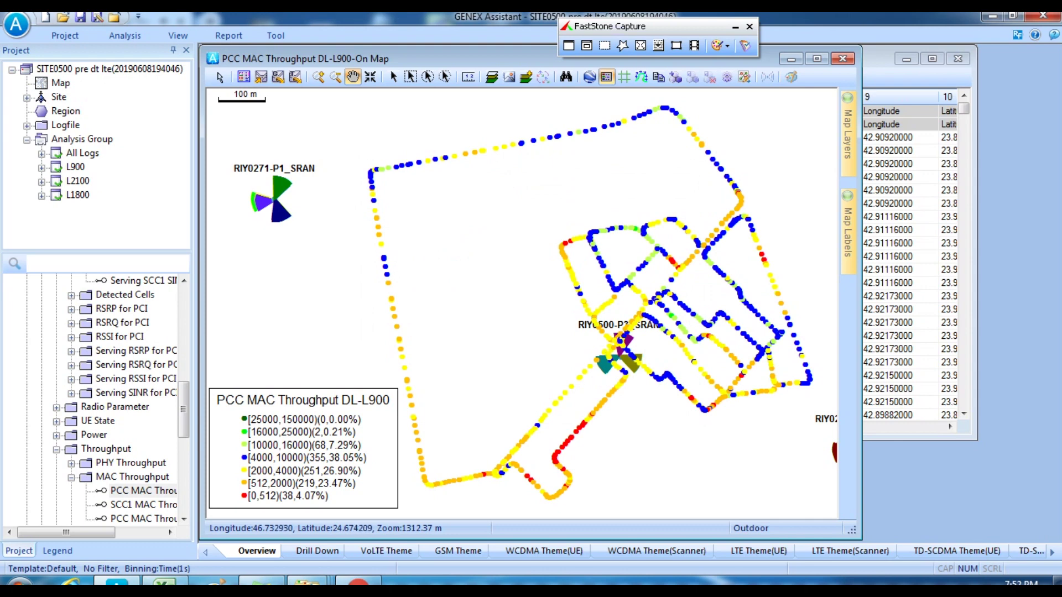
{"action": "left_click_drag", "start_coordinate": [288, 442], "coordinate": [288, 446]}
- Display the Serving PCI measurement of the L1800 analysis group on a map
{"action": "left_click", "coordinate": [75, 167]}
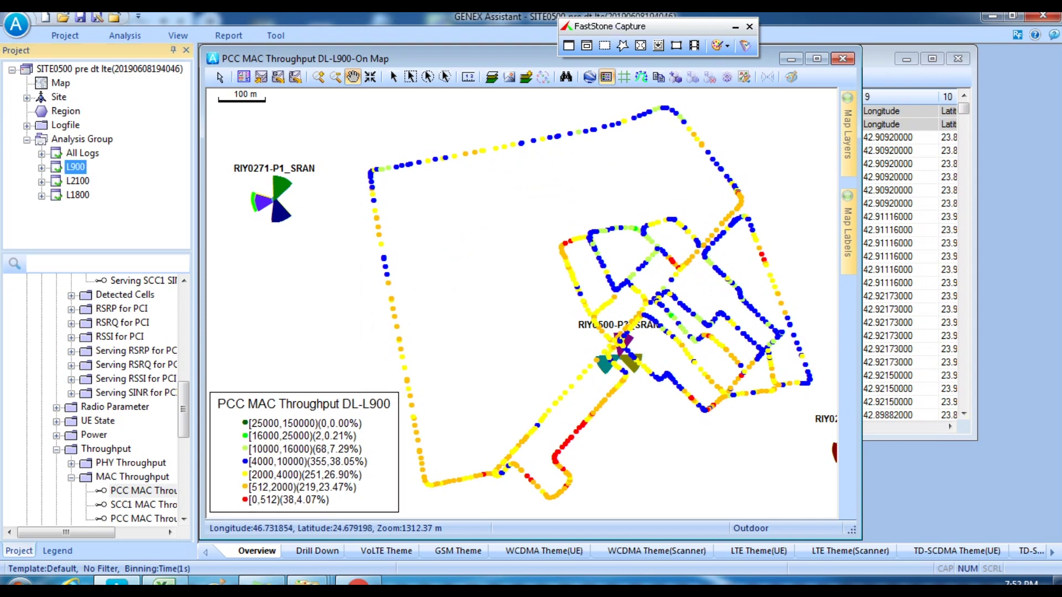
{"action": "key", "text": "Down"}
{"action": "key", "text": "Down"}
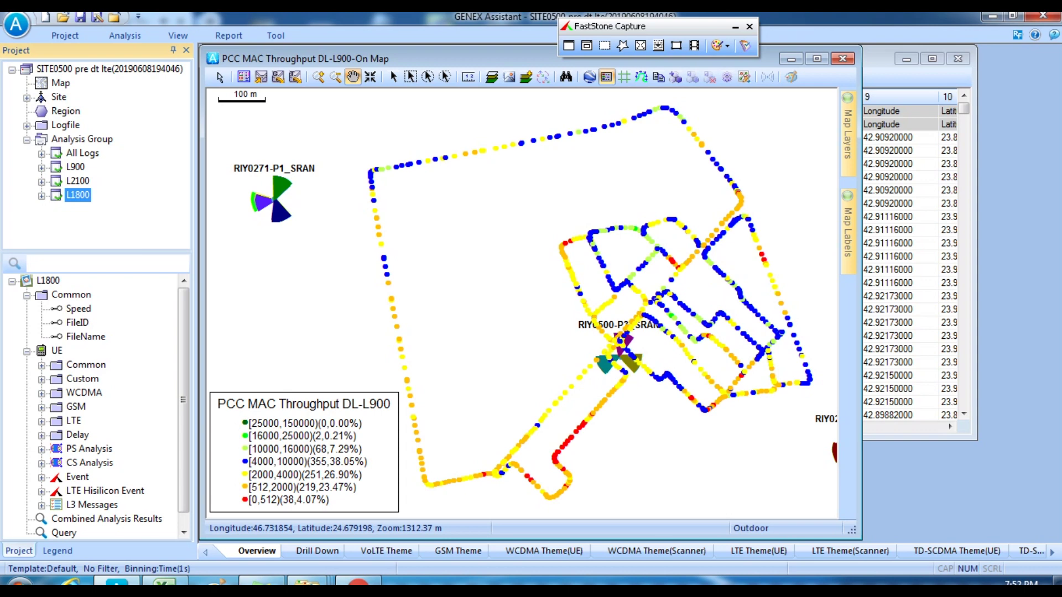
{"action": "double_click", "coordinate": [73, 421]}
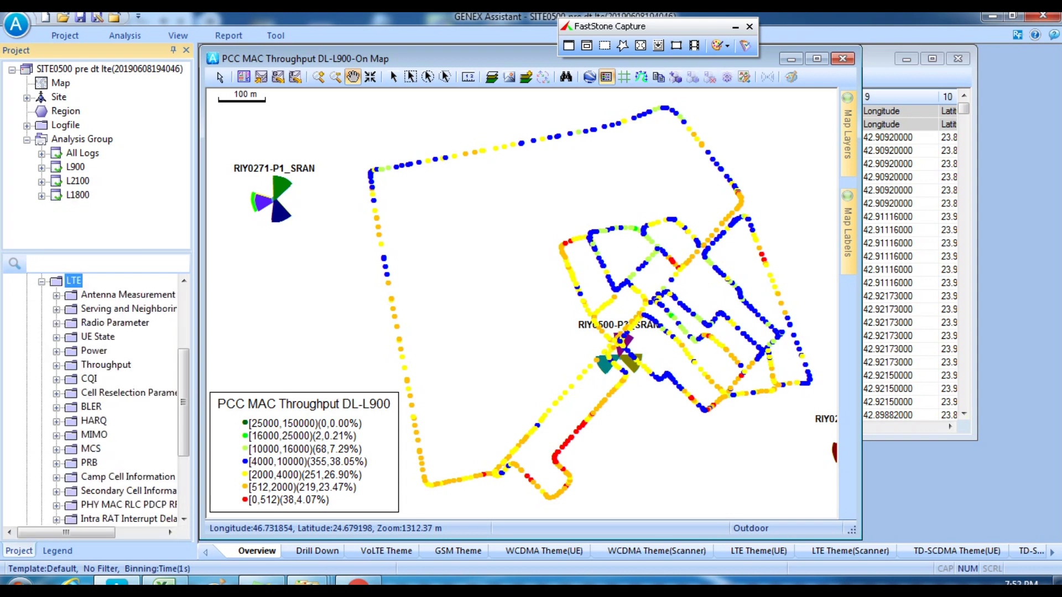
{"action": "double_click", "coordinate": [129, 309]}
{"action": "double_click", "coordinate": [120, 322]}
{"action": "left_click", "coordinate": [134, 308]}
{"action": "right_click", "coordinate": [134, 309]}
{"action": "left_click", "coordinate": [177, 323]}
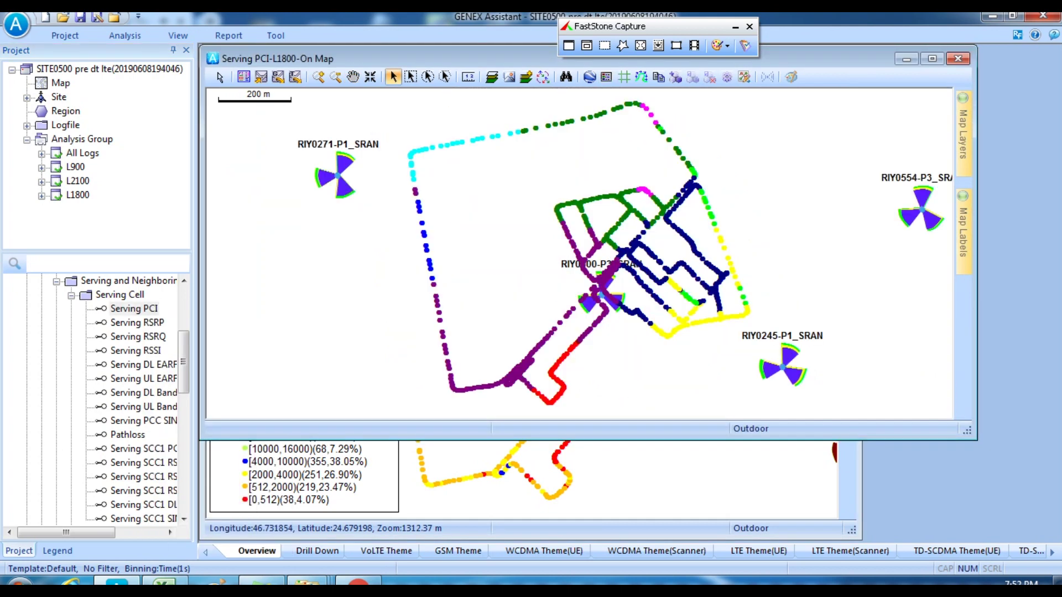
- Enlarge the Serving PCI-L1800 map window vertically and synchronize the site cell colours with the Serving PCI layer
{"action": "left_click_drag", "start_coordinate": [974, 438], "coordinate": [896, 541]}
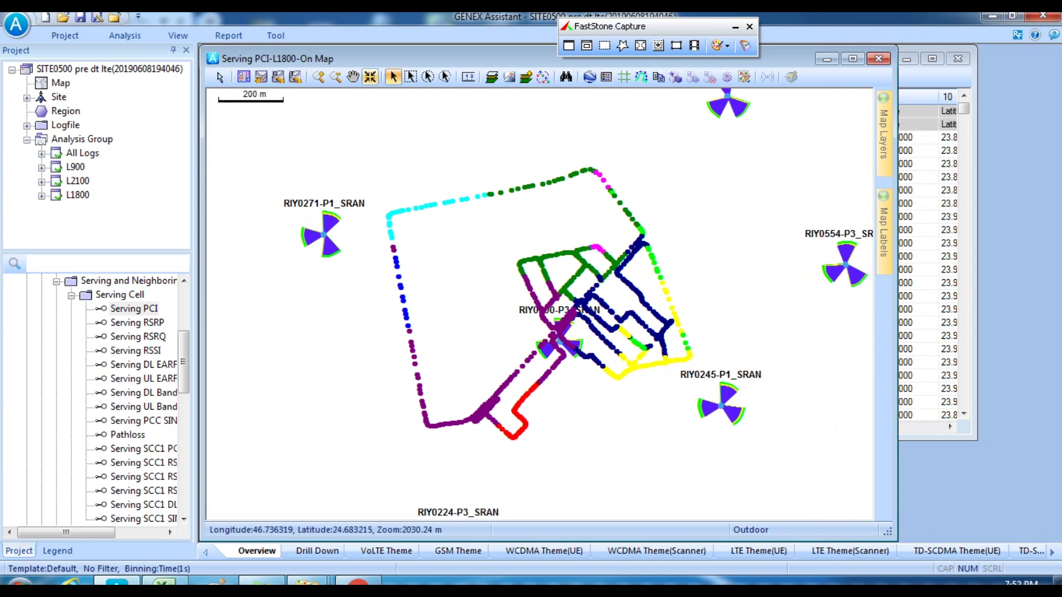
{"action": "left_click", "coordinate": [542, 77]}
{"action": "left_click", "coordinate": [554, 376]}
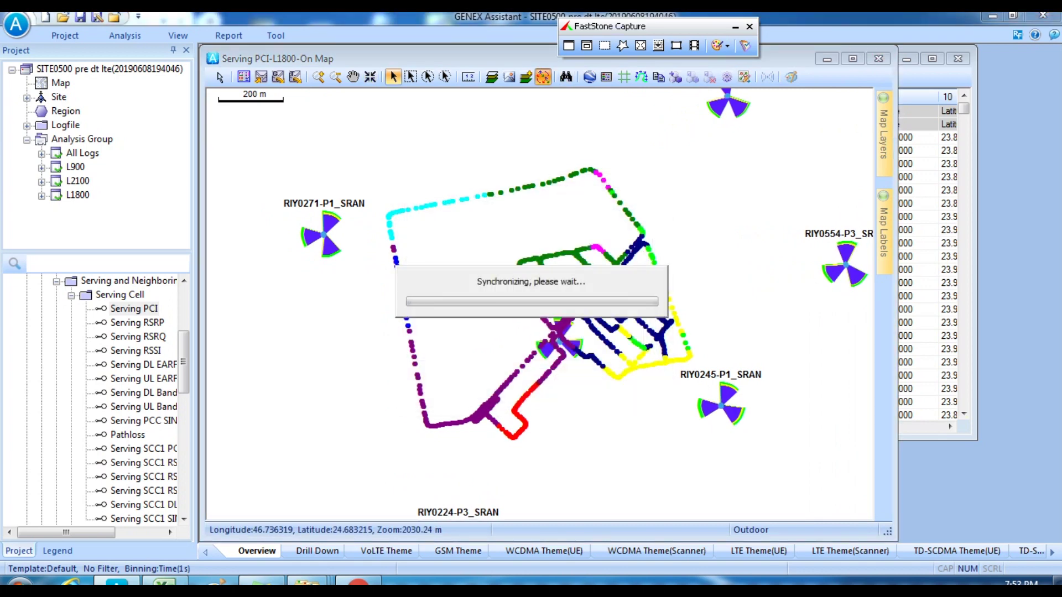
{"action": "left_click_drag", "start_coordinate": [349, 165], "coordinate": [766, 486]}
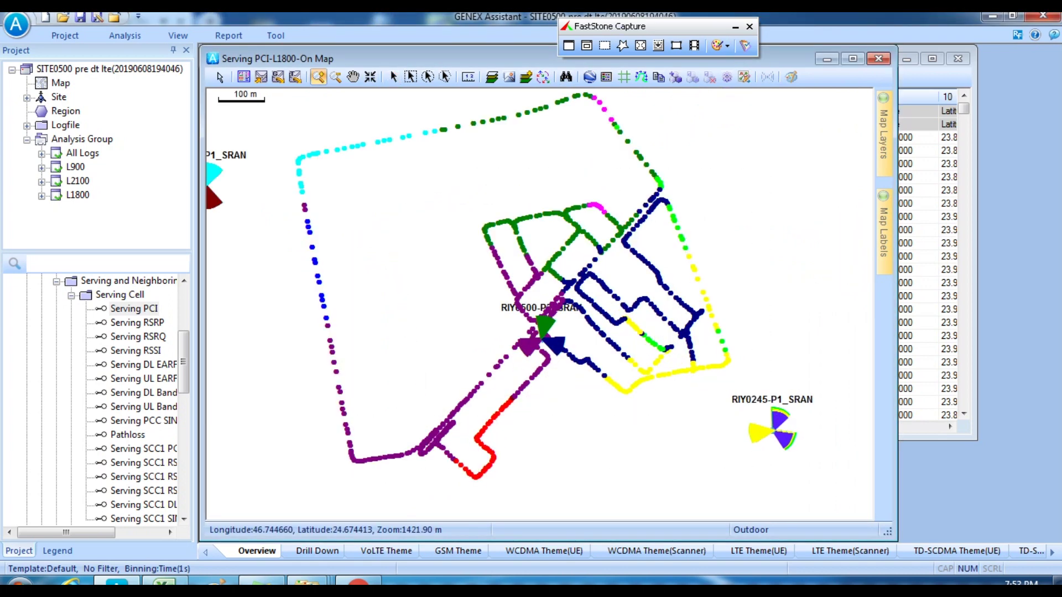
{"action": "left_click", "coordinate": [353, 77]}
{"action": "left_click_drag", "start_coordinate": [509, 255], "coordinate": [602, 280]}
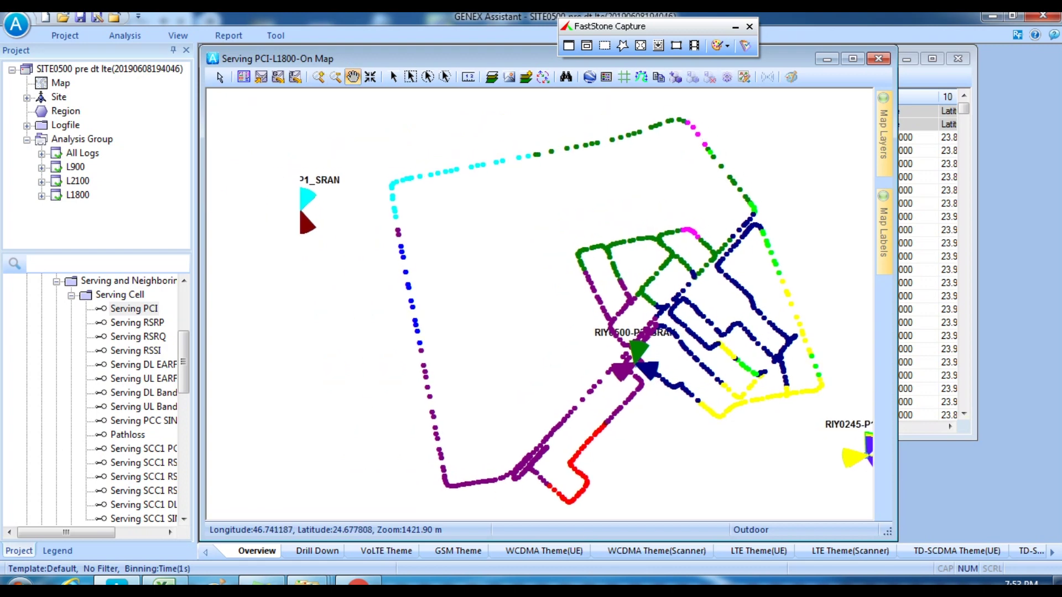
- Add the Serving PCI-L1800 legend with count and percent and place it in the map's upper-left corner
{"action": "left_click", "coordinate": [606, 77]}
{"action": "left_click", "coordinate": [581, 334]}
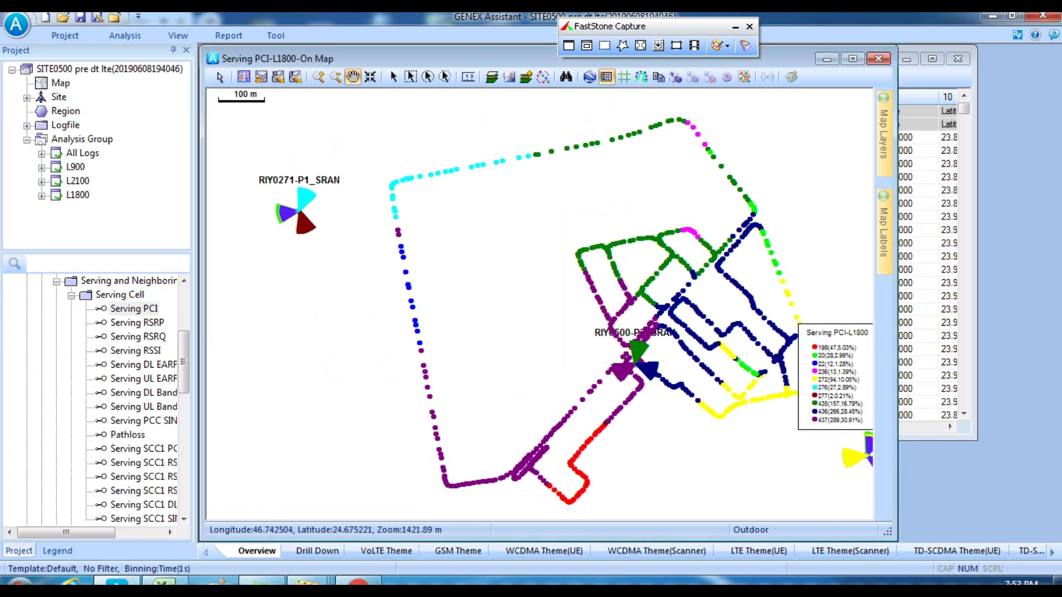
{"action": "left_click_drag", "start_coordinate": [834, 332], "coordinate": [254, 116]}
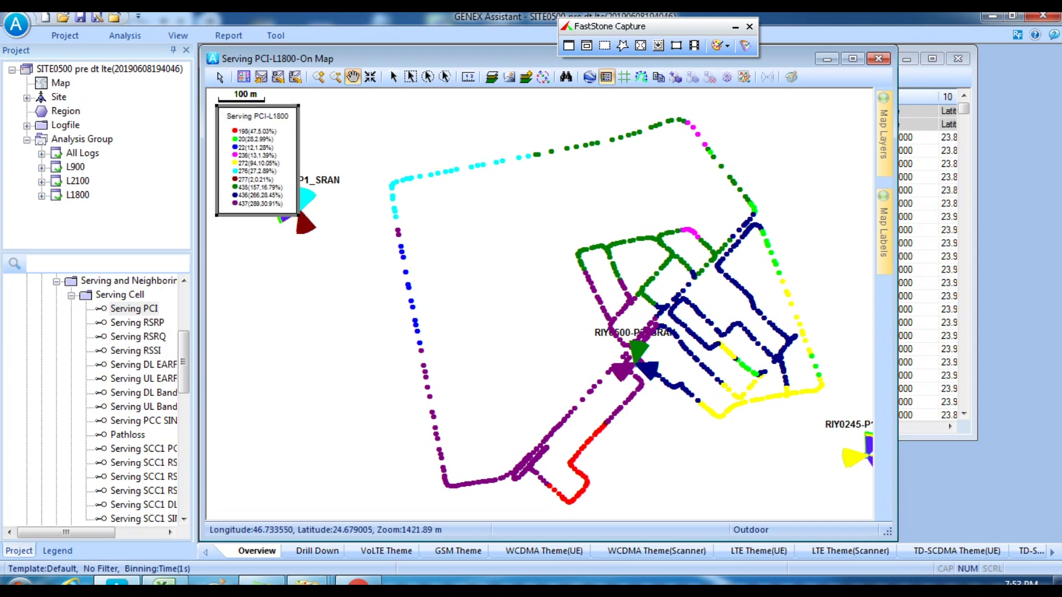
- Capture the Serving PCI map area and create a new L1800 folder beside the L900 folder as the save location
{"action": "left_click", "coordinate": [587, 46]}
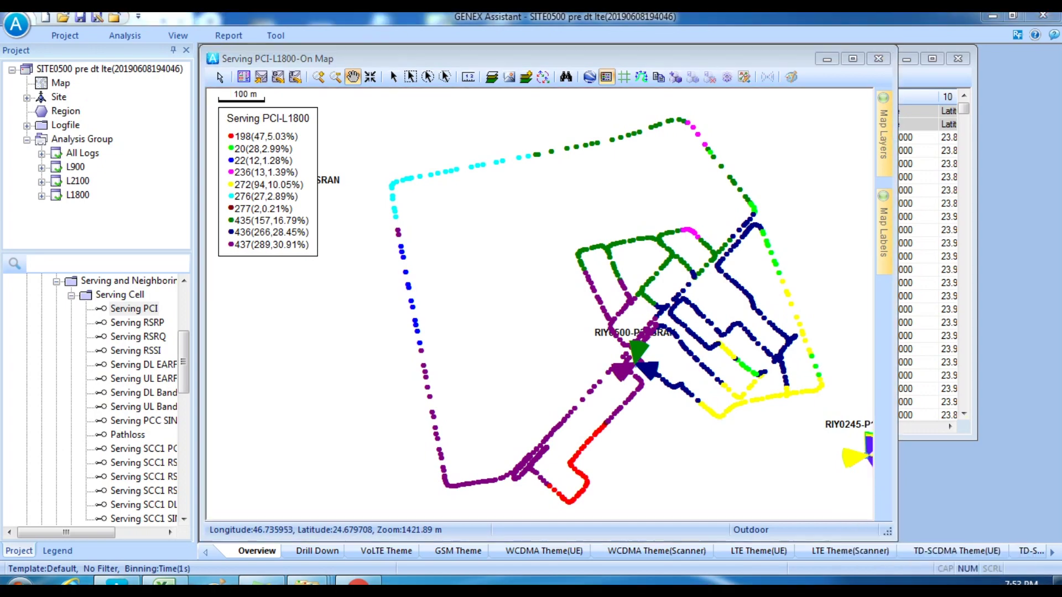
{"action": "left_click", "coordinate": [539, 304]}
{"action": "left_click", "coordinate": [148, 152]}
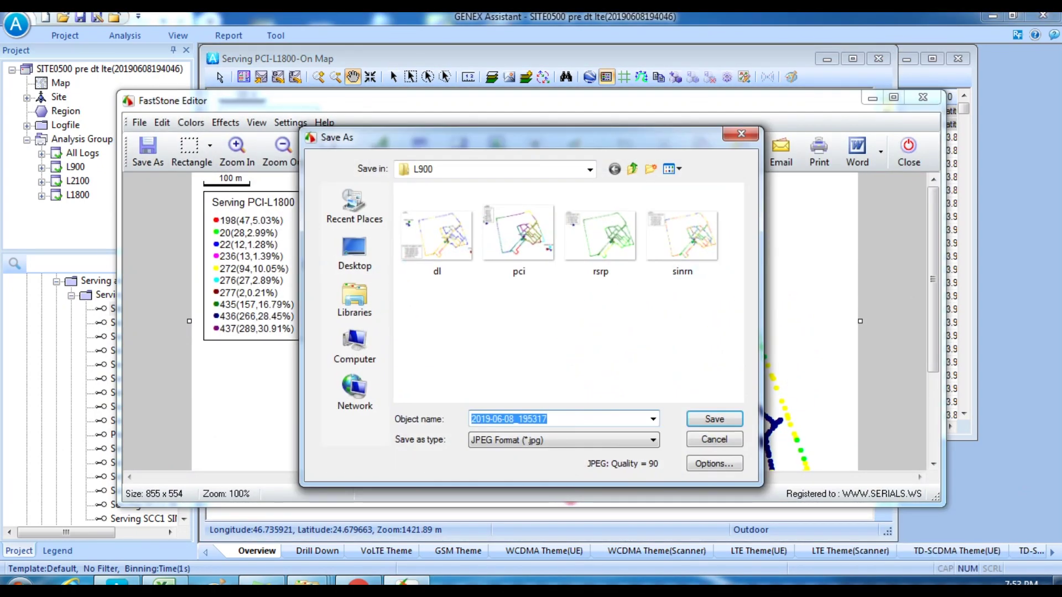
{"action": "left_click", "coordinate": [632, 168]}
{"action": "left_click", "coordinate": [650, 168]}
{"action": "type", "text": "L1800"}
{"action": "key", "text": "Return"}
{"action": "key", "text": "Return"}
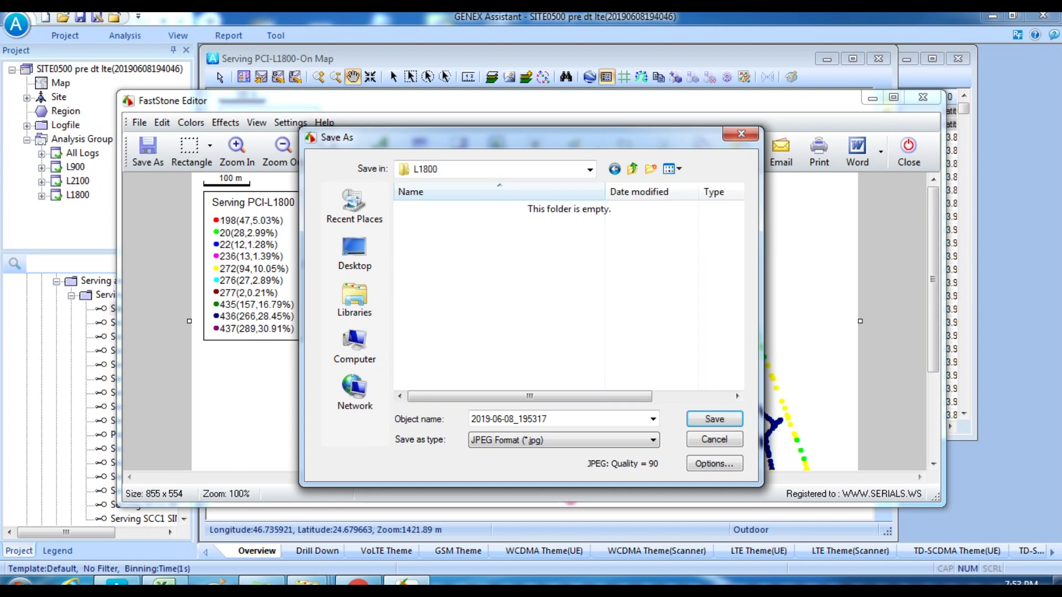
- Save the captured image as PCI in JPEG format in the L1800 folder
{"action": "left_click", "coordinate": [508, 419]}
{"action": "type", "text": "PCI"}
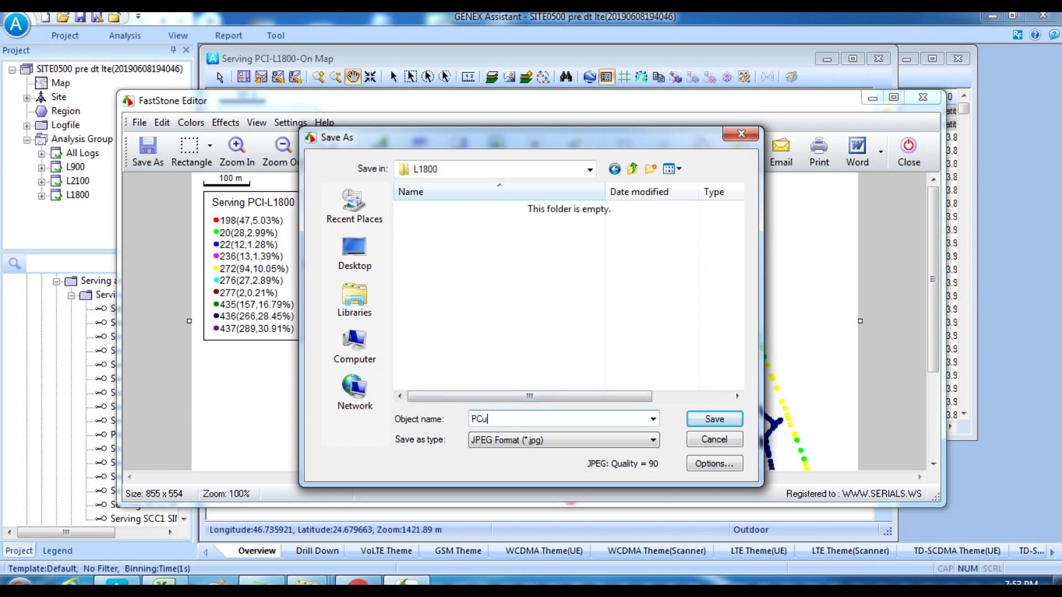
{"action": "key", "text": "Return"}
- Display Serving RSRP of L1800 on the map and place its legend with count and percent in the upper-left corner
{"action": "left_click_drag", "start_coordinate": [136, 323], "coordinate": [560, 326]}
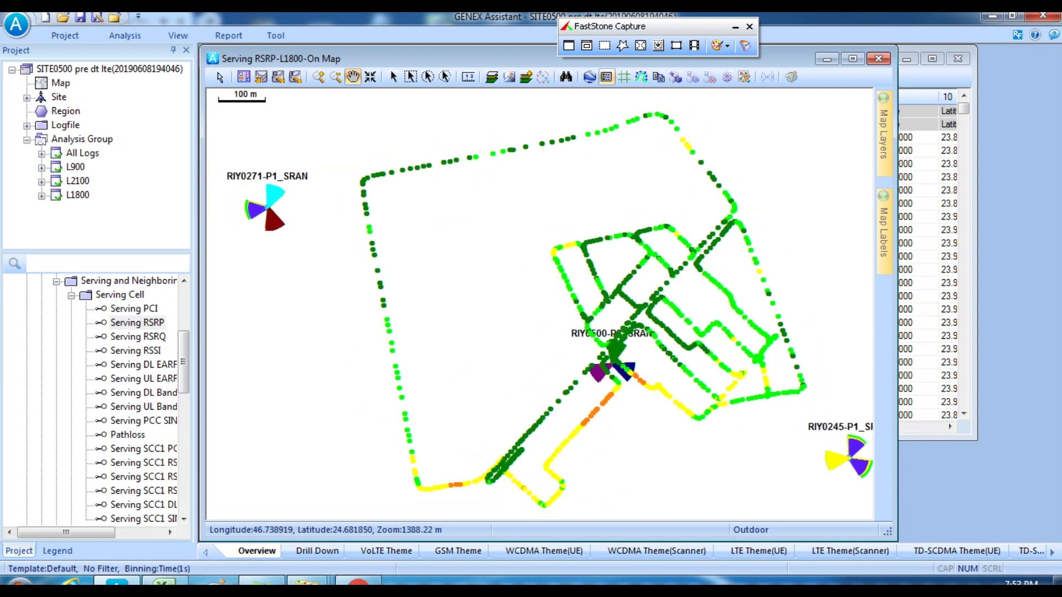
{"action": "left_click", "coordinate": [606, 76]}
{"action": "left_click", "coordinate": [576, 335]}
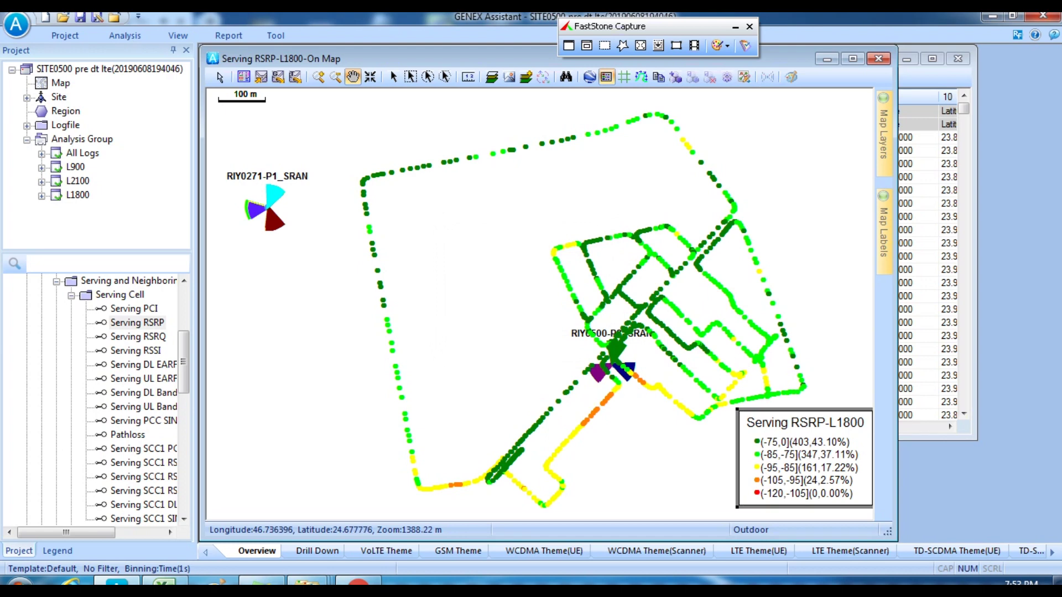
{"action": "left_click_drag", "start_coordinate": [804, 457], "coordinate": [282, 155]}
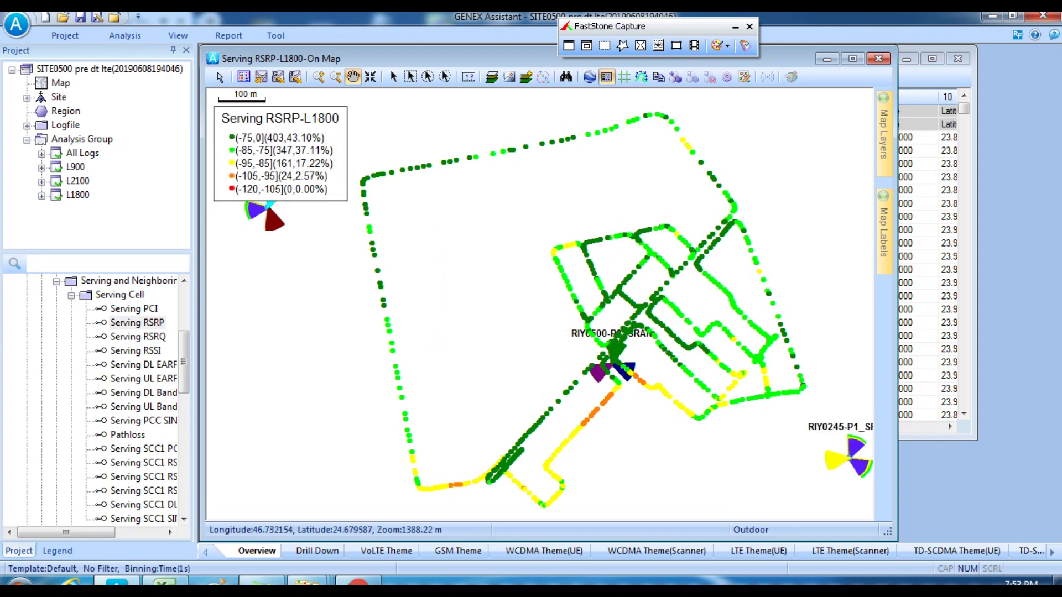
- Expand the map's data layers and open the legend of the Serving RSRP-L1800 layer for modification
{"action": "scroll", "coordinate": [539, 304], "scroll_direction": "up", "scroll_amount": 4}
{"action": "scroll", "coordinate": [539, 304], "scroll_direction": "down", "scroll_amount": 4}
{"action": "mouse_move", "coordinate": [883, 133]}
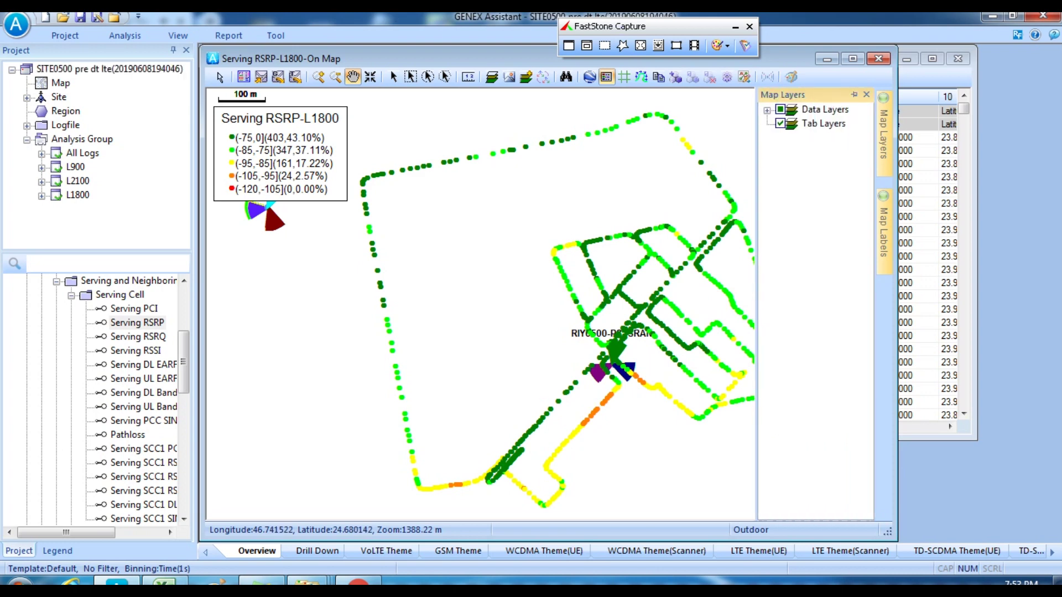
{"action": "left_click", "coordinate": [767, 110]}
{"action": "left_click_drag", "start_coordinate": [756, 249], "coordinate": [532, 249]}
{"action": "left_click", "coordinate": [647, 305]}
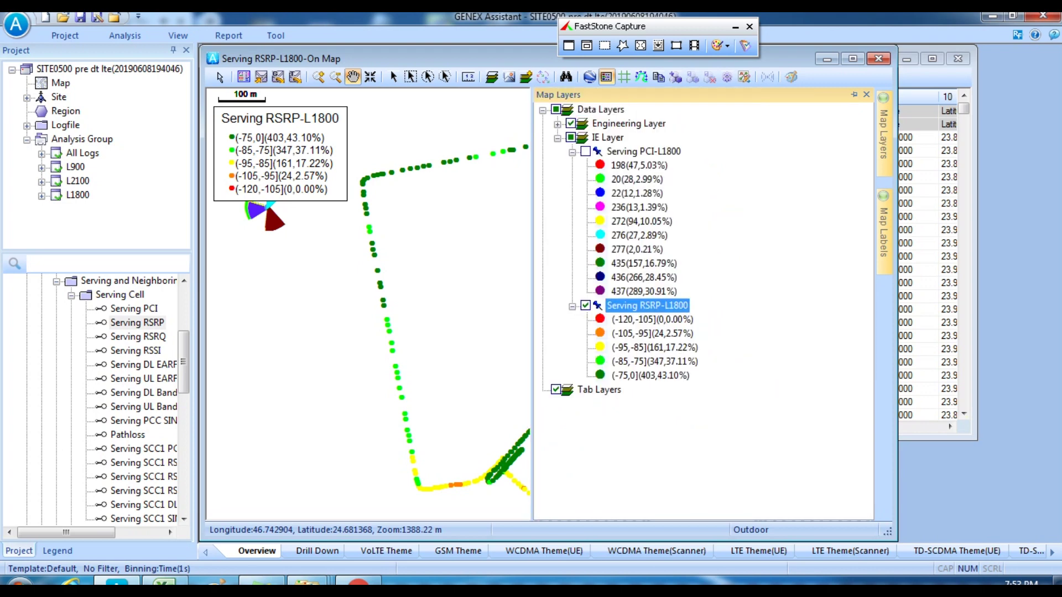
{"action": "right_click", "coordinate": [657, 306]}
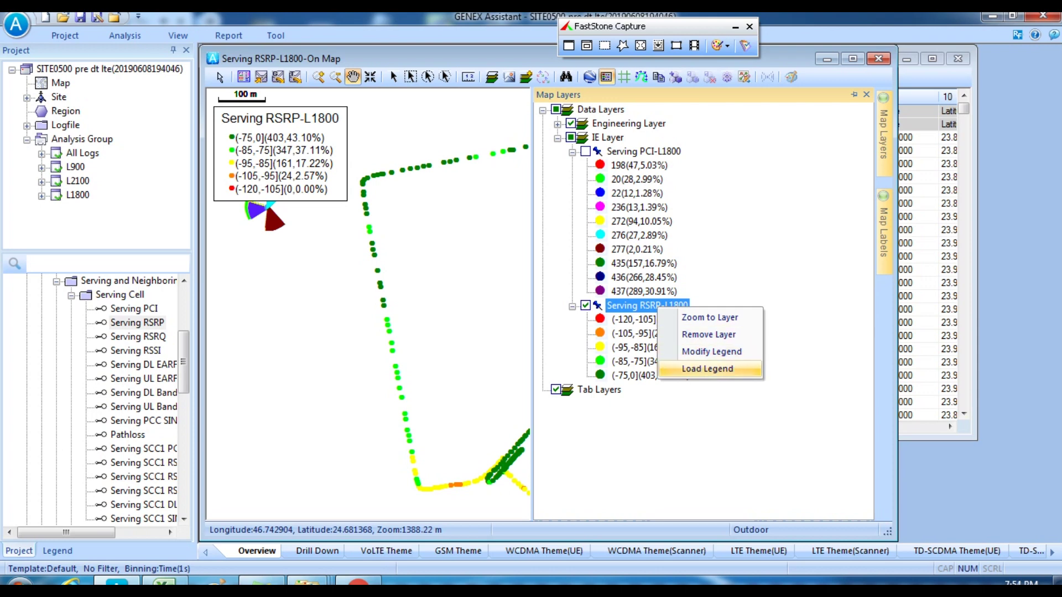
{"action": "left_click", "coordinate": [711, 351]}
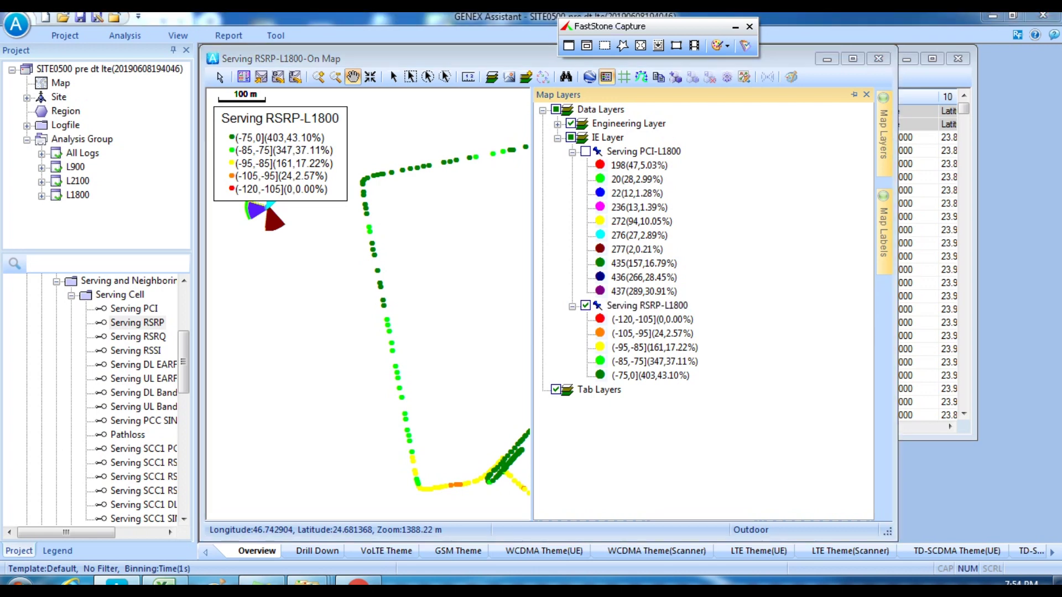
- Review each colour range in the RSRP legend and the symbol settings of the -75 to 0 range
{"action": "left_click", "coordinate": [468, 360]}
{"action": "left_click", "coordinate": [468, 347]}
{"action": "left_click", "coordinate": [469, 333]}
{"action": "left_click", "coordinate": [468, 320]}
{"action": "left_click", "coordinate": [469, 307]}
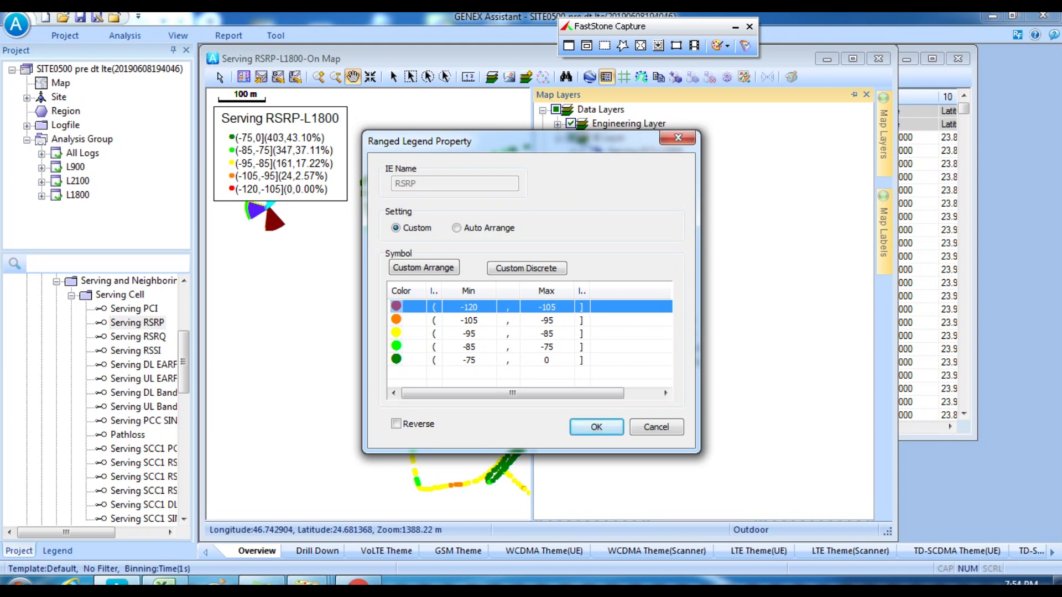
{"action": "left_click", "coordinate": [468, 360]}
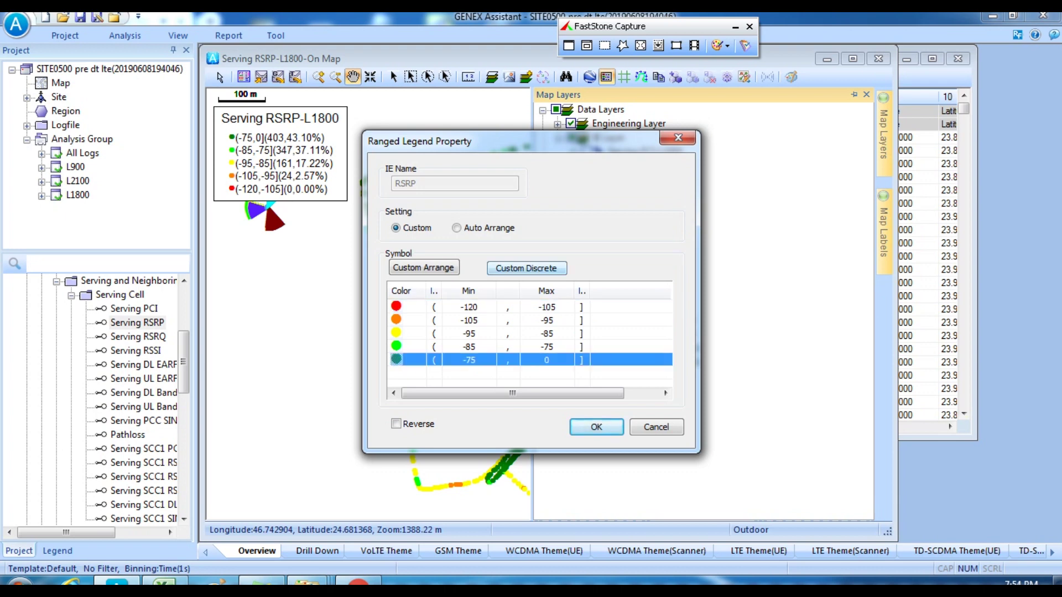
{"action": "double_click", "coordinate": [468, 360]}
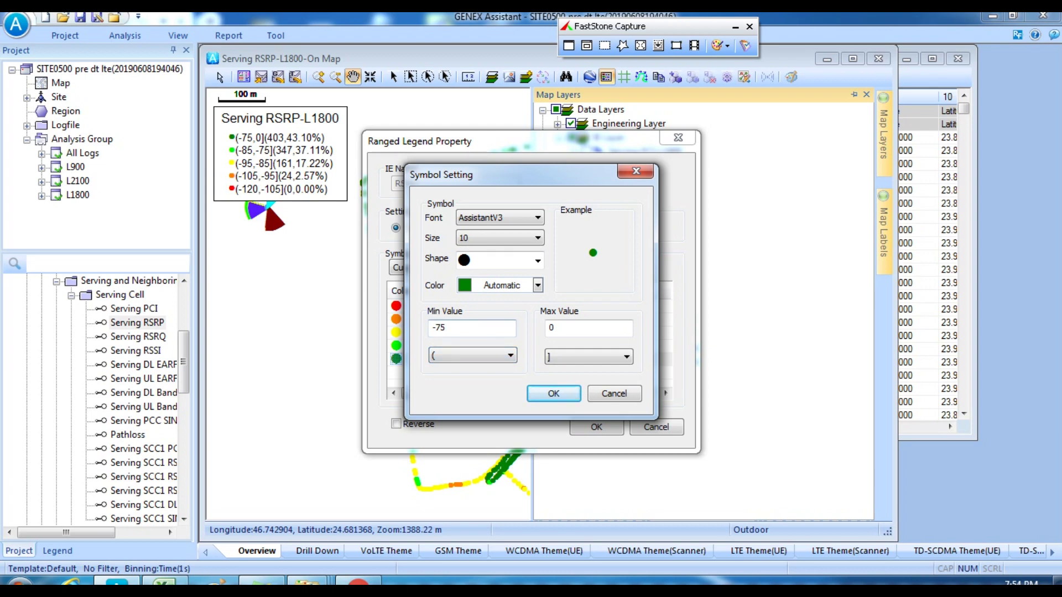
{"action": "left_click", "coordinate": [636, 171]}
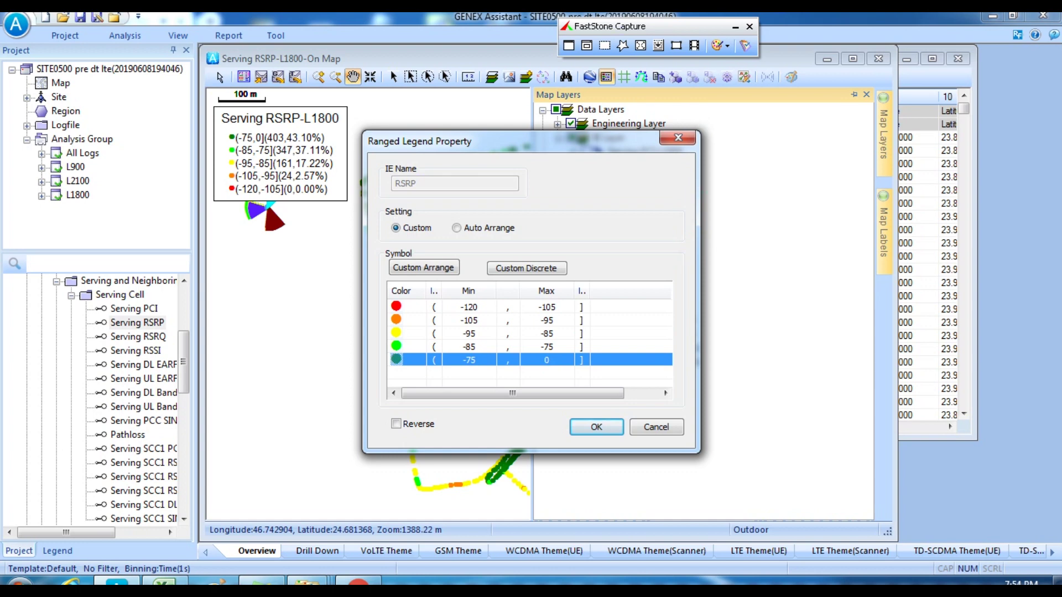
{"action": "key", "text": "Up"}
{"action": "key", "text": "Up"}
{"action": "key", "text": "Up"}
{"action": "key", "text": "Up"}
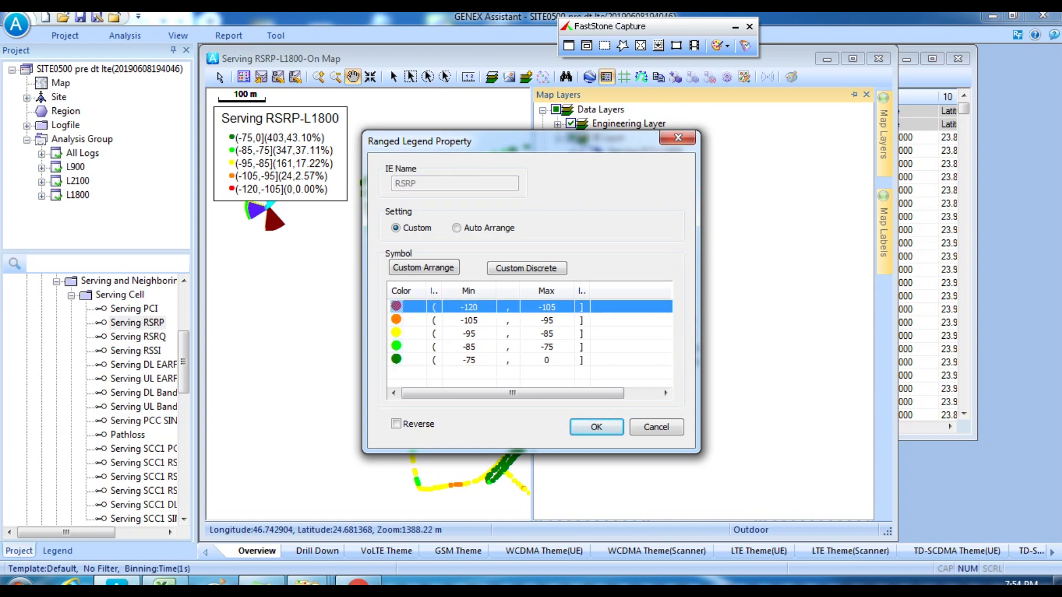
{"action": "left_click", "coordinate": [596, 427]}
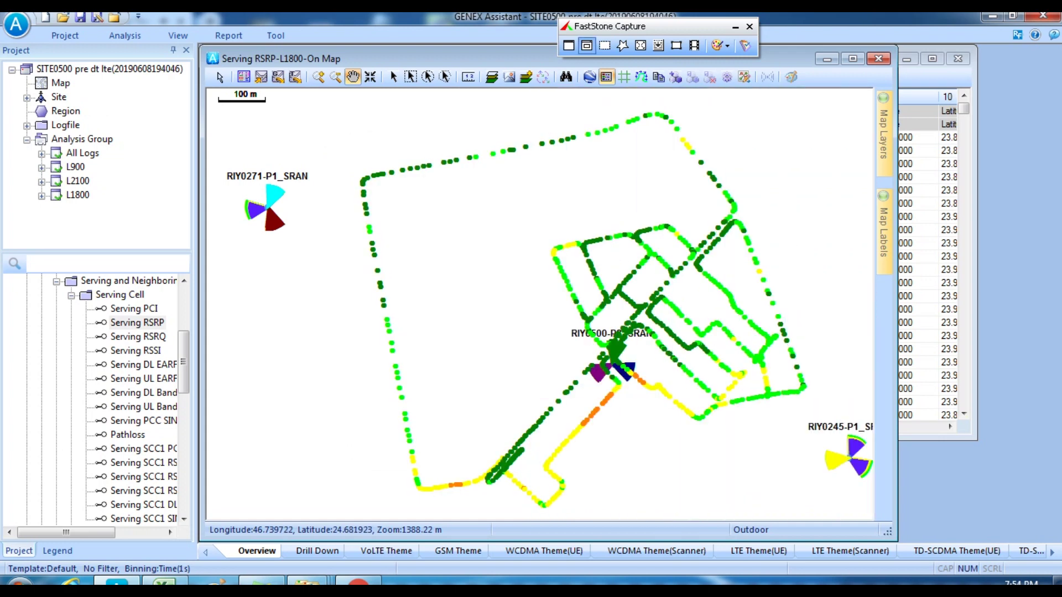
{"action": "left_click", "coordinate": [884, 583]}
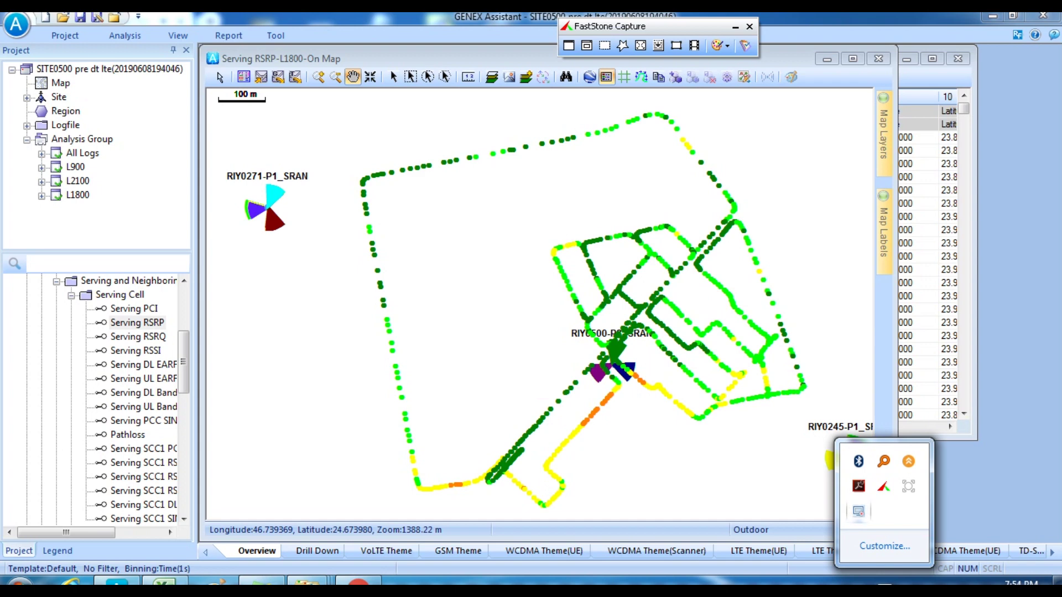
{"action": "right_click", "coordinate": [858, 511]}
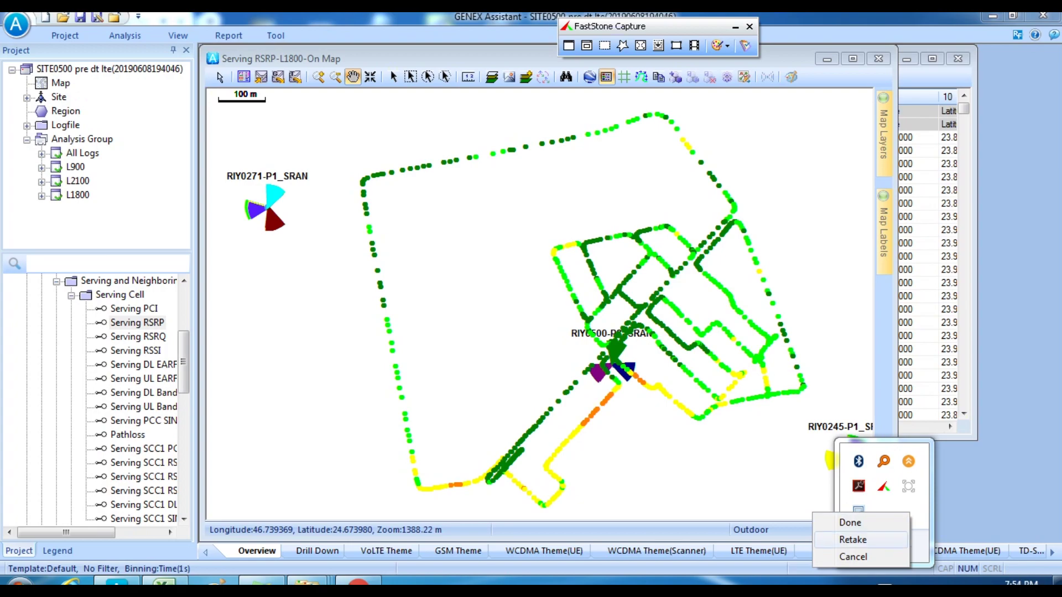